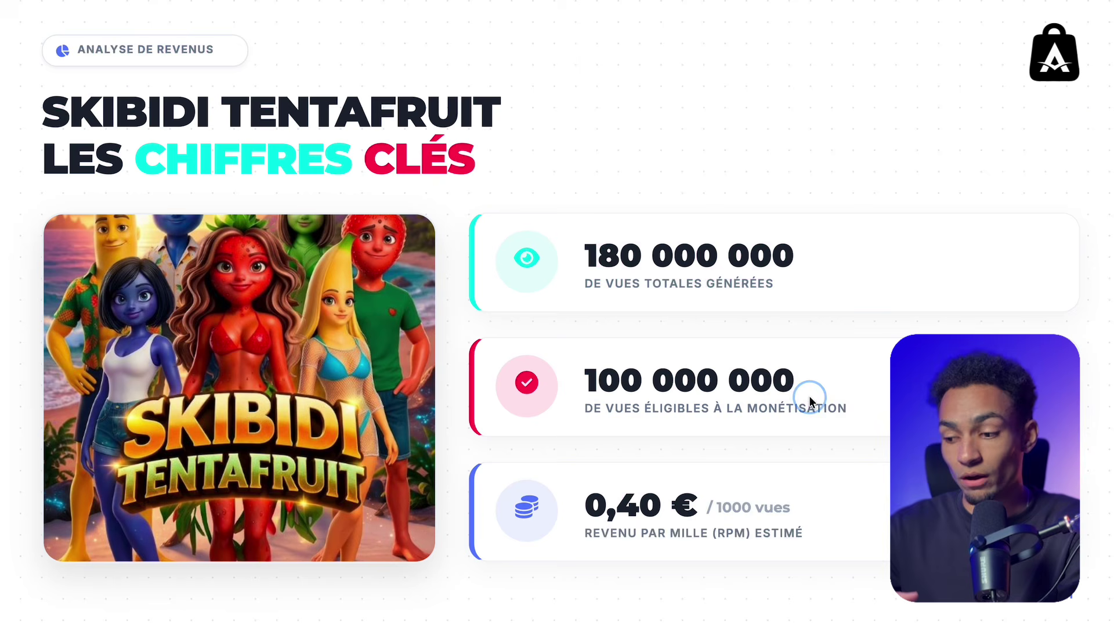
key("Right")
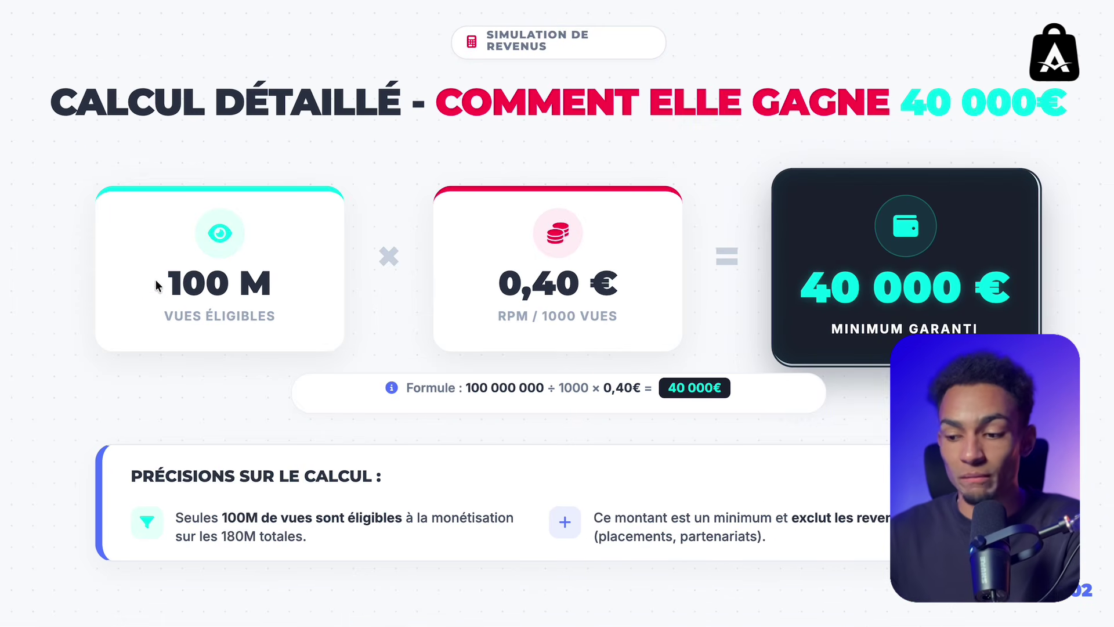
left_click(375, 276)
left_click_drag(803, 264, 945, 291)
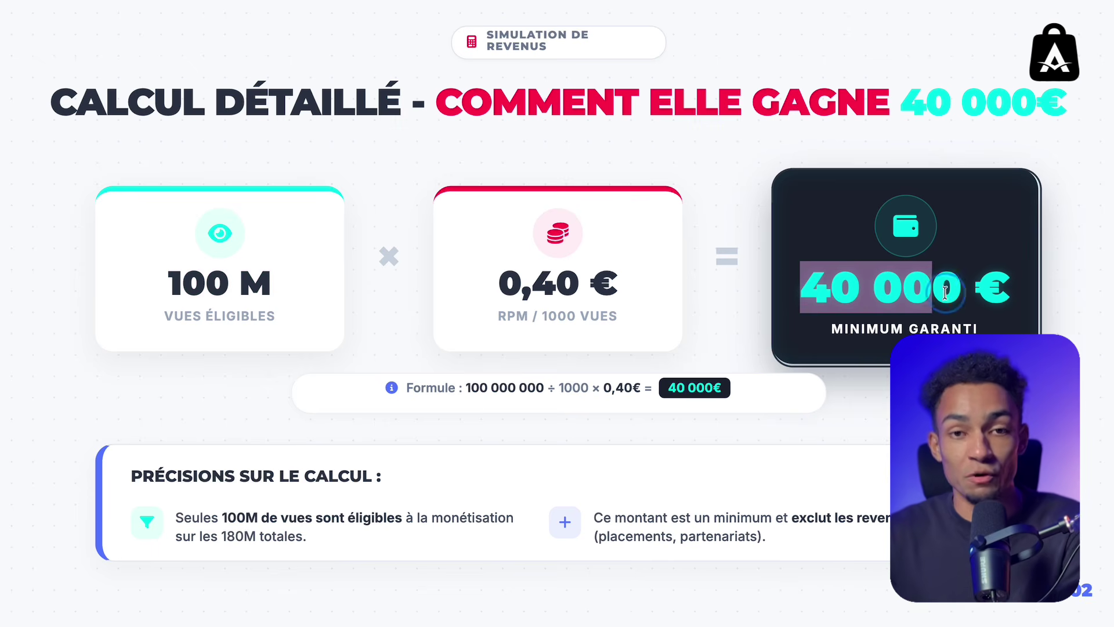
key("Right")
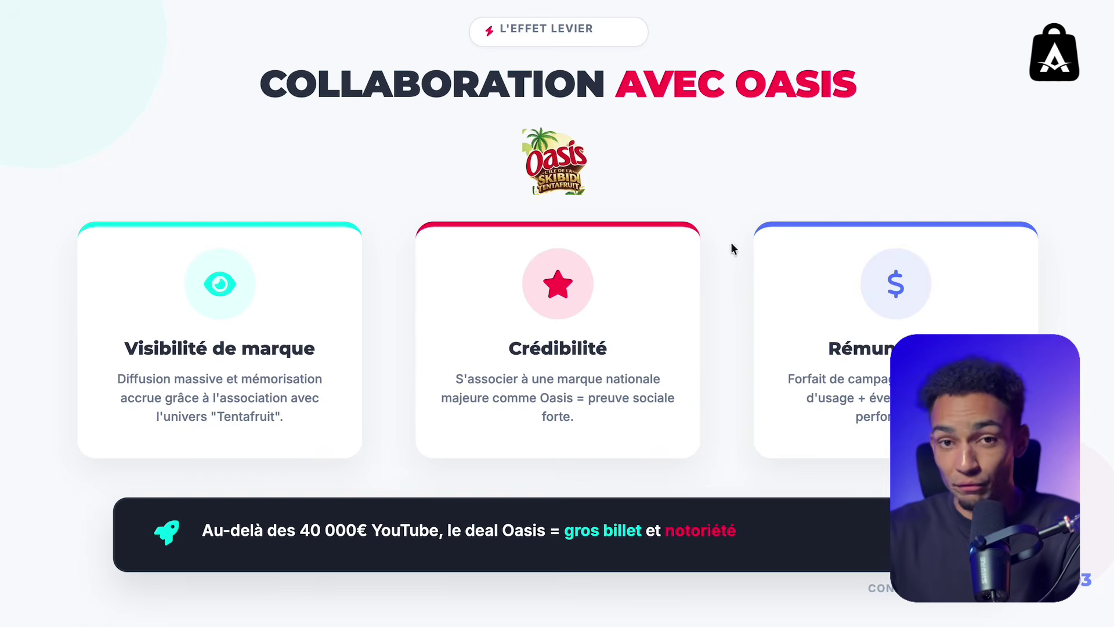
left_click_drag(261, 87, 857, 87)
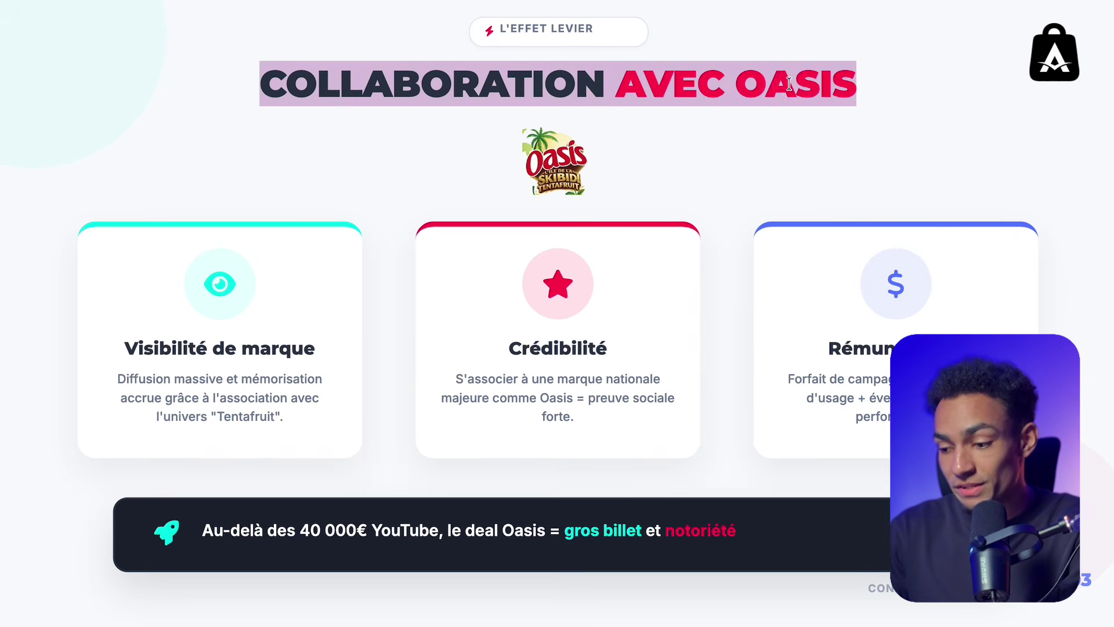
left_click(871, 125)
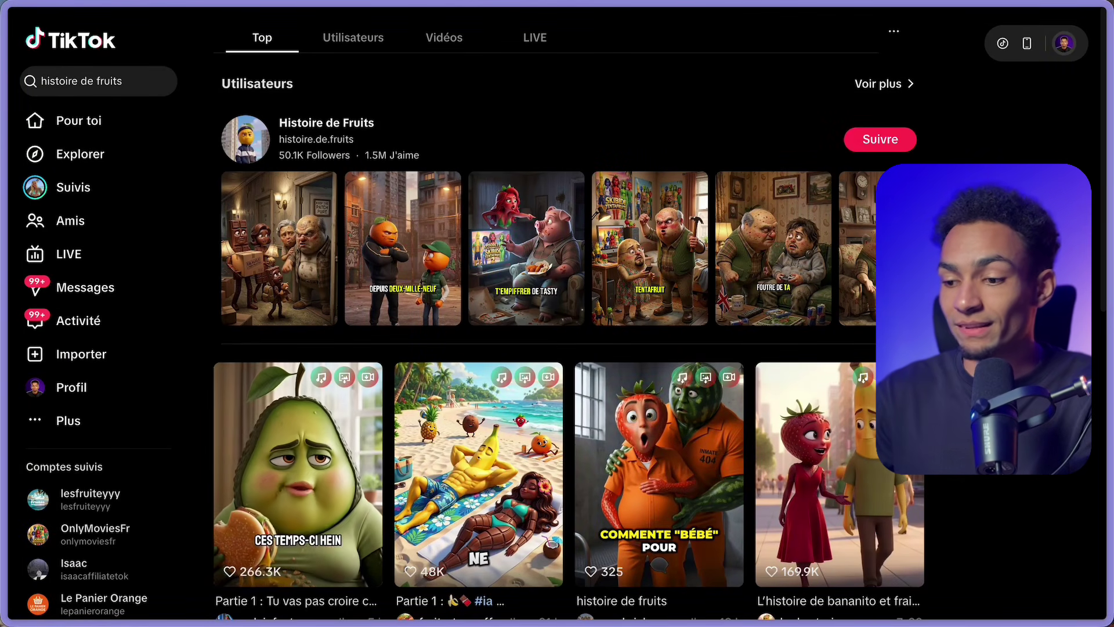
Step: Browse the TikTok search results for "histoire de fruits" and the videos on the viedesfruits profile
scroll(638, 84, "down", 5)
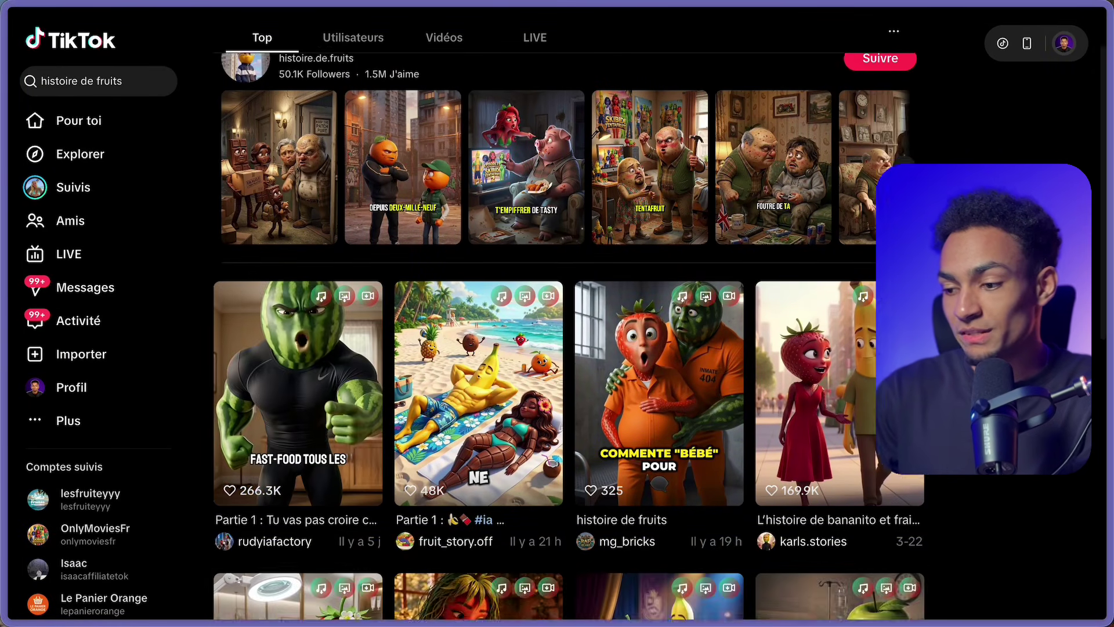
scroll(569, 336, "down", 6)
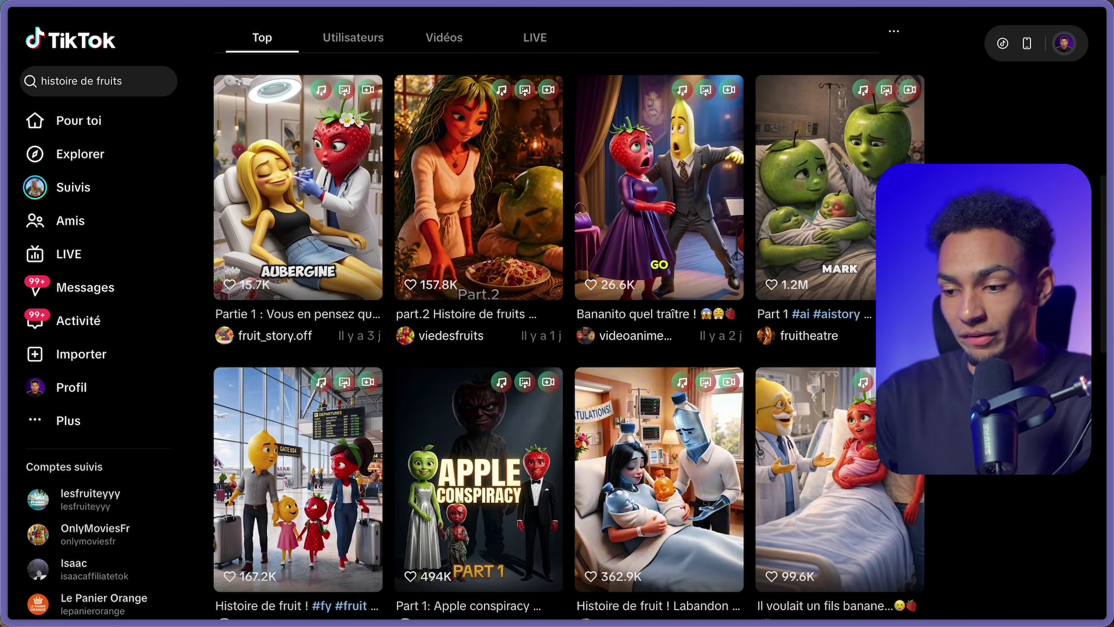
scroll(569, 336, "down", 6)
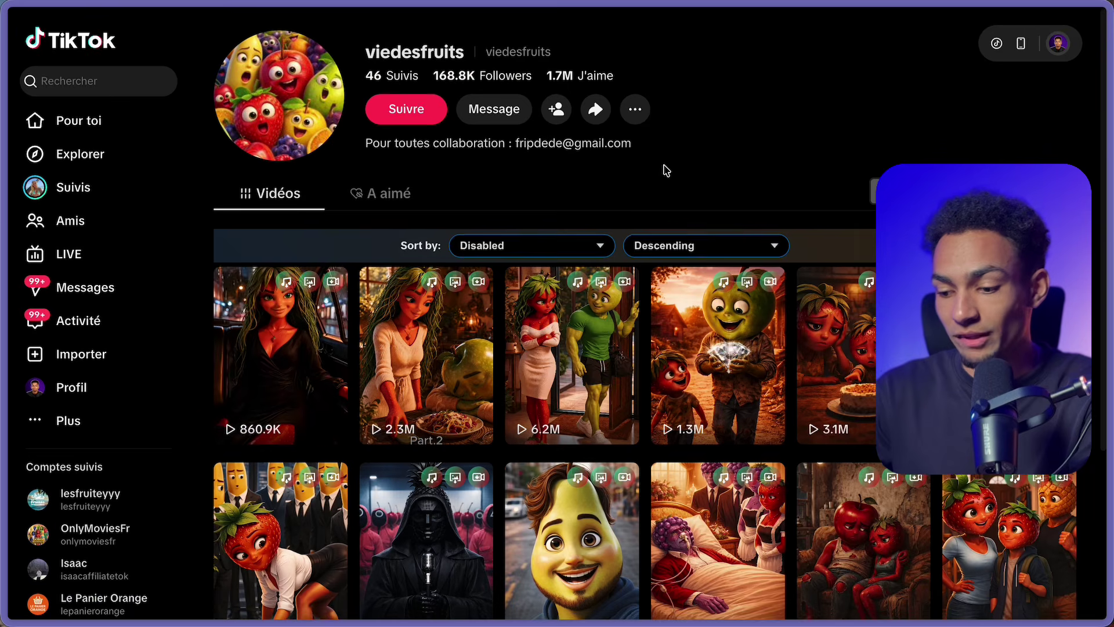
scroll(664, 168, "down", 3)
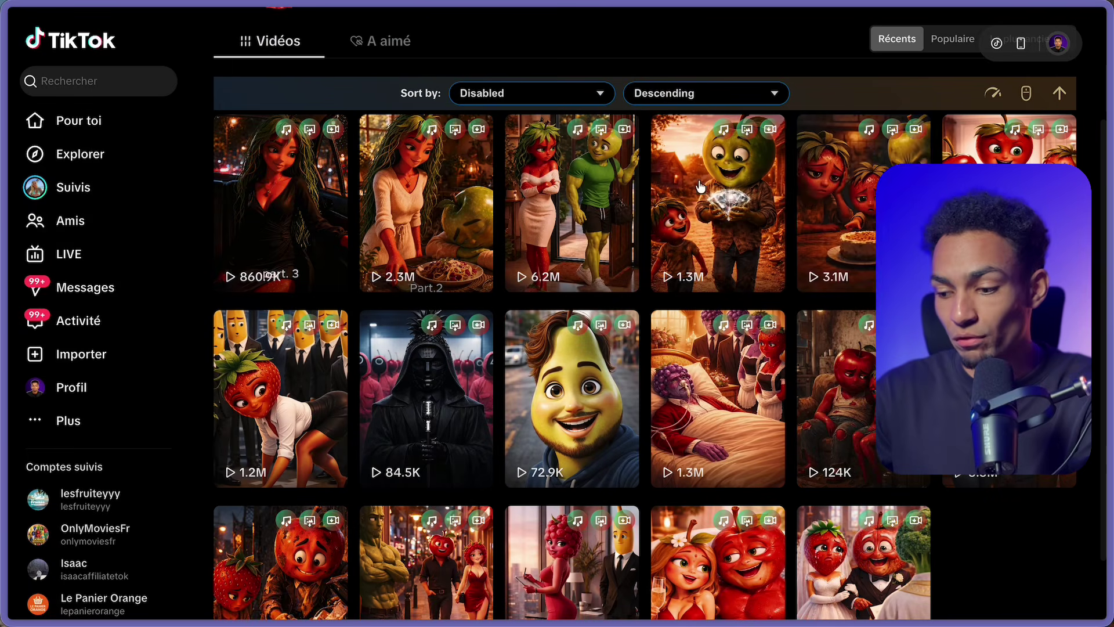
scroll(997, 157, "down", 2)
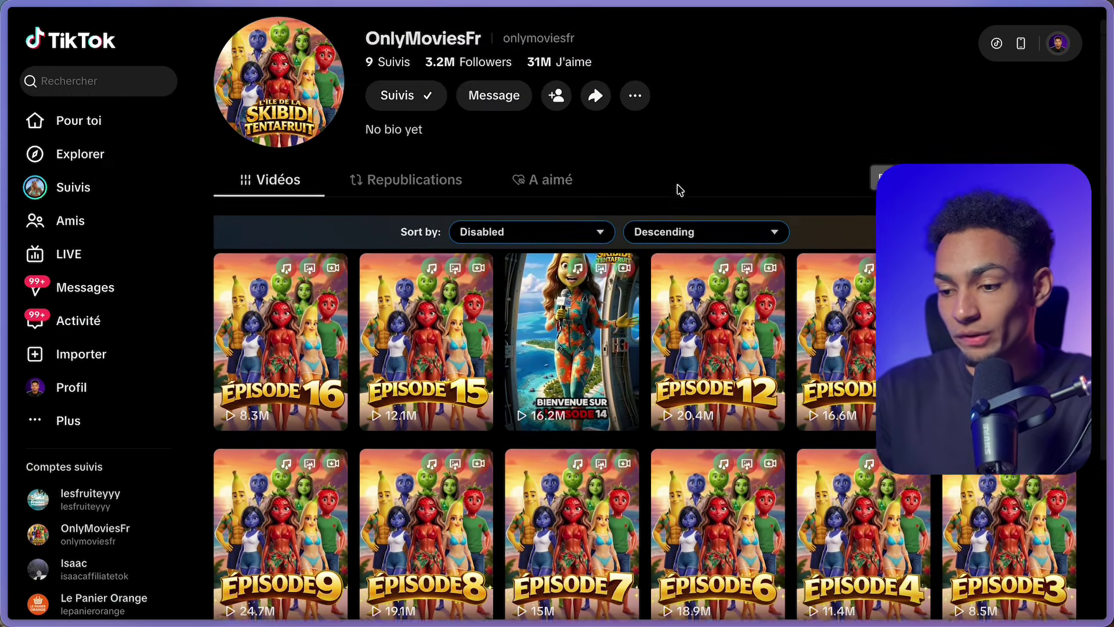
Step: Look through all the episode videos and their view counts on the OnlyMoviesFr profile
scroll(650, 184, "down", 4)
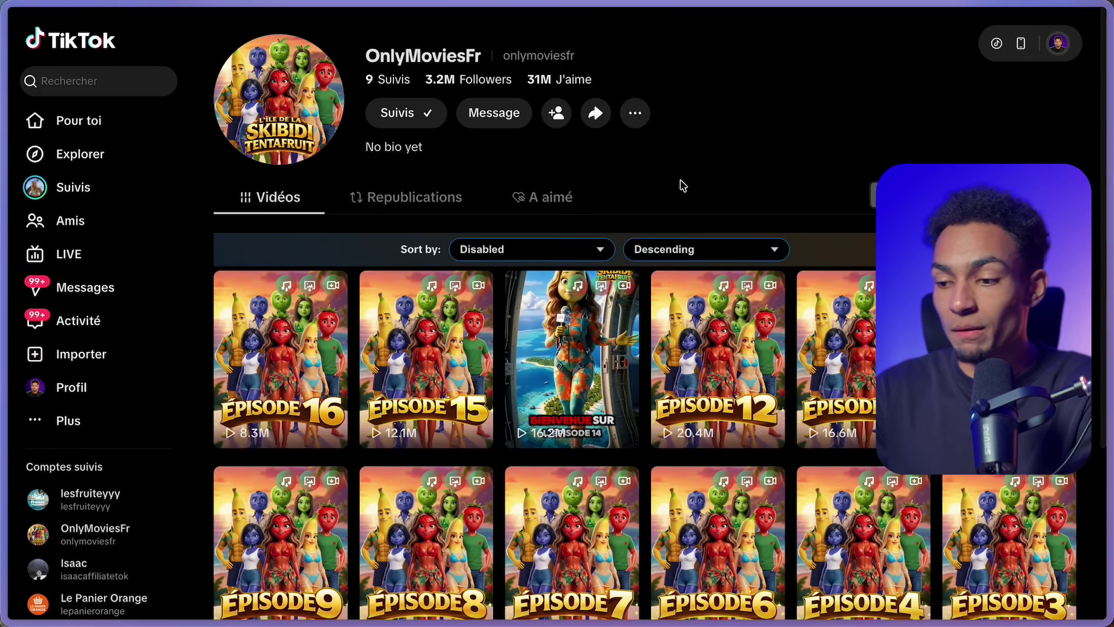
scroll(682, 186, "down", 3)
scroll(652, 187, "up", 2)
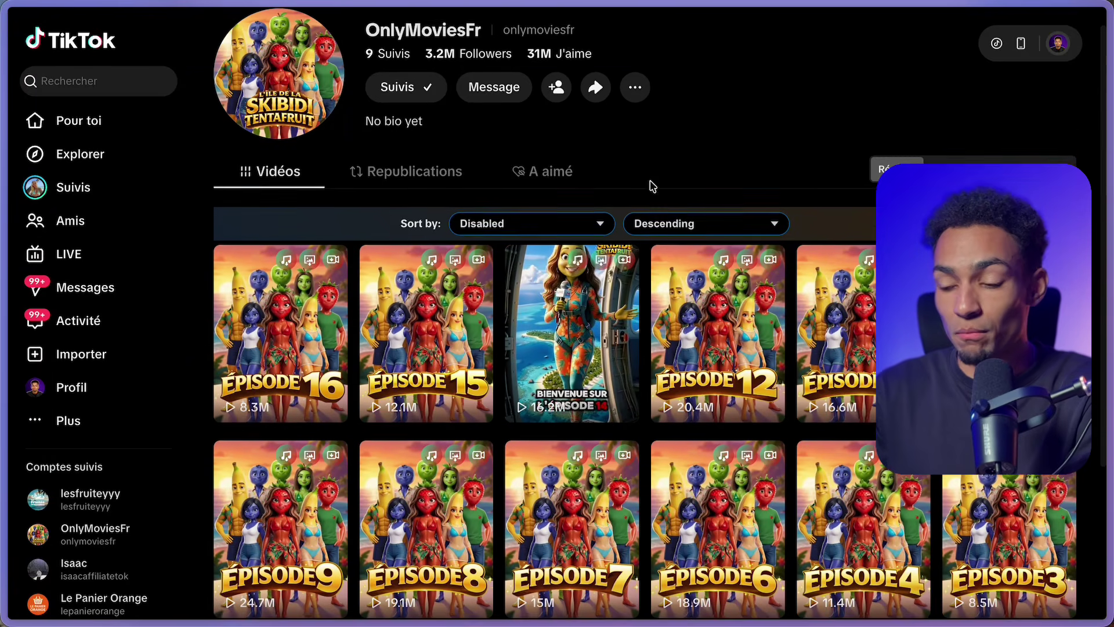
scroll(651, 187, "down", 8)
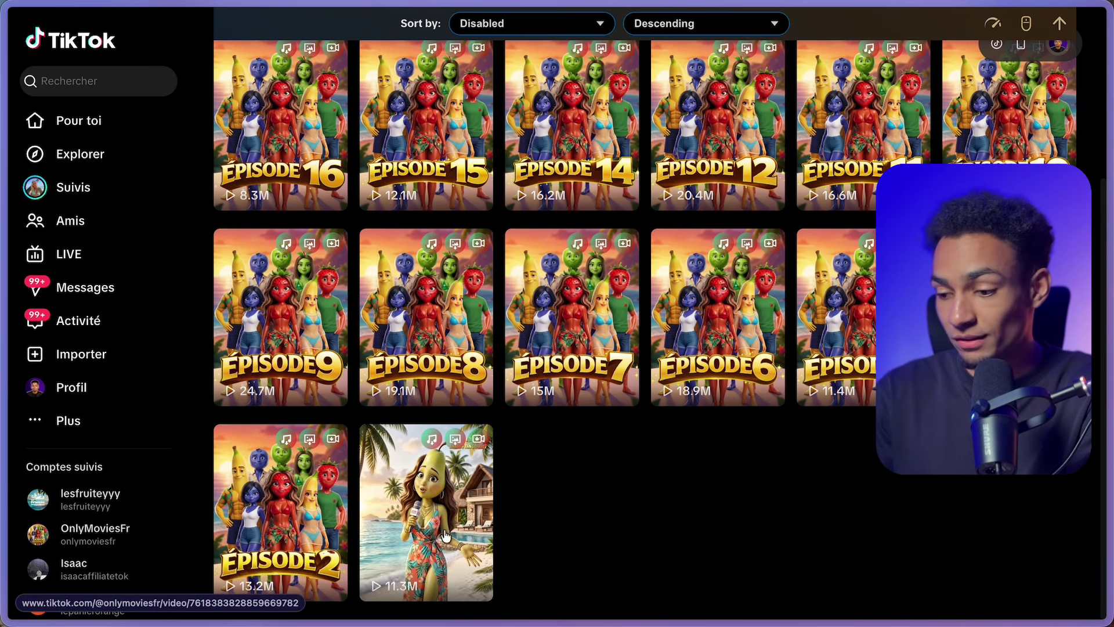
scroll(546, 528, "up", 2)
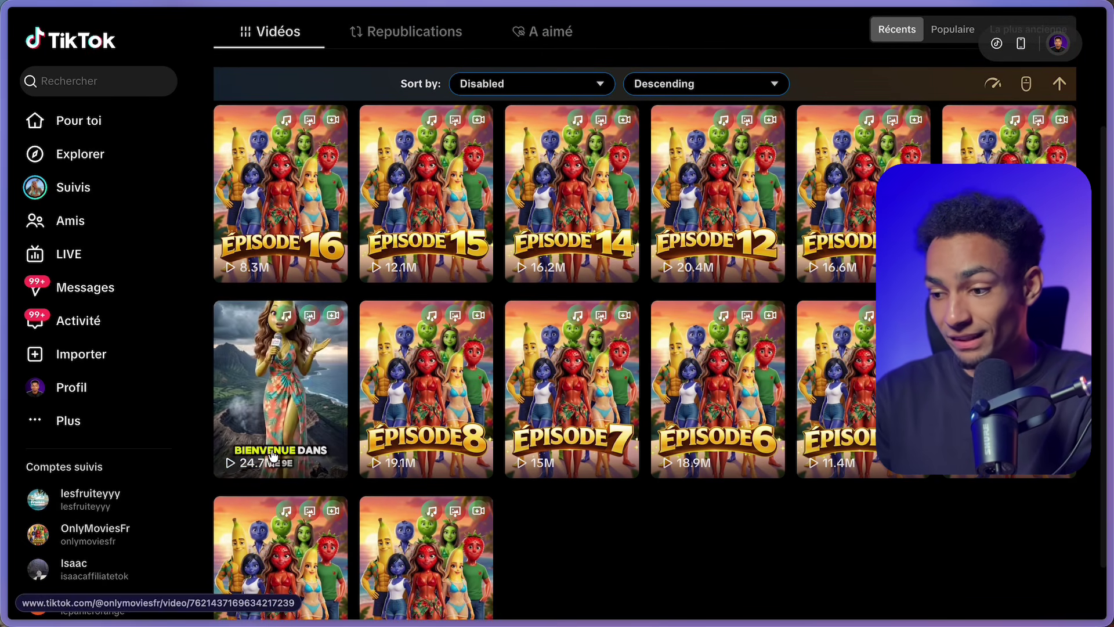
scroll(577, 255, "up", 3)
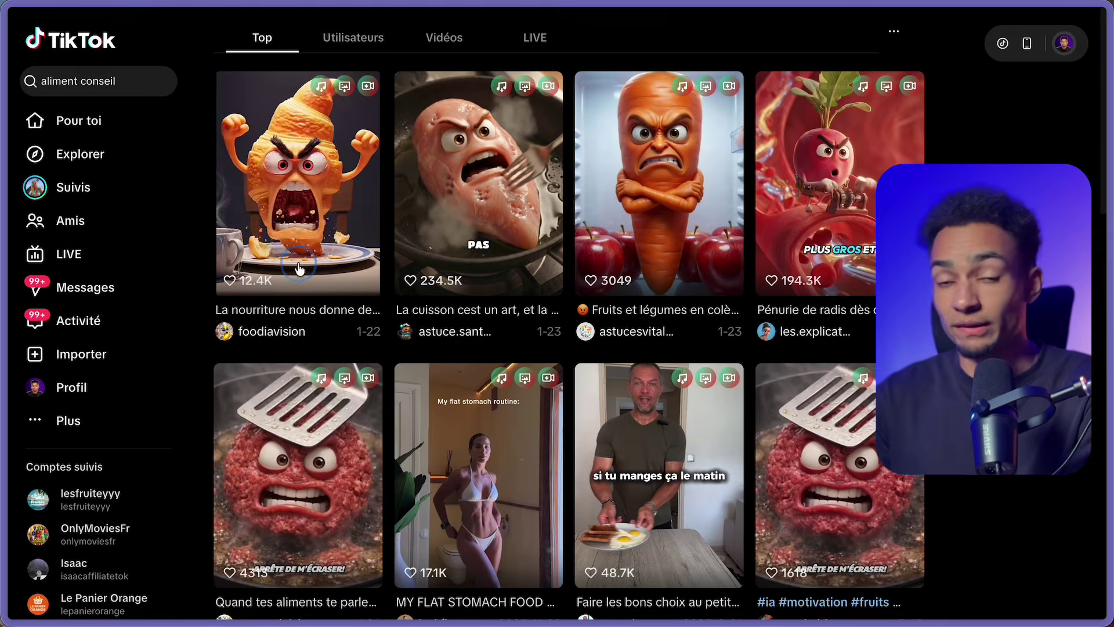
Step: Open foodiavision's angry croissant video from the "aliment conseil" results, skip ahead to about 00:23, and close it
left_click(298, 174)
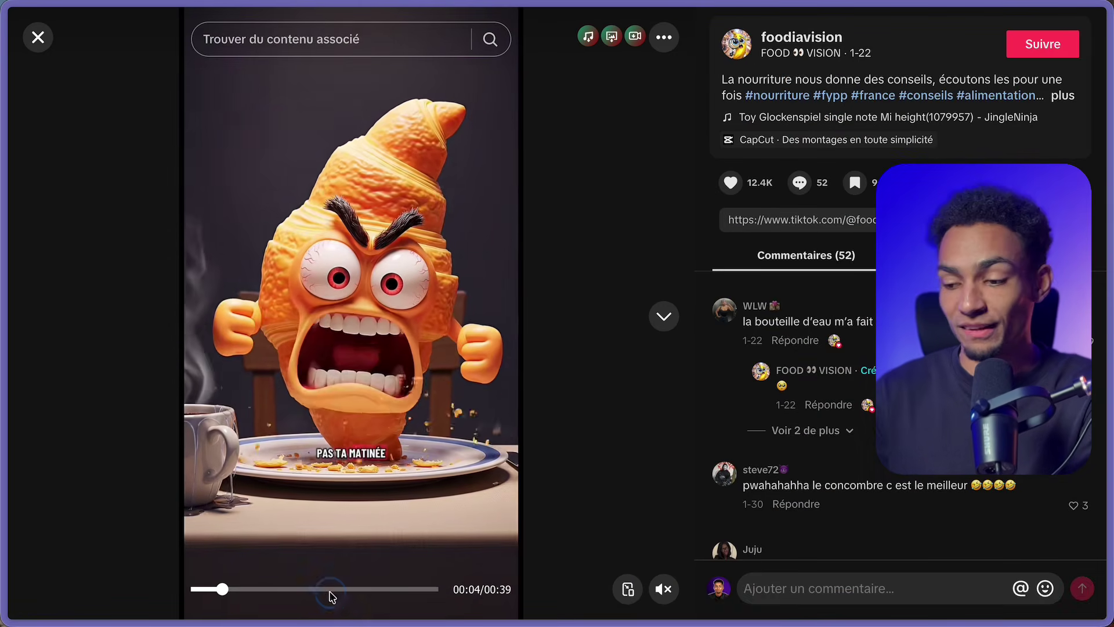
left_click(333, 589)
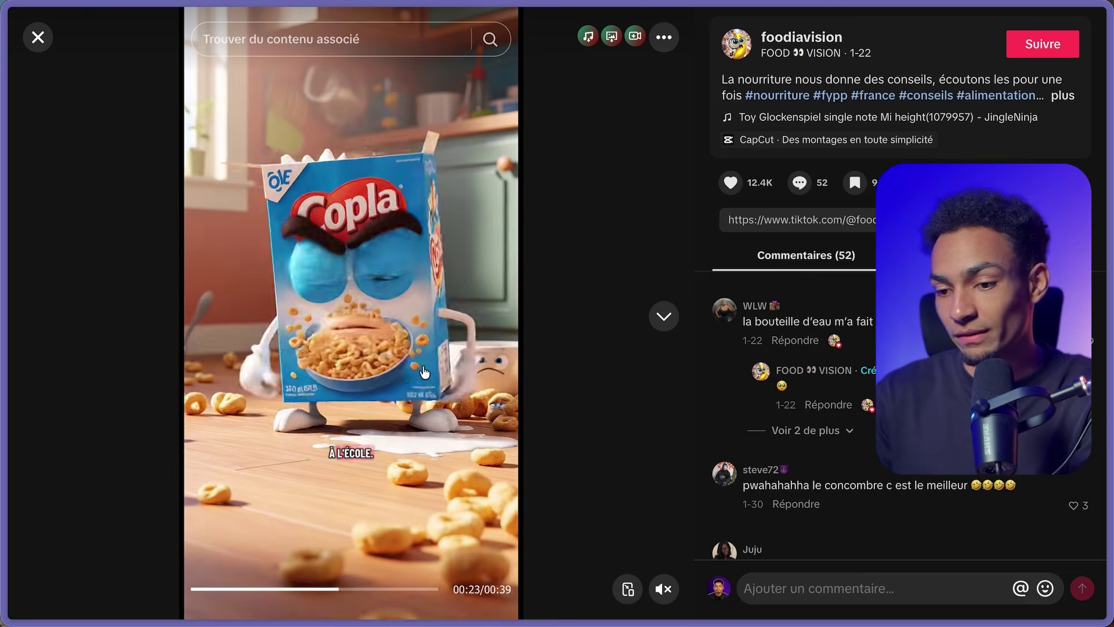
key("Escape")
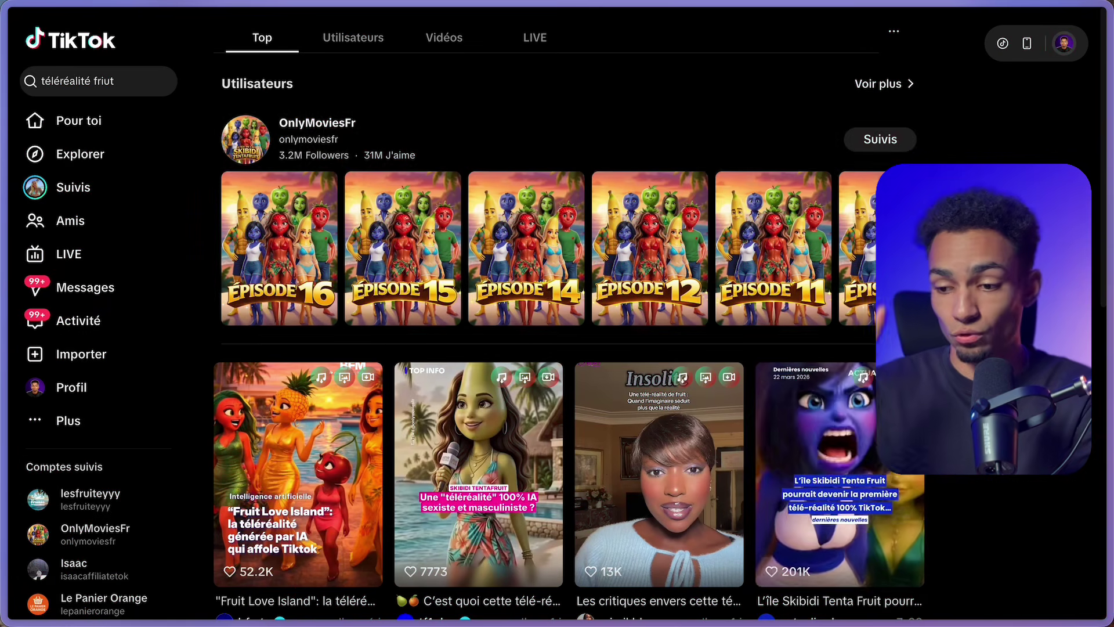
Step: Browse the TikTok search results for "téléréalité friut", "astuce fruit" and "telerealité fruit" to compare fruit video formats
scroll(569, 336, "down", 15)
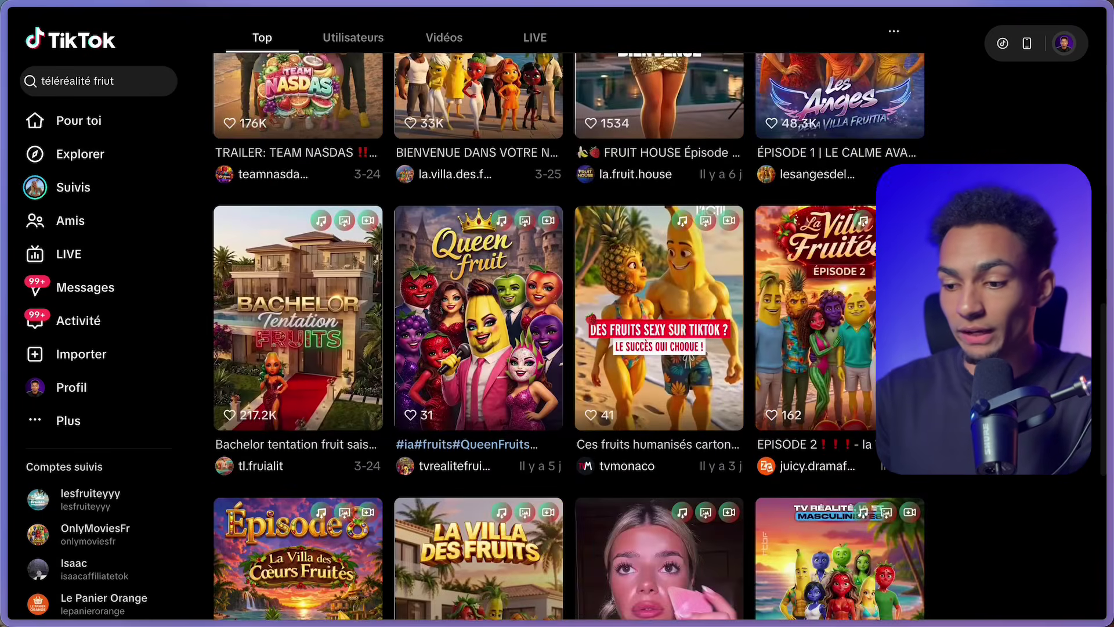
scroll(568, 337, "down", 4)
scroll(569, 336, "down", 3)
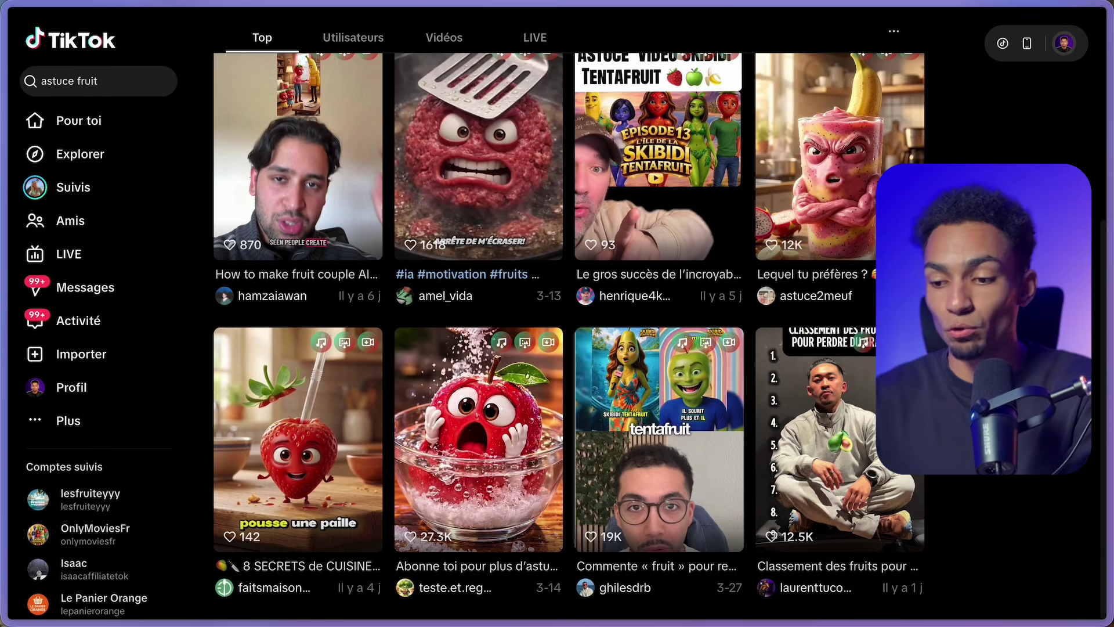
scroll(568, 336, "up", 6)
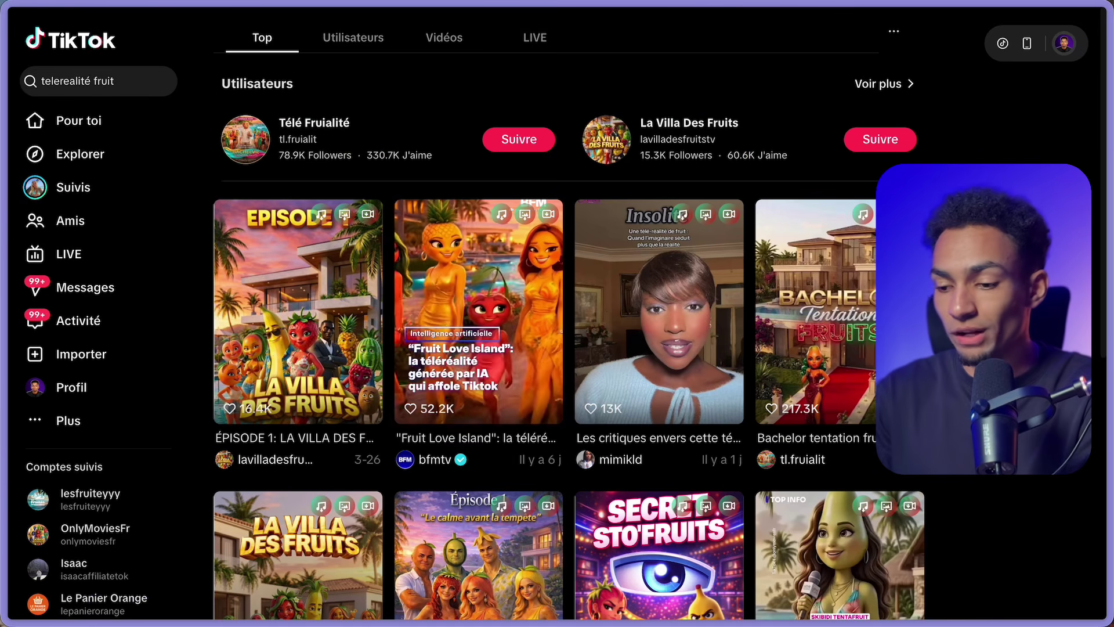
scroll(642, 276, "down", 6)
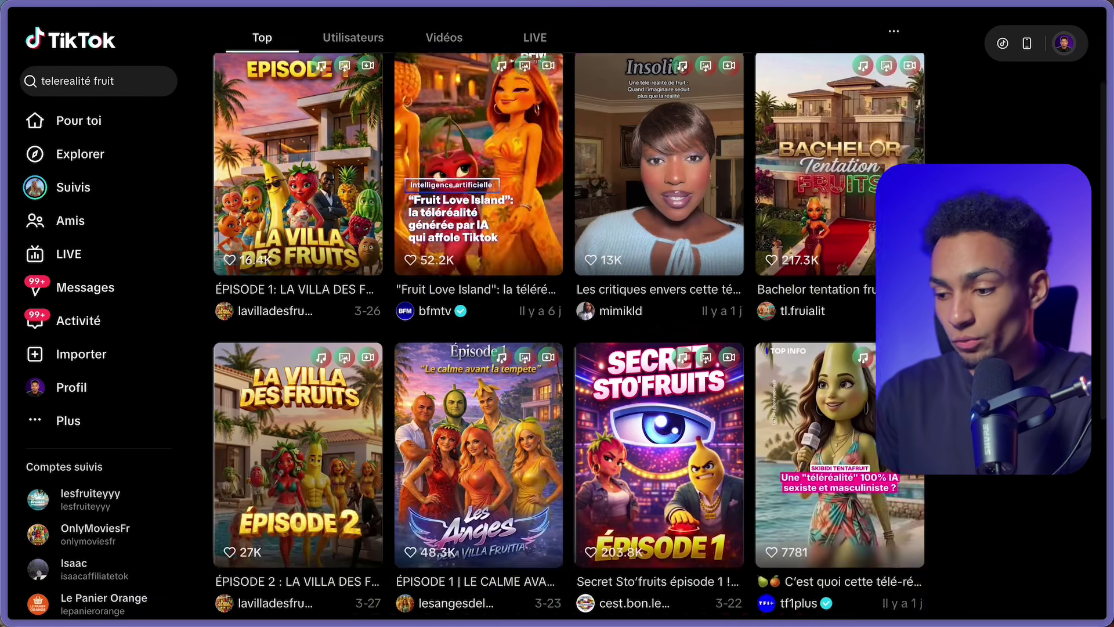
scroll(539, 275, "down", 2)
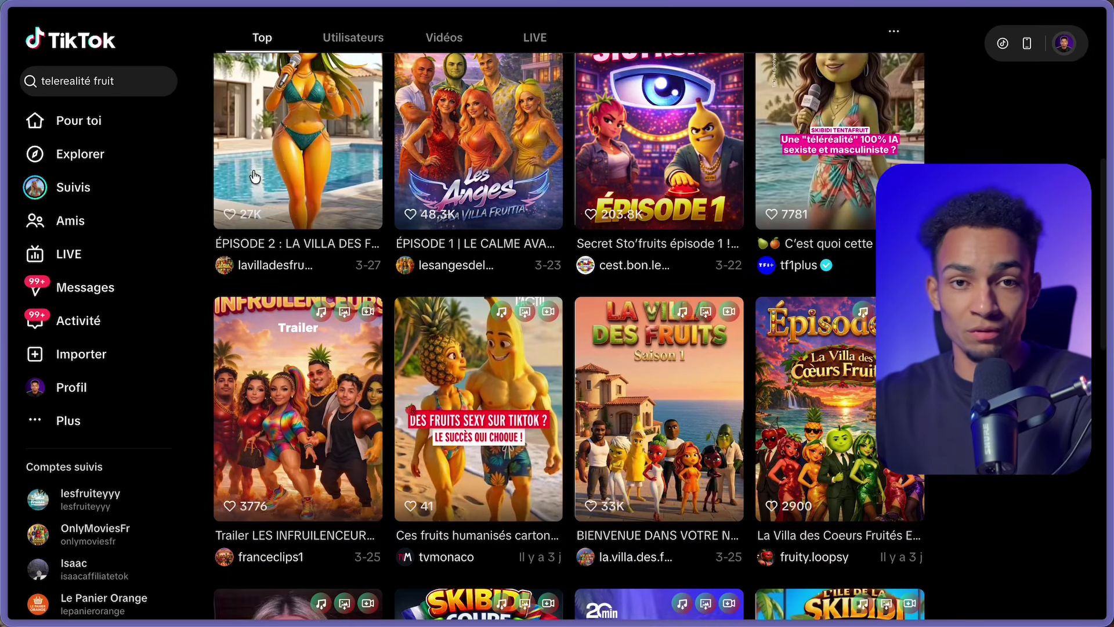
scroll(441, 228, "down", 3)
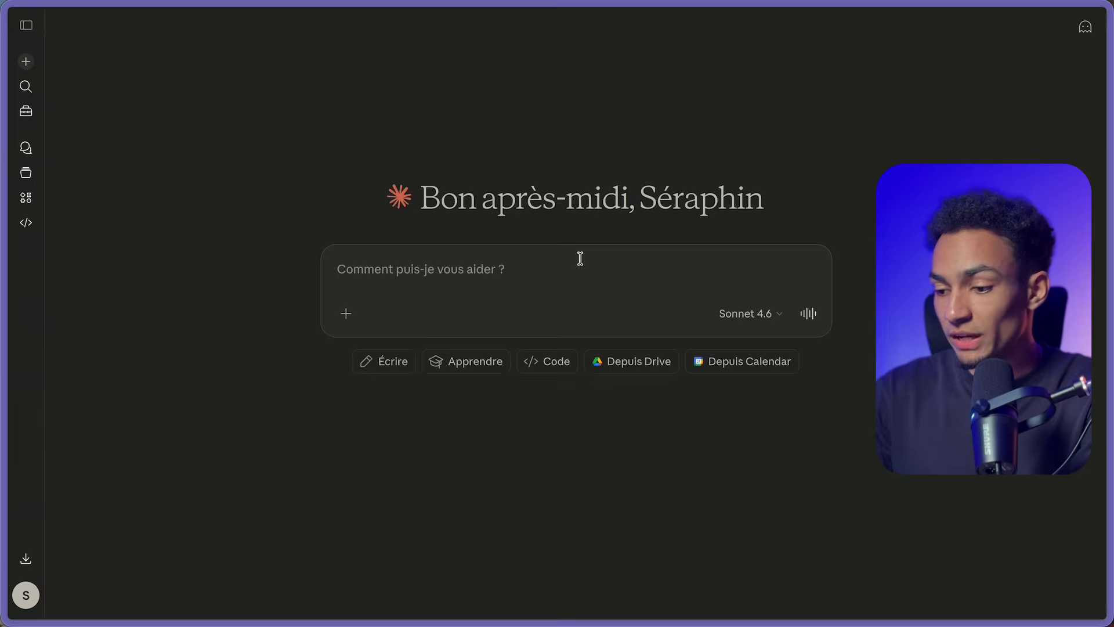
Step: In Claude, enter a French prompt requesting 5 anthropomorphic fruit "téléréalité" concepts with title, casting, central concept, clash scene, hook, cult line and constraints
type("Tu es un créateur de contenu viral spécialisé en humour TikTok absurde. Génère-moi 5 concepts de téléréalité mettant en scène des fruits anthropomorphes, dans le style des émissions françaises type Les Marseillais à Dubai, Les Anges de la Téléréalité, Les Ch'tis — drama, clashs, romance, luxe, trahisons. Pour chaque concept, donne-moi : Le titre de l'émission (accrocheur, style W9/TFX) Le casting (5-6 fruits avec prénom, personnalité stéréotypée de candidat de télé-réalité française) Le concept central (destination de luxe ? villa ? compétition amoureuse ?) 1 scène de clash ou drama filmable en 45 secondes Le hook des 3 premières secondes de la première vidéo 1 réplique culte pour ce personnage (style punchline télé-réalité) Contraintes importantes : Les personnalités des fruits doivent coller à leurs caractéristiques réelles (ex : la fraise est séduisante et populaire mais fragile, le citron est acide et toxique, l'avocat est prétentieux et \"healthy\", la banane est comique et maladroite...) Humour second degré, références à la culture télé-réalité française Drama crédible dans l'univers des fruits (jalousie, trahison, élimination...) Chaque vidéo doit donner envie de voir la suite (cliffhanger) Pensé pour une série TikTok avec des épisodes de 30-60 secondes Commence par le concept le plus viral et le plus facile à produire en solo avec de l'IA.")
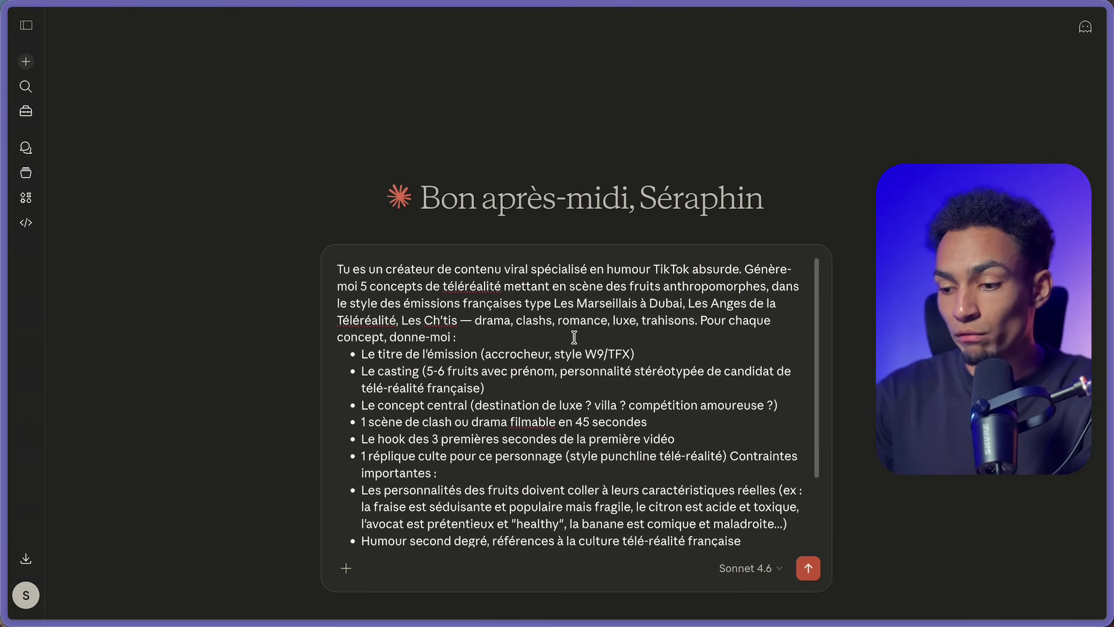
scroll(651, 378, "down", 3)
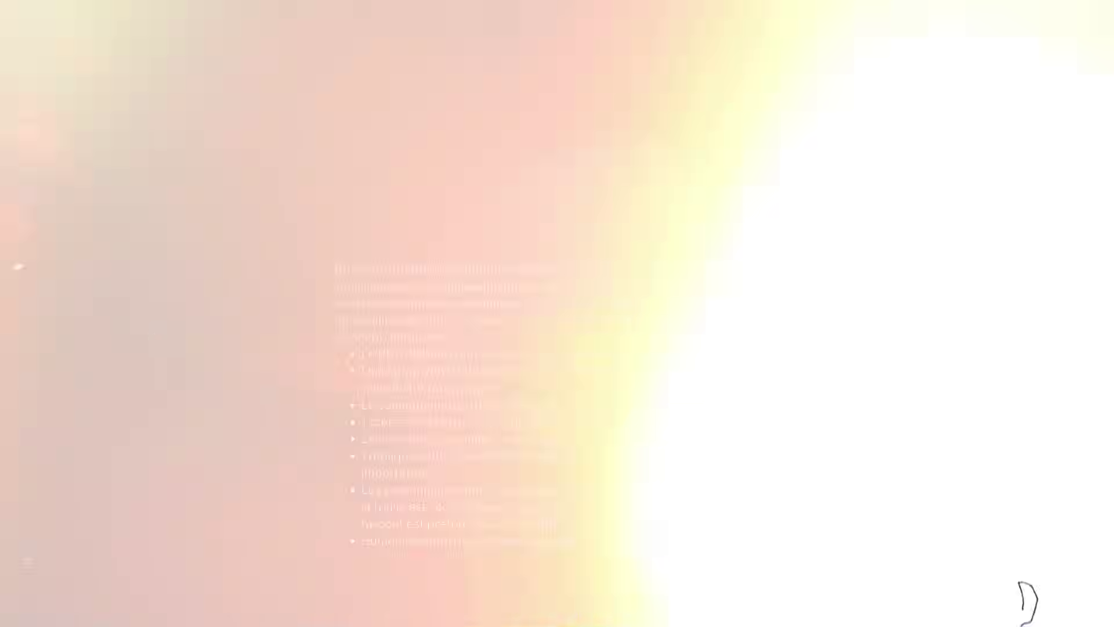
Step: Review the prompt's role, request, bullet list and constraints, and submit it to Sonnet 4.6
left_click(335, 268)
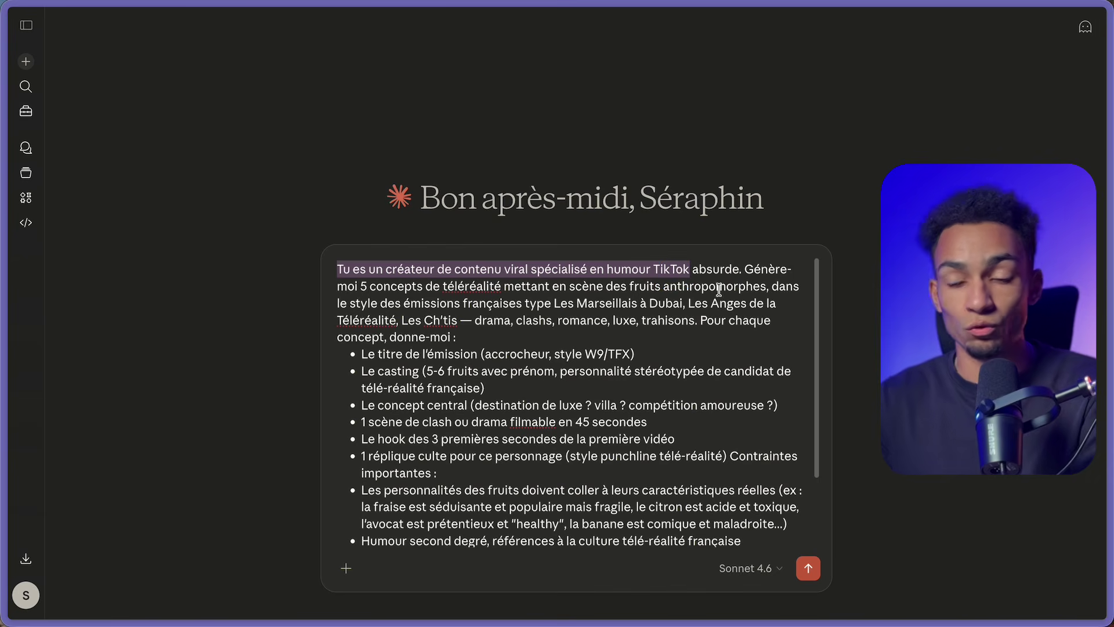
left_click_drag(744, 268, 502, 286)
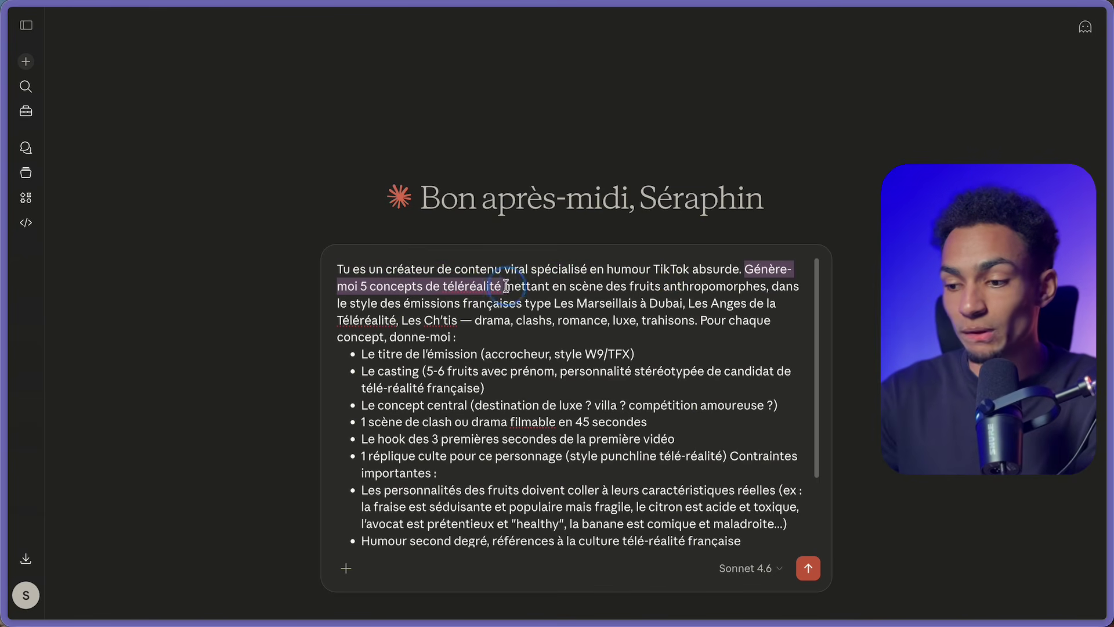
left_click(634, 289)
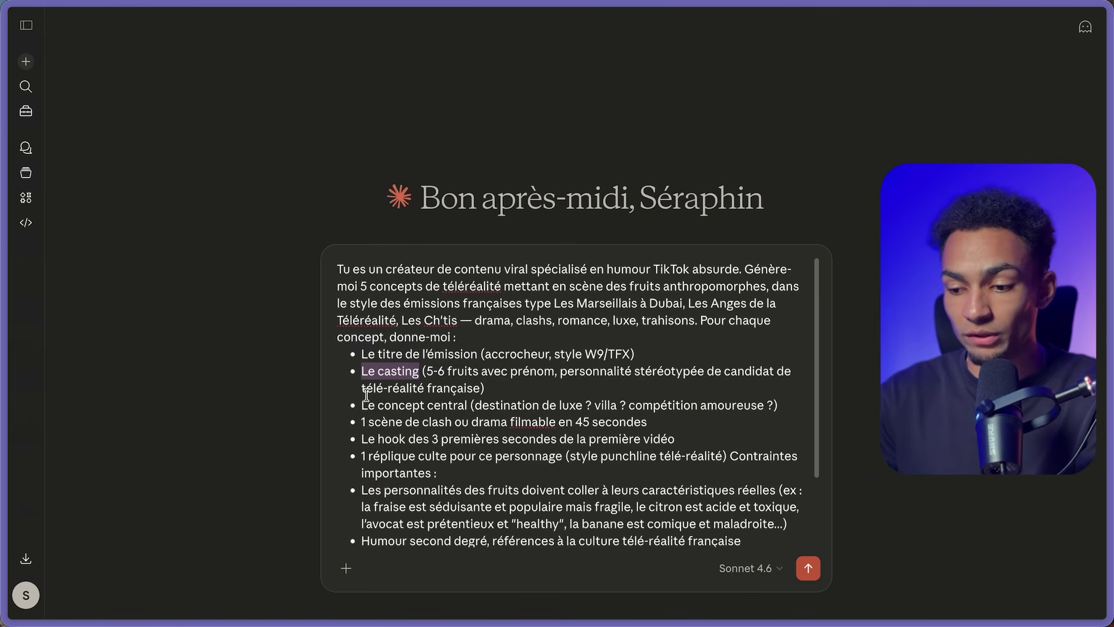
left_click_drag(405, 412, 465, 448)
left_click(595, 471)
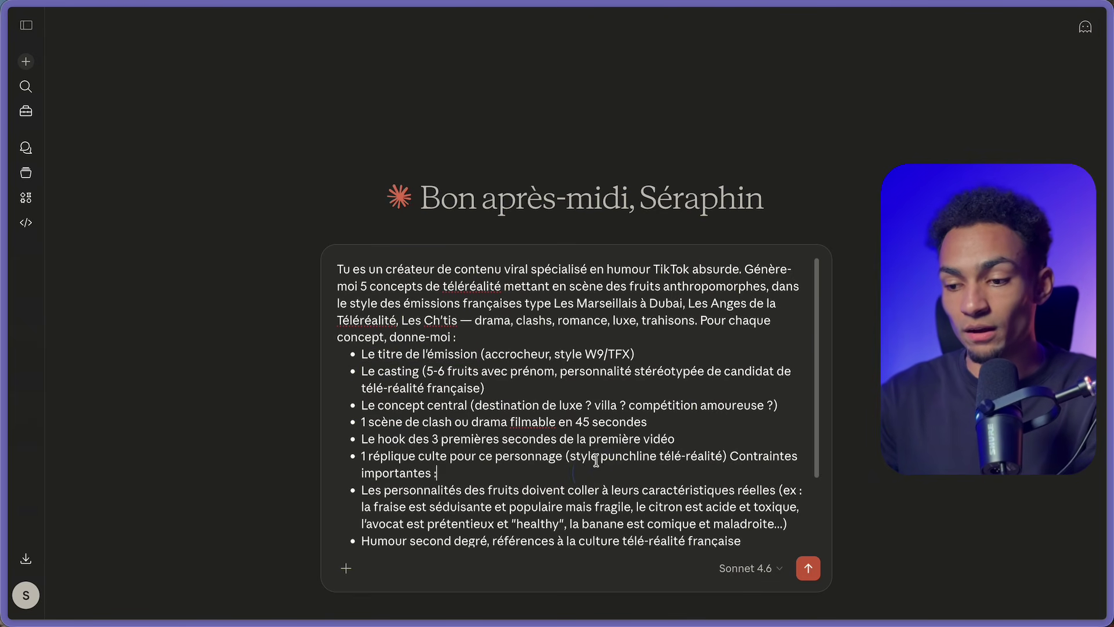
scroll(588, 456, "down", 3)
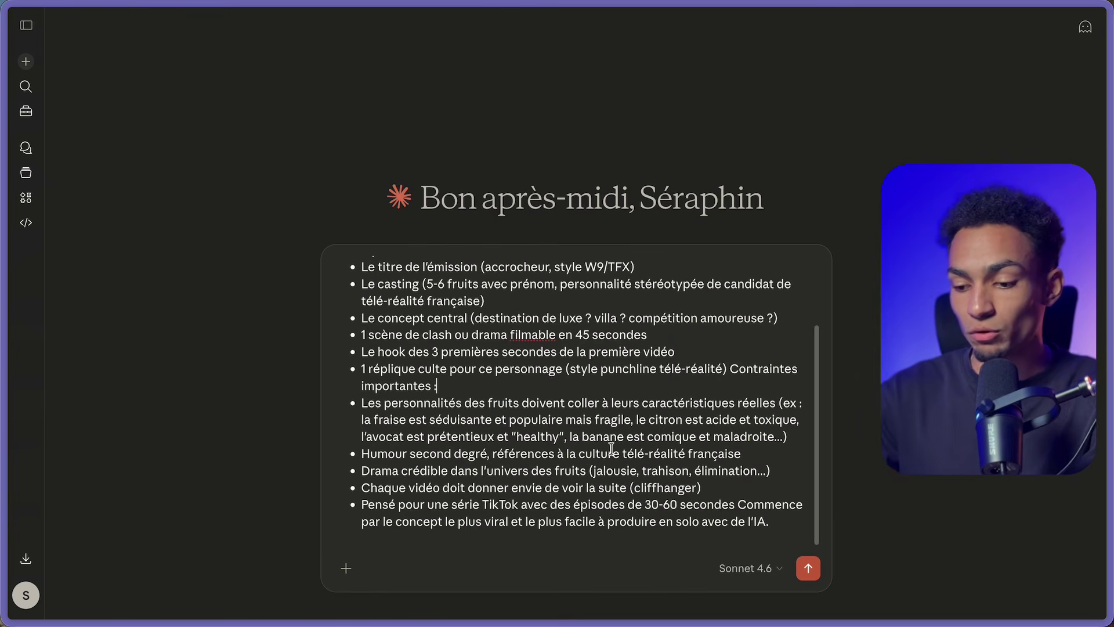
key("Return")
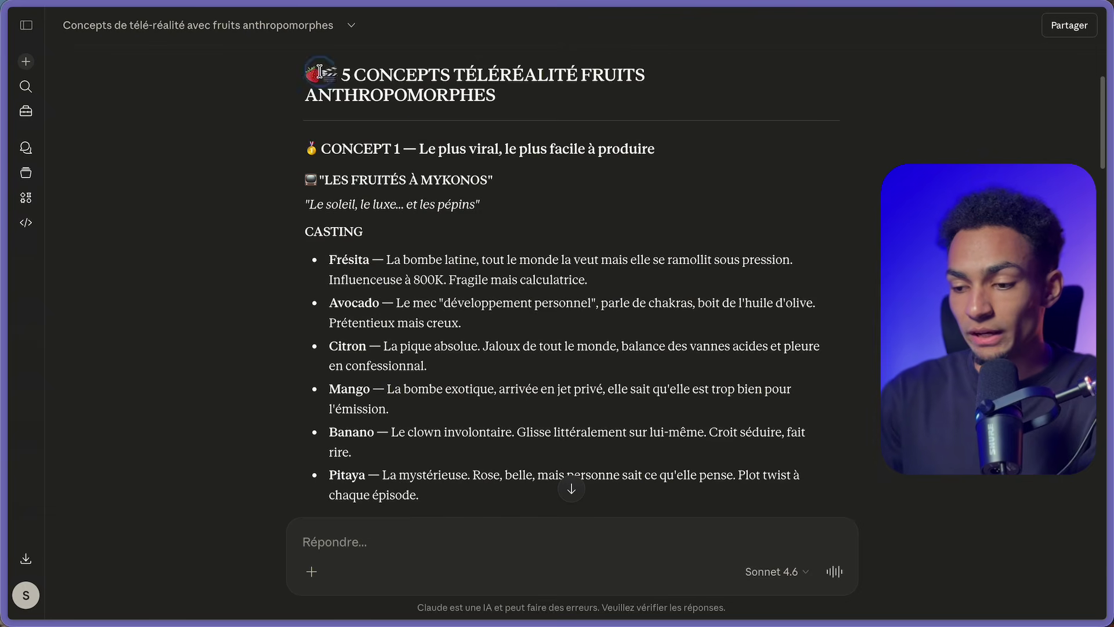
Step: Read through the generated fruit reality-show concepts, starting with "LES FRUITÉS À MYKONOS" and its casting
left_click_drag(320, 70, 702, 389)
left_click(828, 171)
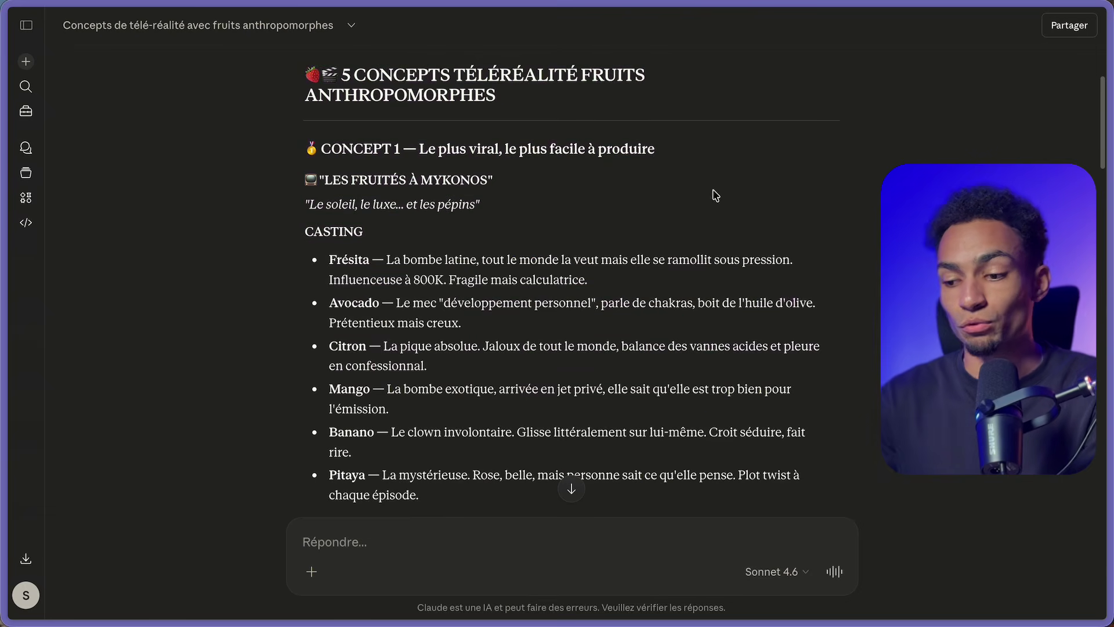
scroll(282, 80, "down", 15)
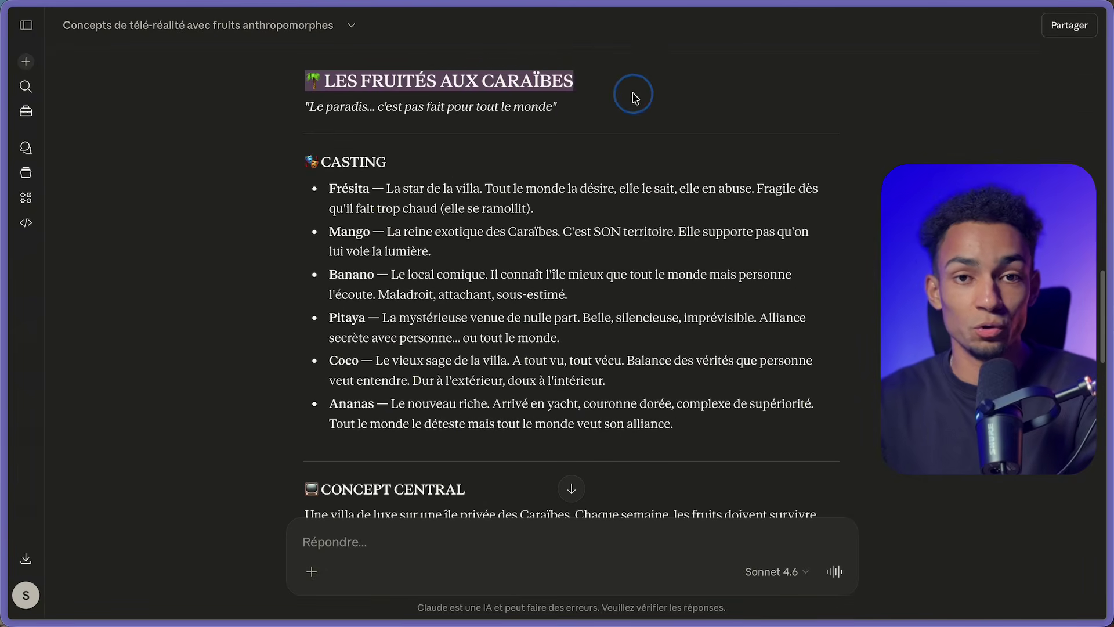
Step: Examine the casting and central concept of "LES FRUITÉS AUX CARAÏBES" in the reply
left_click_drag(633, 97, 795, 270)
left_click(586, 243)
scroll(587, 245, "down", 1)
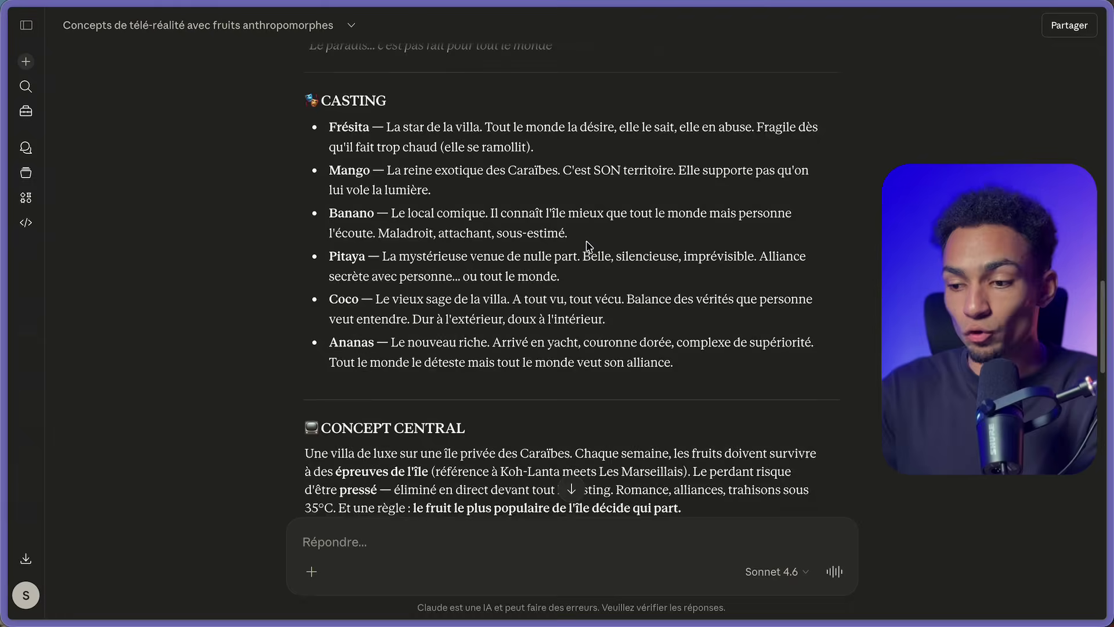
Step: Write a French prompt asking for the pilot episode script of "Les Fruités aux Caraïbes": 45-60 seconds, scene by scene, maximum 4-5 scenes
scroll(588, 244, "down", 10)
scroll(588, 245, "down", 8)
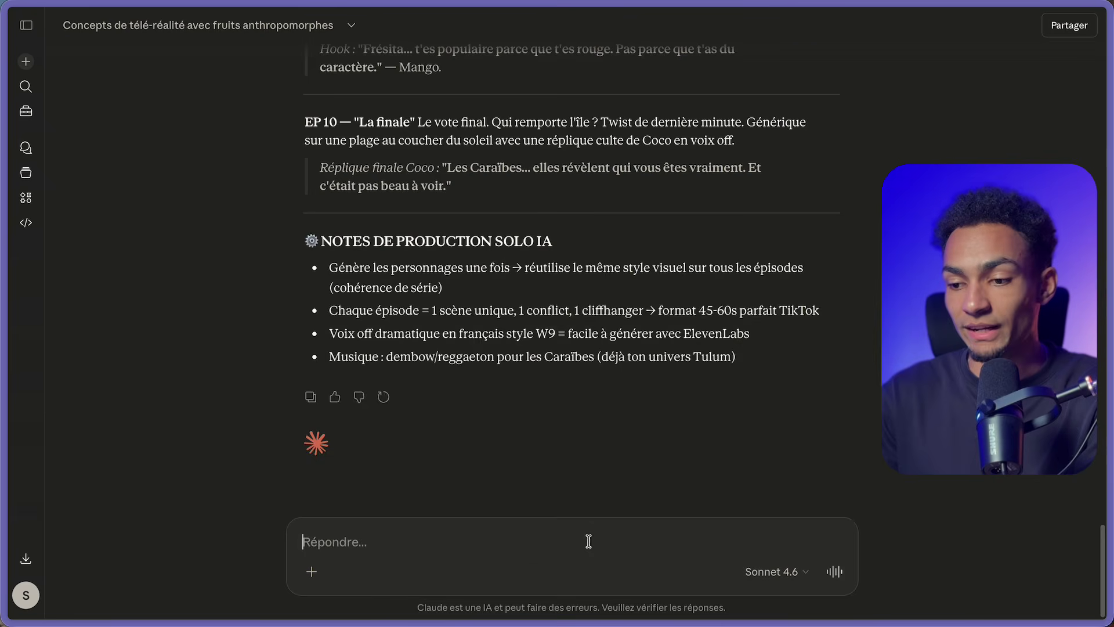
type("À partir du concept \"Les Fruités aux Caraïbes\", écris-moi le script du premier épisode (épisode pilote). Format : Durée : 45-60 secondes Découpe scène par scène (Scène 1, Scène 2, etc.) Pour chaque scène : description visuelle + dialogue exact des personnages Hook des 3 premières secondes = la réplique la plus percutante ou drôle Cliffhanger à la fin qui donne envie de voir l'épisode 2 Indique quel fruit parle à chaque réplique Contraintes : Dialogues courts, percutants, style télé-réalité française Maximum 4-5 scènes par épisode Chaque scène = 1 plan visuel différent (pour le montage IA)")
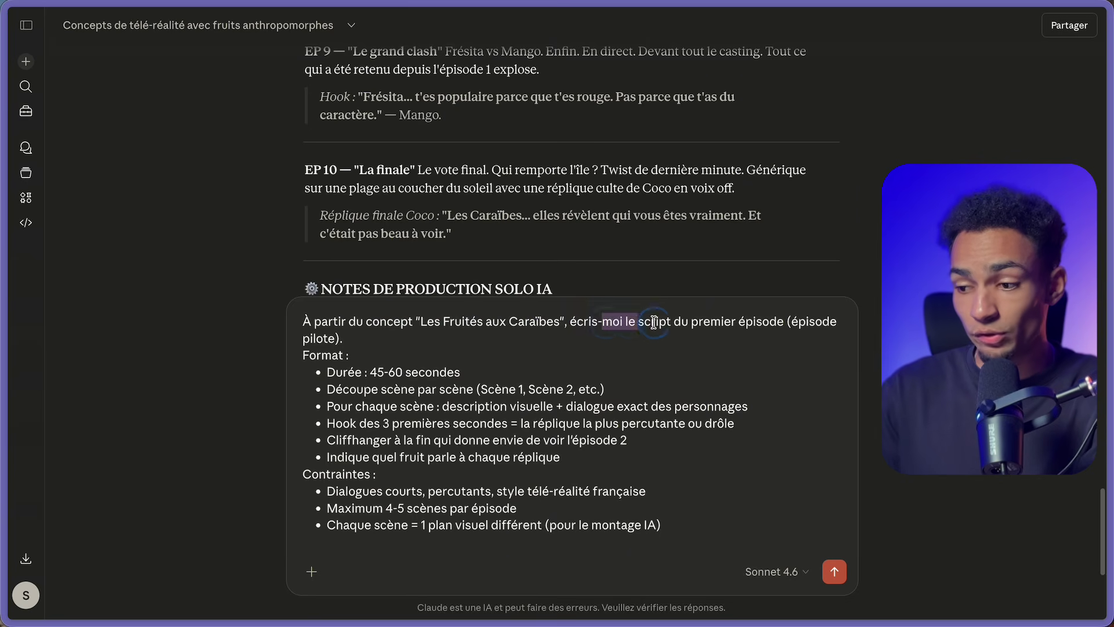
Step: Review the prompt's duration, scene breakdown, hook, cliffhanger and scene-limit requirements, and submit it to Sonnet 4.6
left_click_drag(337, 370, 533, 381)
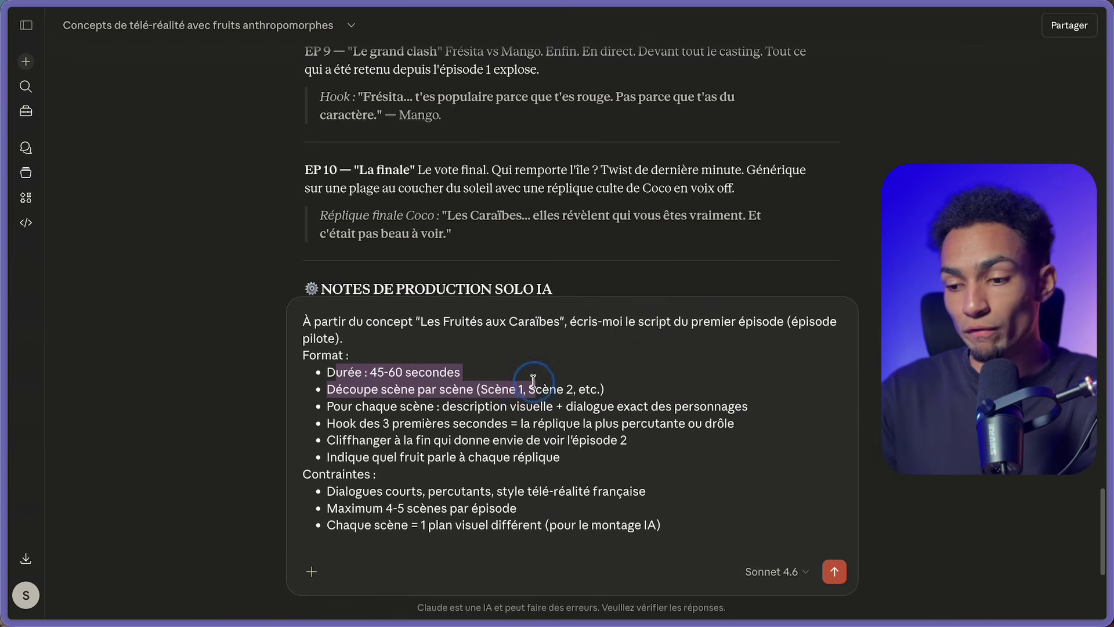
left_click(578, 372)
left_click_drag(326, 406, 424, 439)
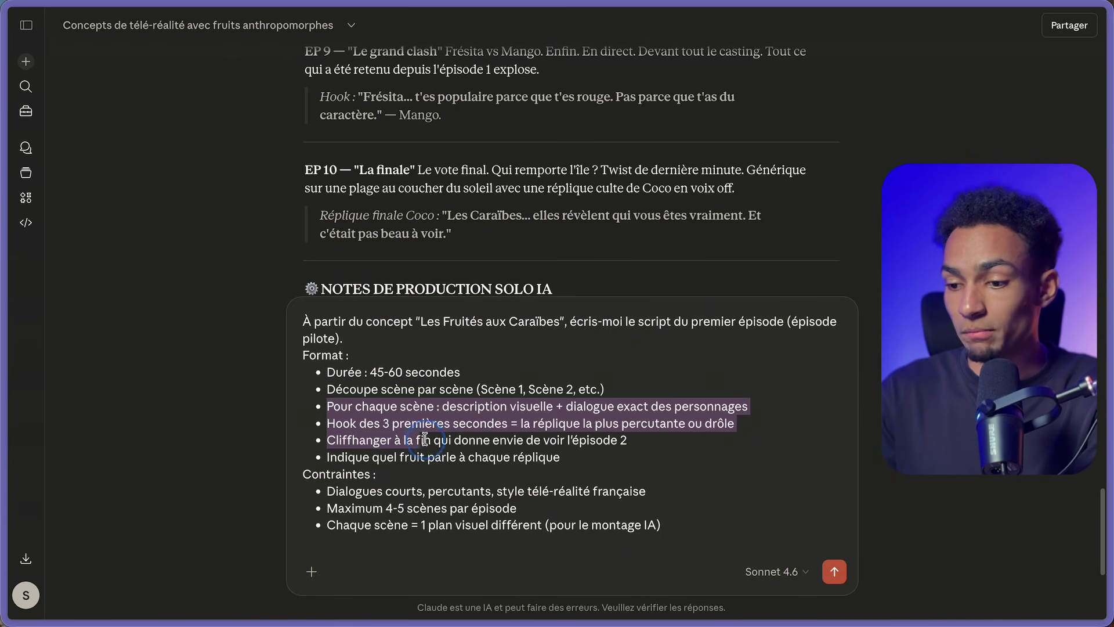
left_click(350, 440)
left_click_drag(326, 457, 490, 454)
left_click(585, 453)
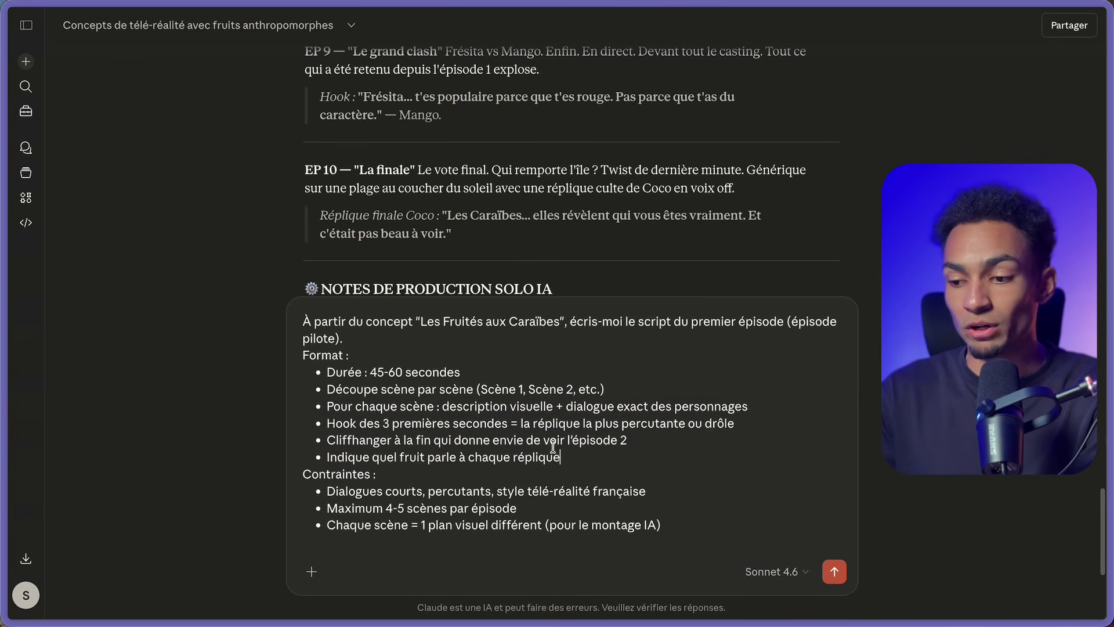
scroll(553, 447, "down", 1)
left_click_drag(367, 506, 574, 506)
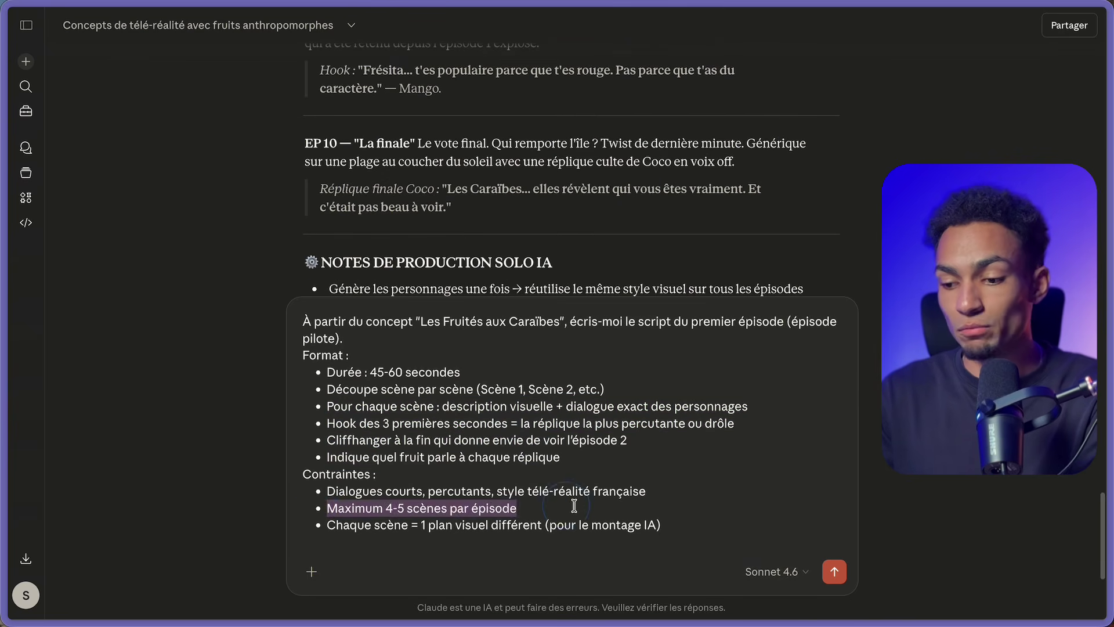
left_click(575, 508)
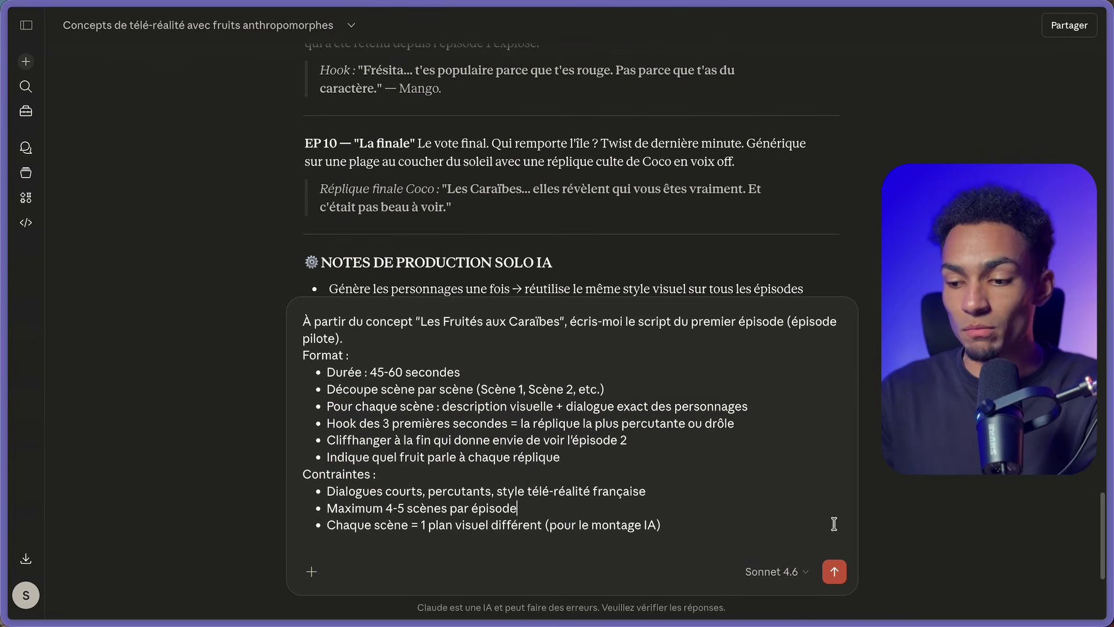
left_click(834, 573)
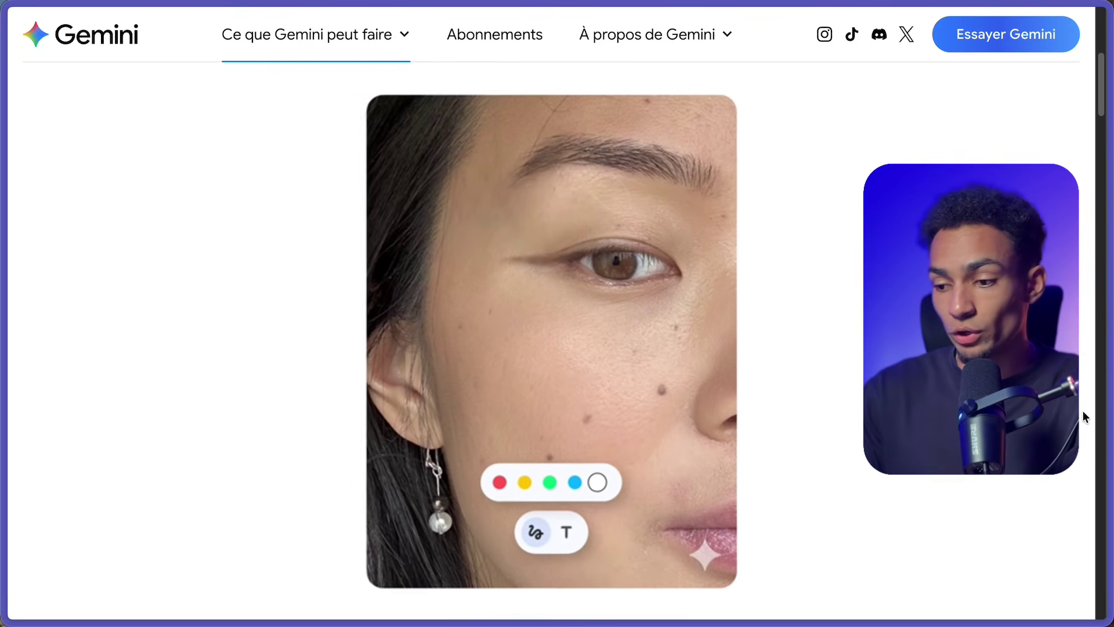
Step: On the Gemini site, examine the Nano Banana 2 presentation page and its image-editing examples
scroll(818, 435, "up", 7)
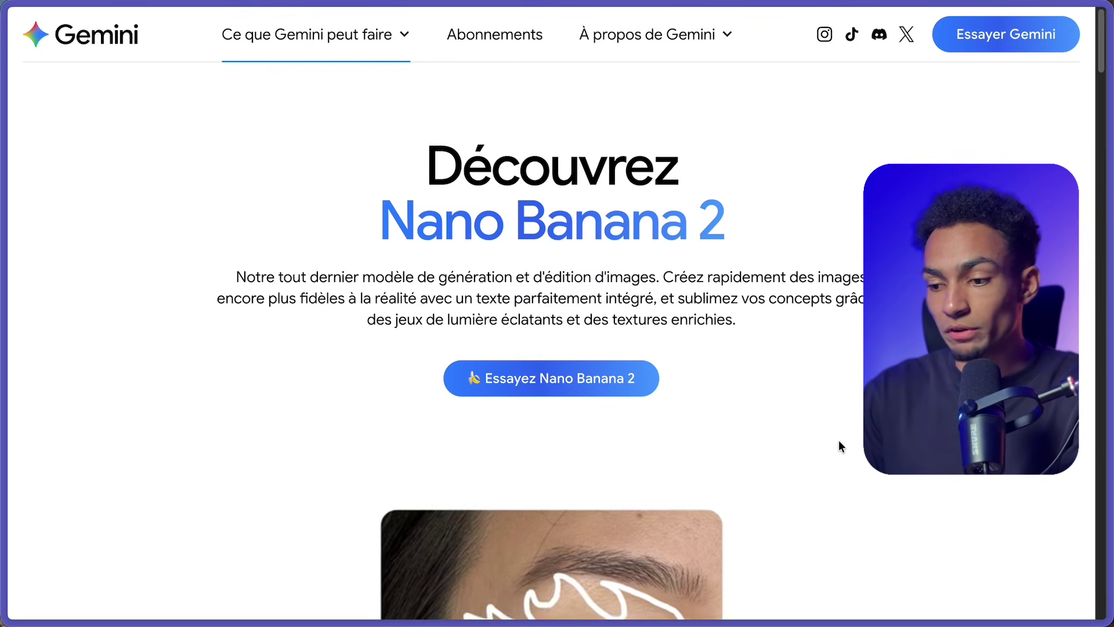
left_click_drag(378, 223, 813, 209)
left_click(828, 263)
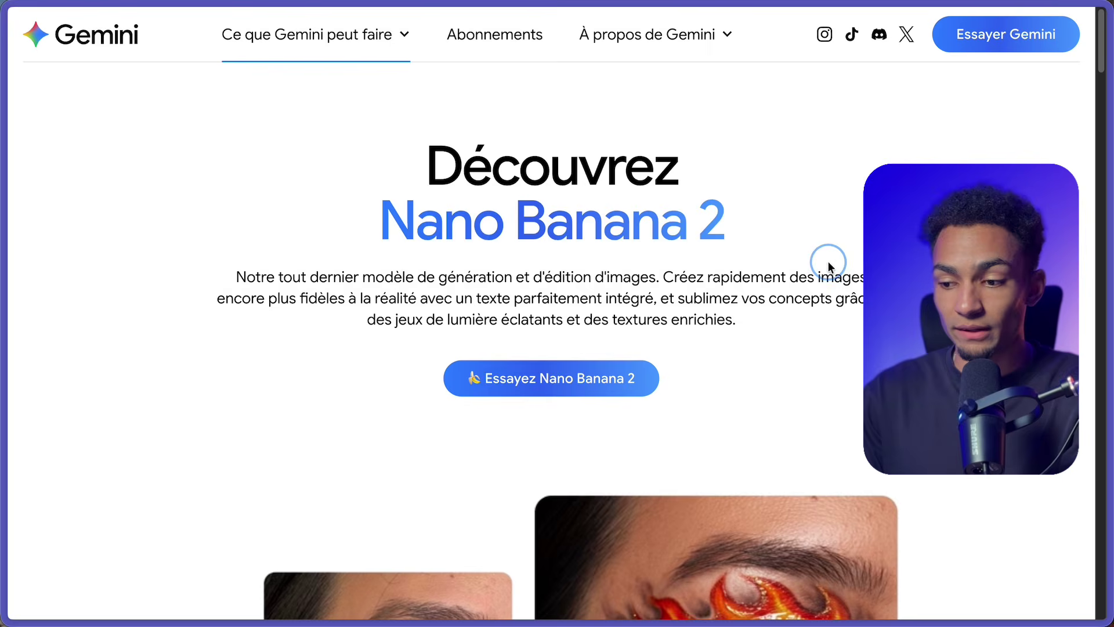
scroll(827, 261, "down", 12)
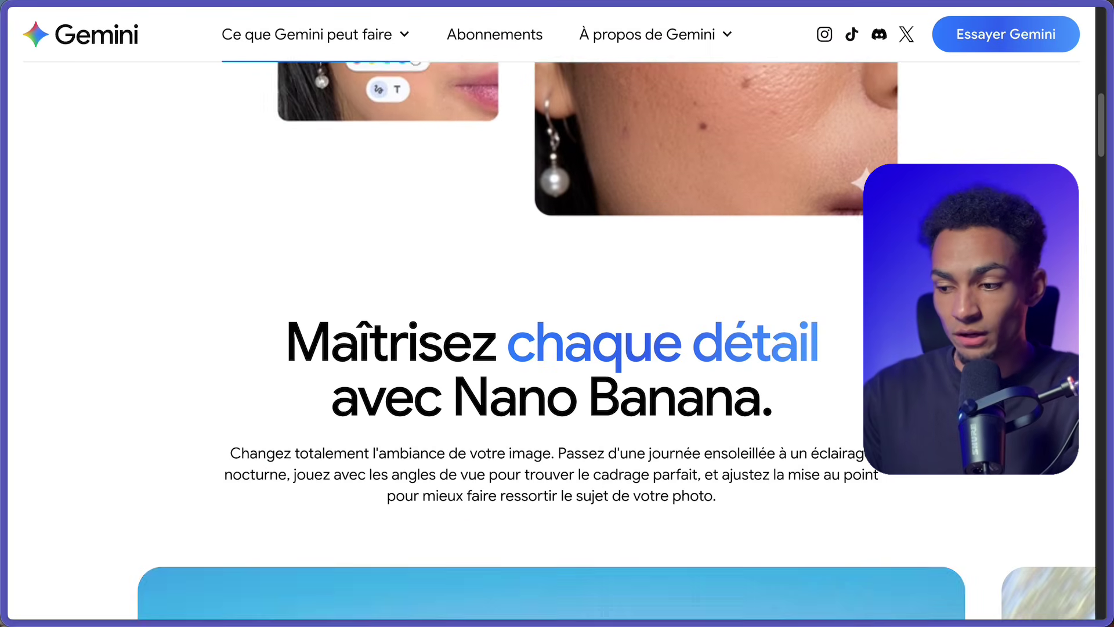
scroll(551, 342, "down", 5)
scroll(551, 342, "up", 1)
scroll(551, 342, "down", 2)
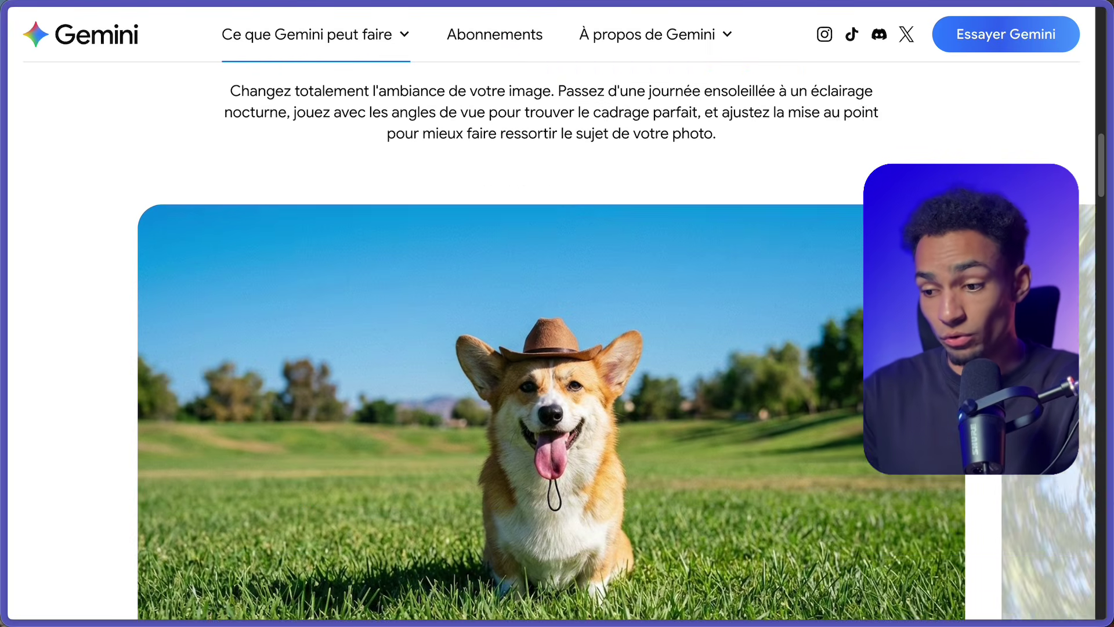
scroll(551, 343, "down", 4)
scroll(551, 343, "up", 1)
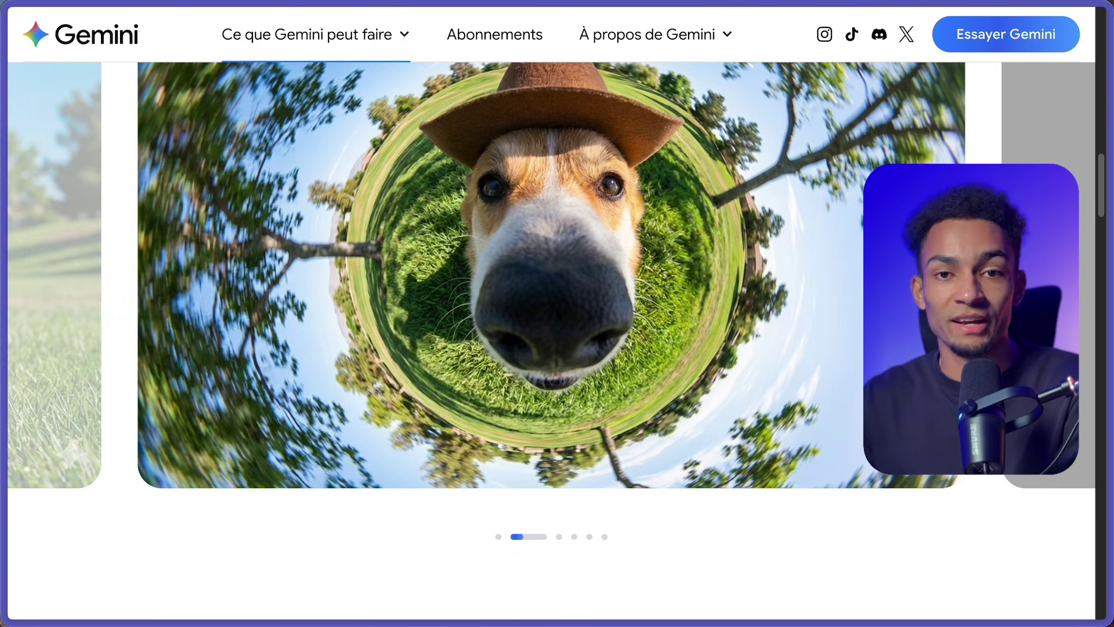
scroll(594, 166, "up", 2)
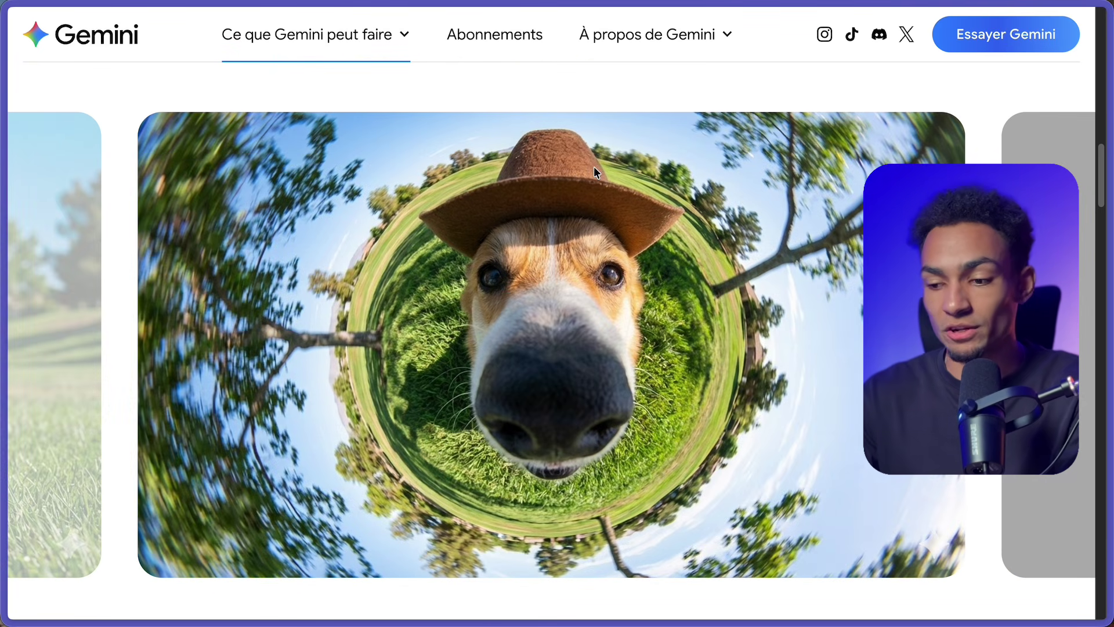
Step: Open Gemini's subscription page and compare the prices and features of the free, Google AI Plus, Pro and Ultra plans
left_click(517, 36)
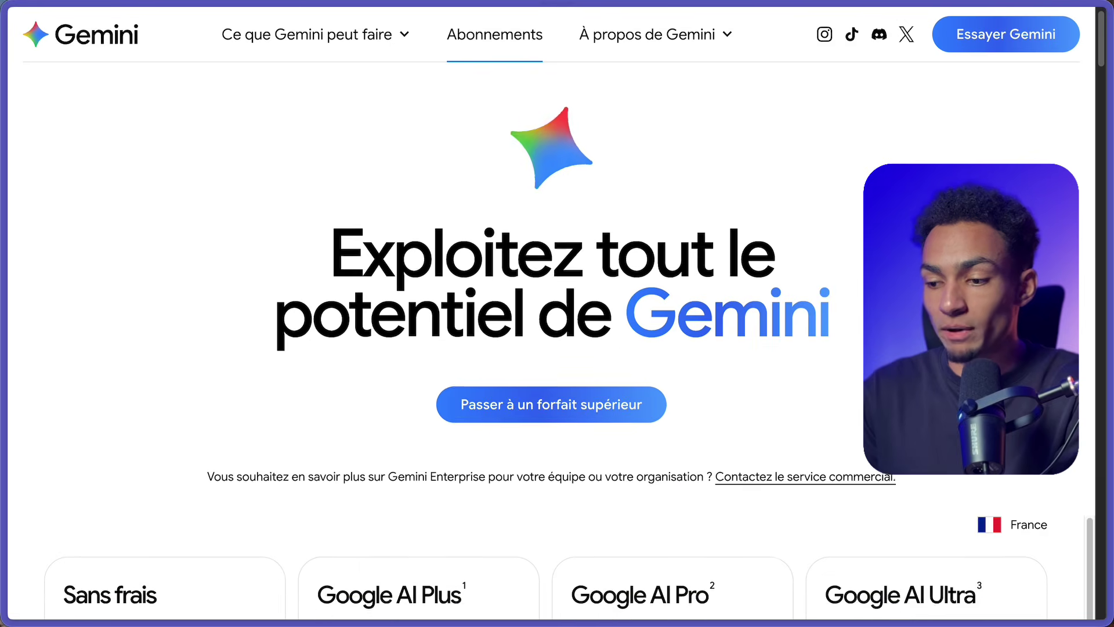
scroll(557, 349, "down", 7)
left_click_drag(63, 210, 858, 178)
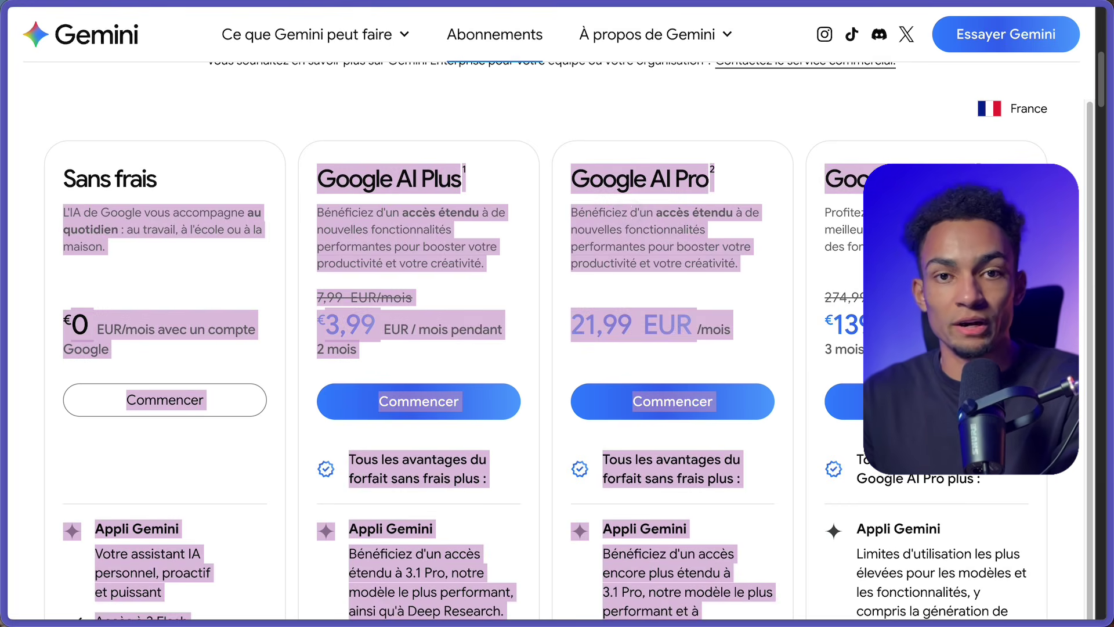
left_click(617, 209)
scroll(443, 252, "down", 1)
left_click_drag(313, 275, 443, 280)
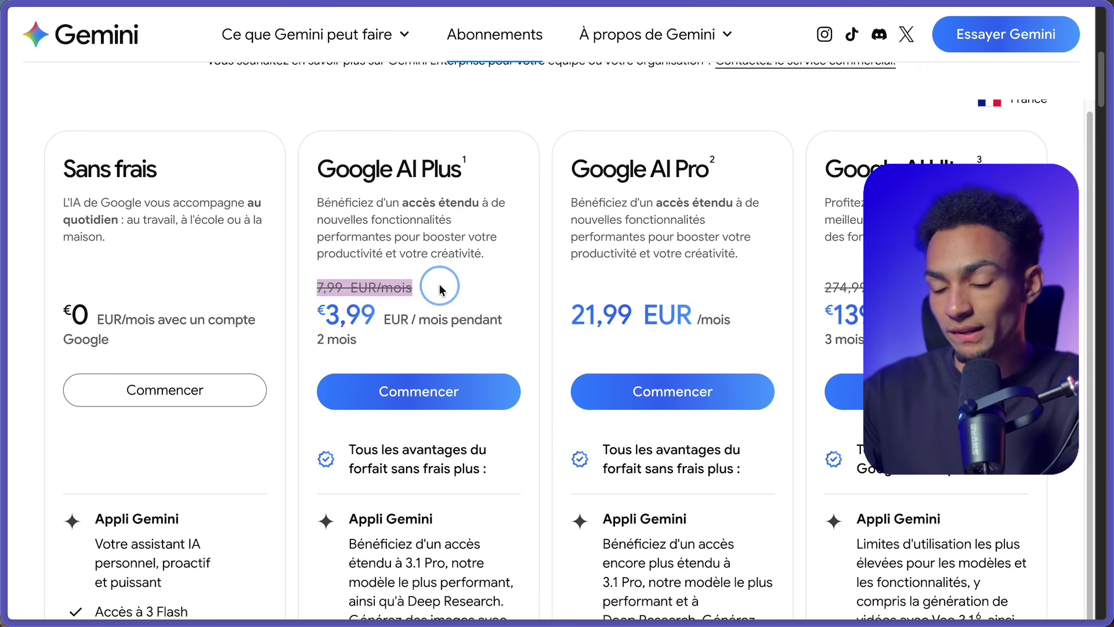
left_click(496, 318)
scroll(532, 328, "down", 3)
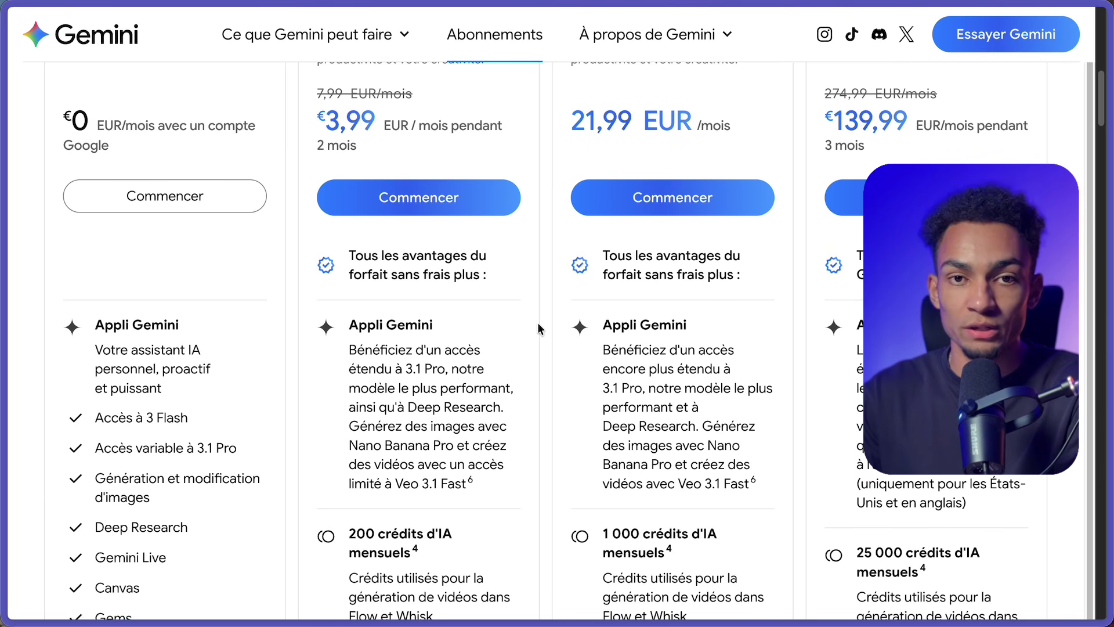
scroll(538, 323, "down", 1)
scroll(538, 323, "up", 3)
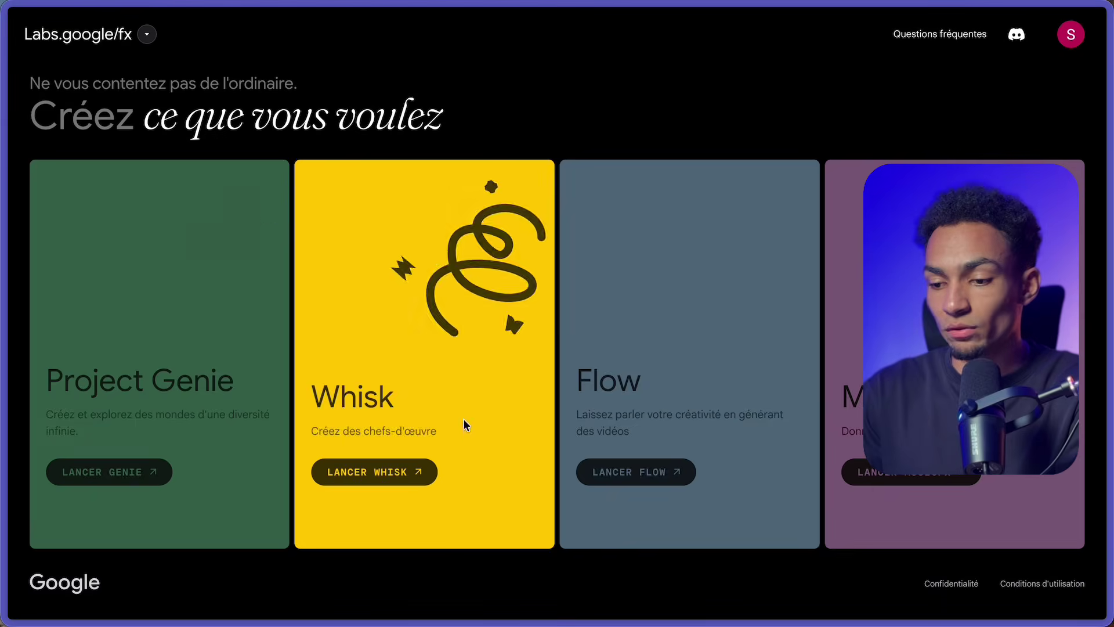
Step: Launch Flow from Labs.google/fx, create a new project, and check the image generation settings
left_click(651, 474)
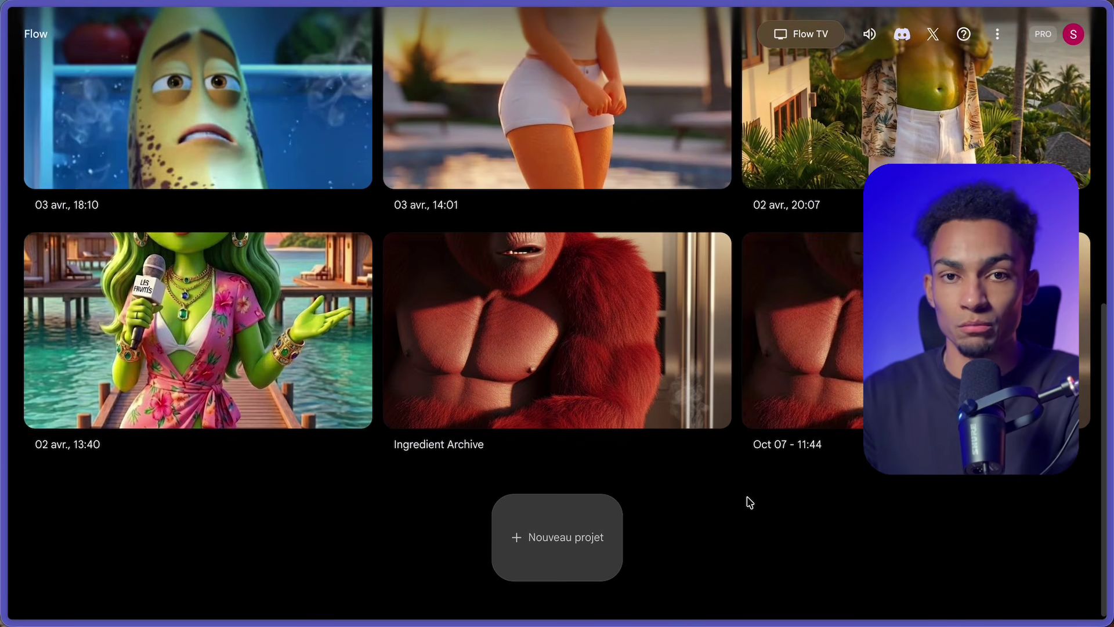
left_click(554, 530)
left_click(680, 583)
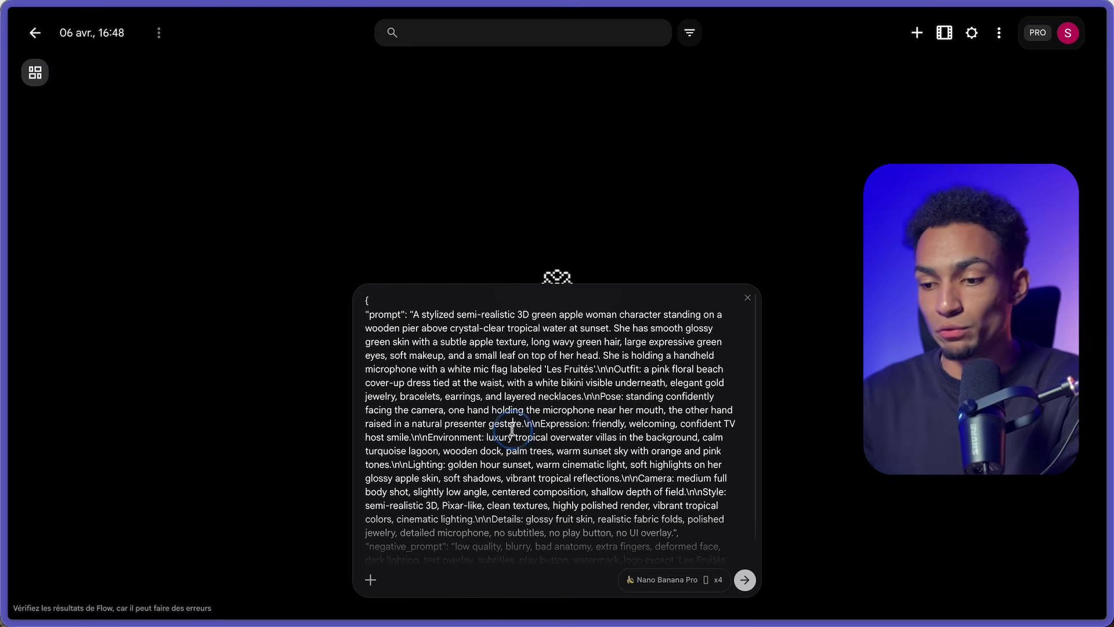
Step: Review the JSON prompt for the green apple woman presenter with a 'Les Fruités' microphone, and generate four images with Nano Banana Pro
triple_click(512, 429)
left_click(649, 463)
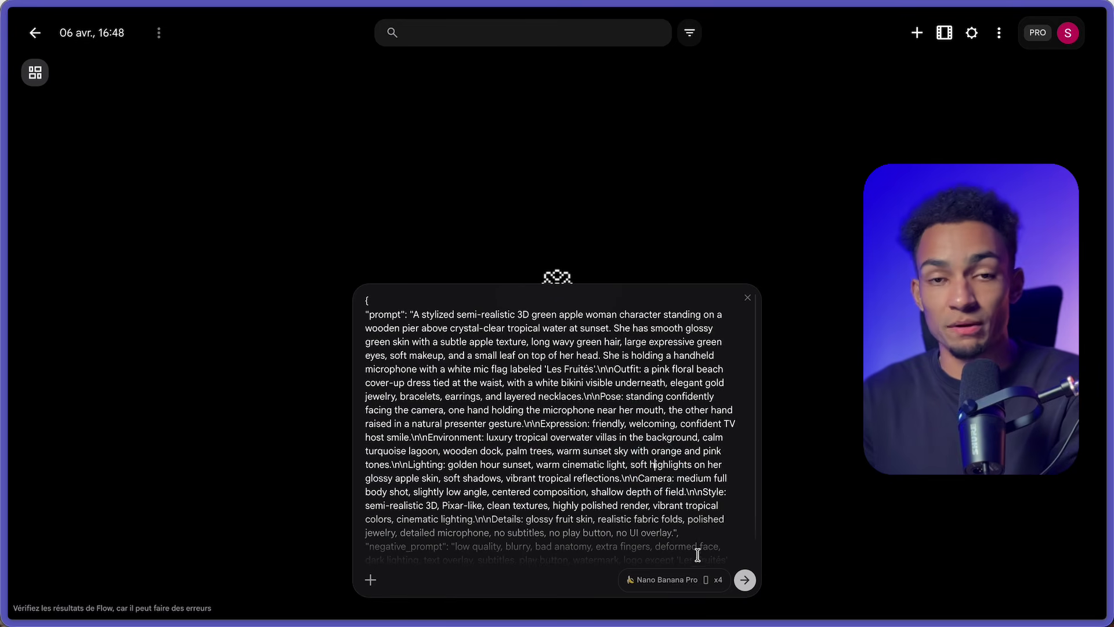
left_click(692, 581)
left_click(443, 464)
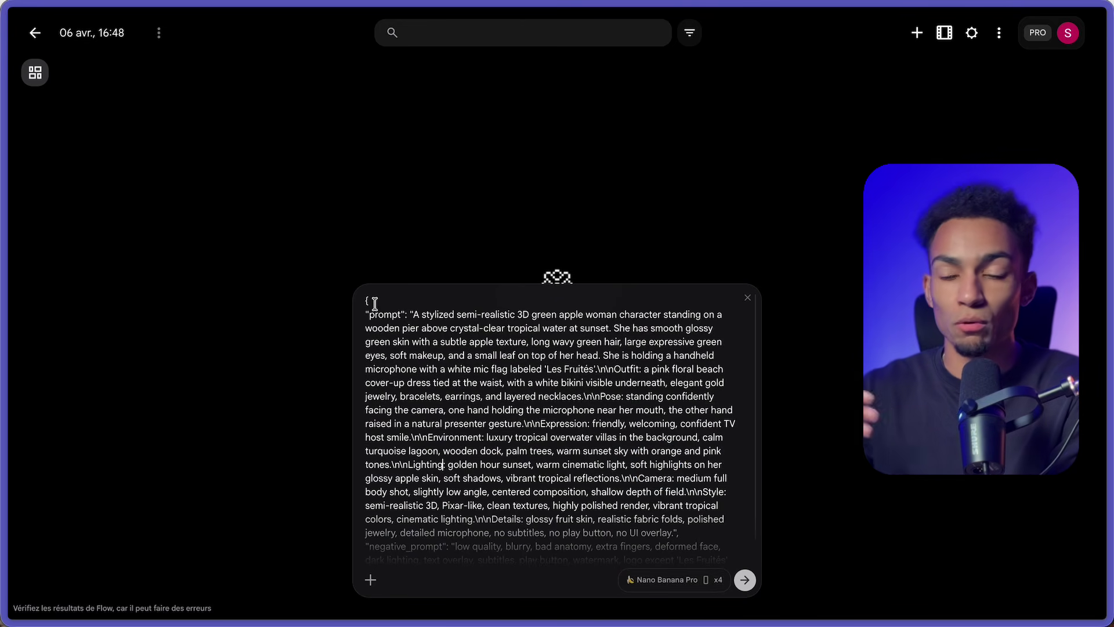
left_click_drag(403, 333, 447, 422)
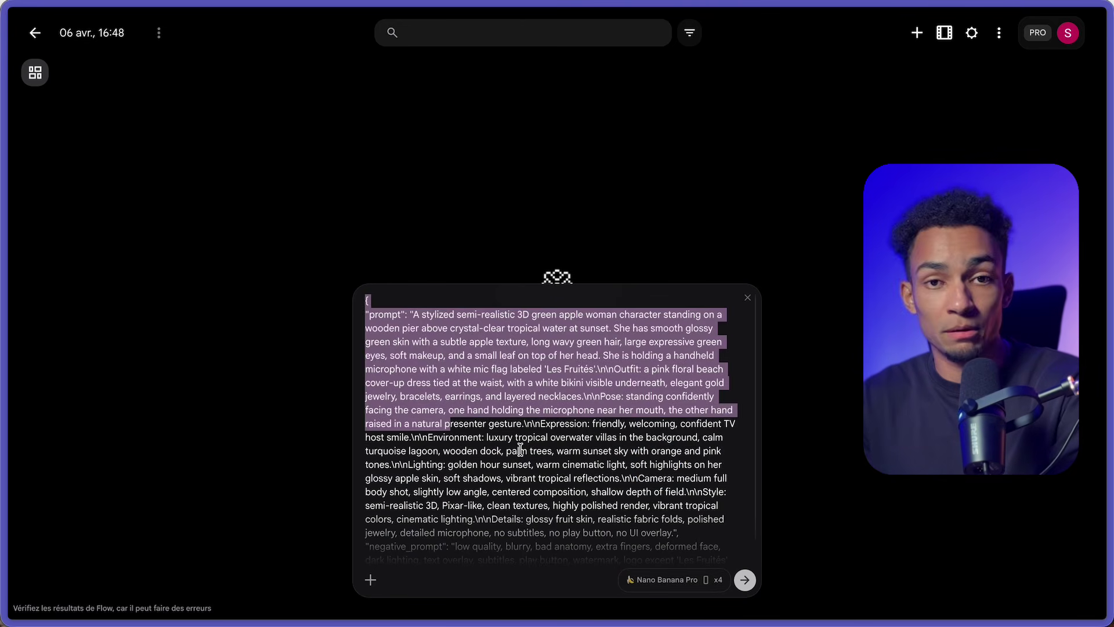
scroll(520, 450, "down", 1)
left_click(568, 500)
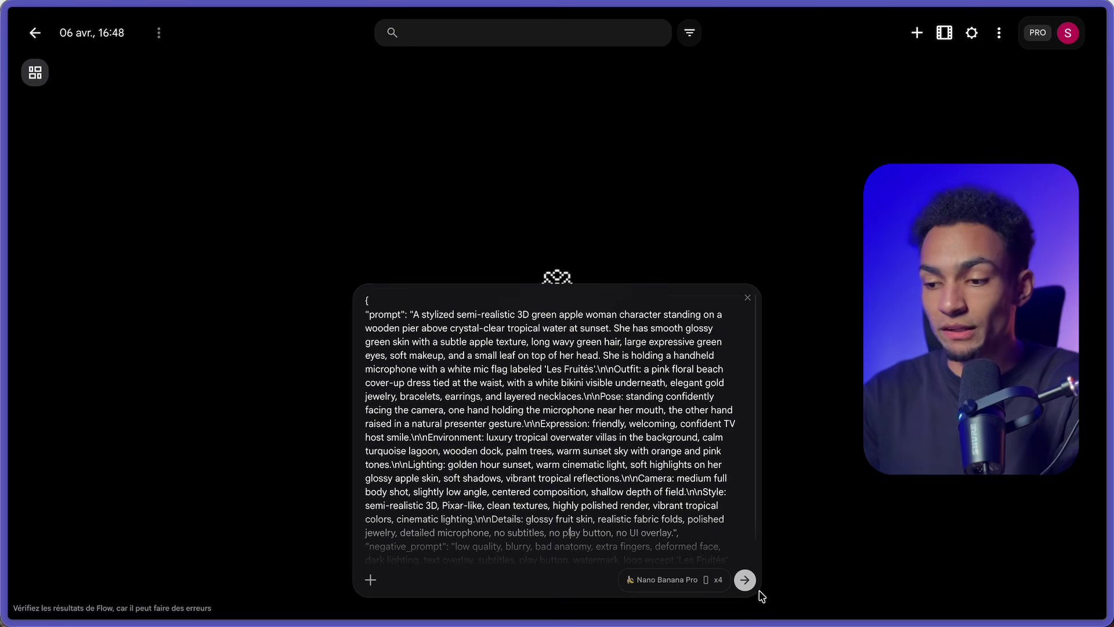
left_click(745, 580)
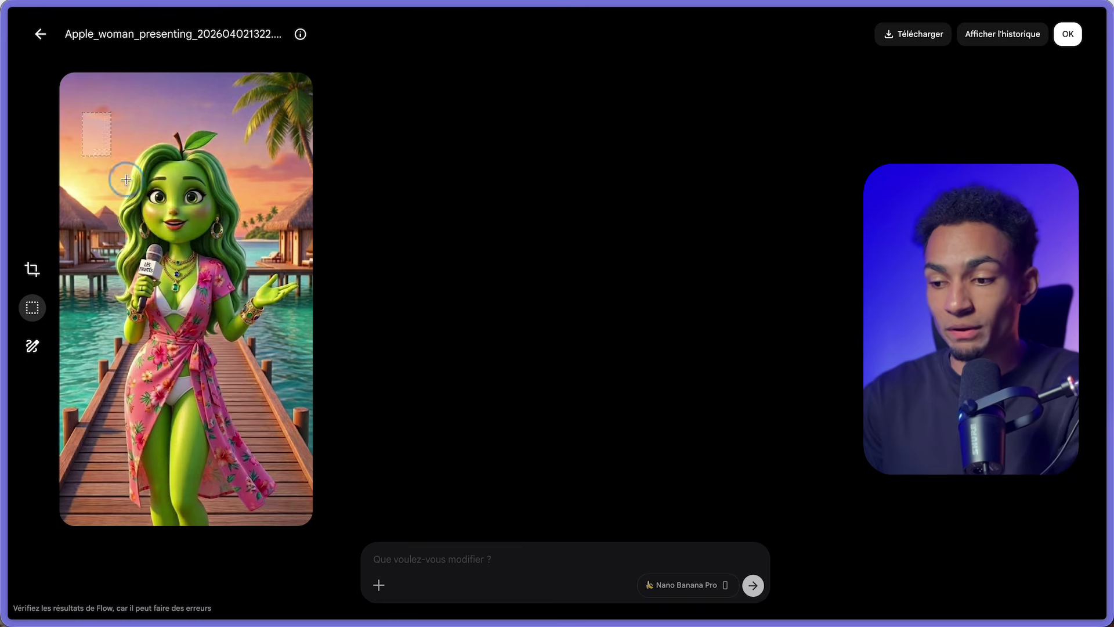
left_click_drag(126, 179, 182, 99)
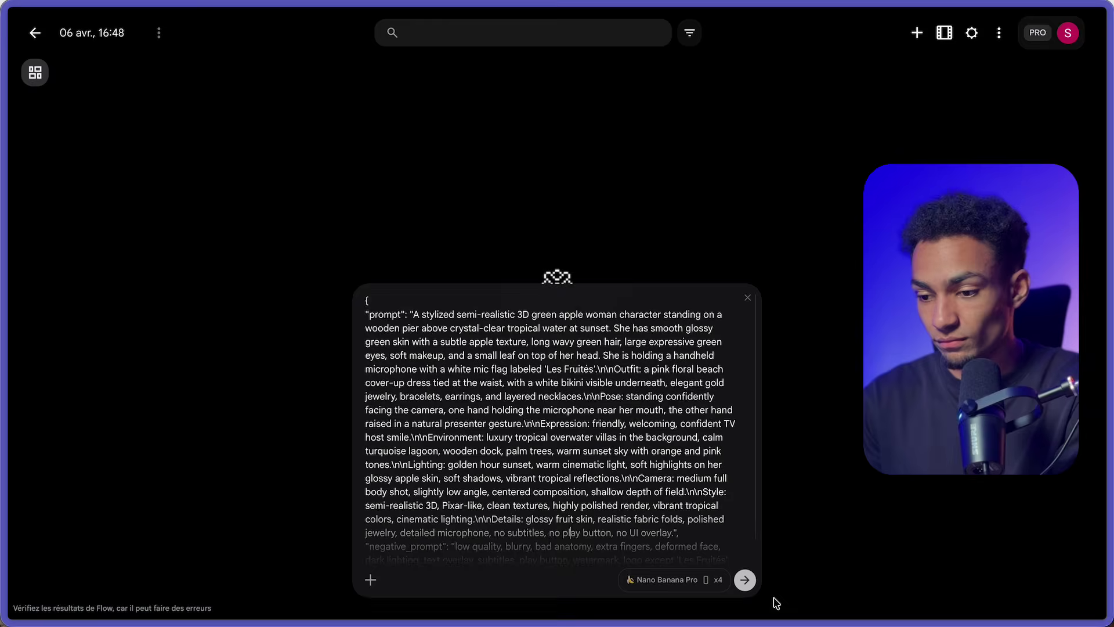
left_click(747, 585)
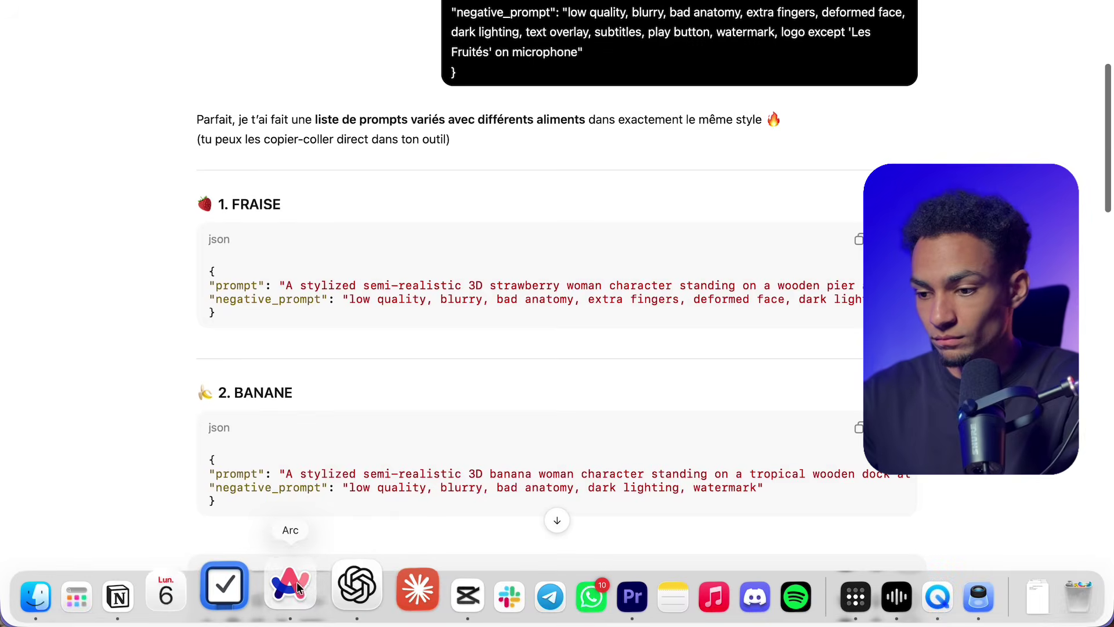
Step: Switch from ChatGPT back to Flow and submit the copied strawberry woman prompt for image generation
left_click(288, 587)
left_click(537, 552)
key("super+v")
key("Return")
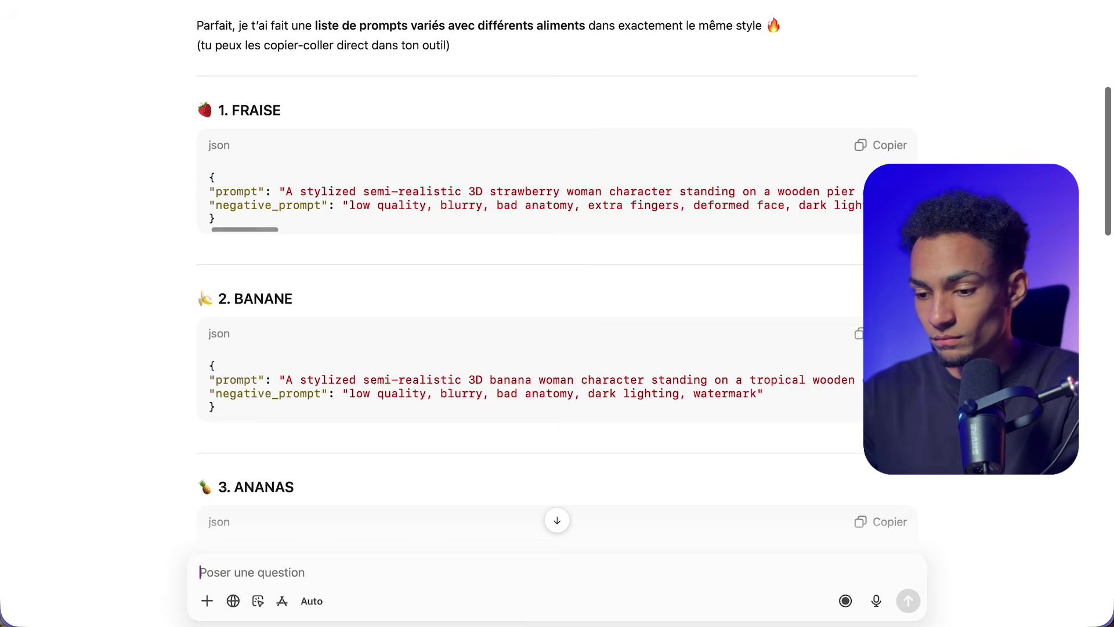
Step: Enter the JSON prompt for a 3D banana woman on a tropical wooden dock at sunset in Flow and generate the images
left_click(553, 543)
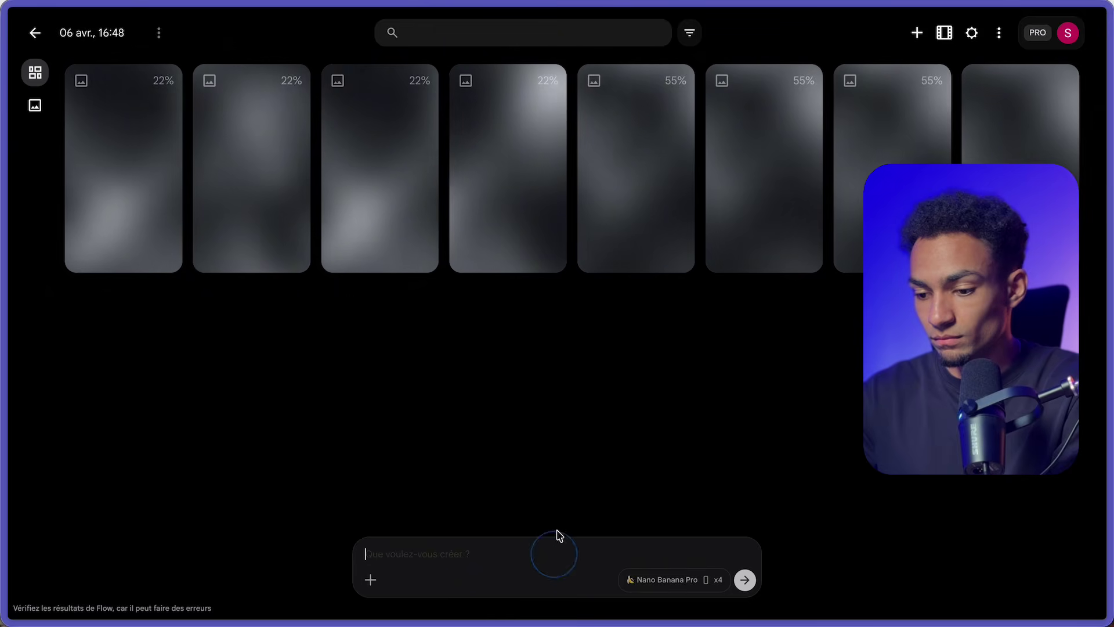
type("{ \"prompt\": \"A stylized semi-realistic 3D banana woman character standing on a tropical wooden dock at sunset. She has smooth glossy yellow skin, long silky yellow hair, warm brown eyes, and a slightly curved silhouette inspired by a banana shape. She is holding a handheld microphone labeled 'Les Fruités'.\\n\\nOutfit: a tight yellow summer dress with golden accessories.\\n\\nPose: relaxed confident stance, one hand holding the mic, the other gesturing while speaking.\\n\\nExpression: confident and slightly mischievous smile.\\n\\nEnvironment: tropical lagoon, palm trees, sunset sky.\\n\\nLighting: warm golden hour light.\\n\\nCamera: medium shot, centered.\\n\\nStyle: Pixar-like, semi-realistic 3D.\\n\\nDetails: glossy banana skin, soft reflections.\", \"negative_prompt\": \"low quality, blurry, bad anatomy, dark lighting, watermark\" }")
left_click(744, 579)
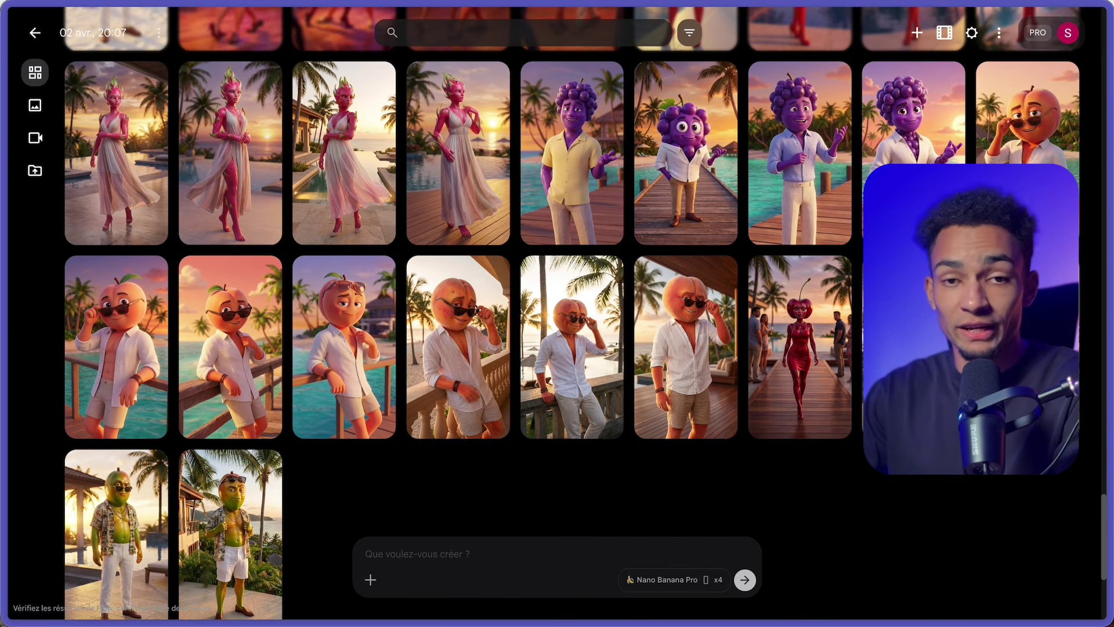
Step: Browse the generated fruit characters in the 02 avr., 20:07 project and open the "Mango man in luxury setting" image
scroll(520, 290, "up", 15)
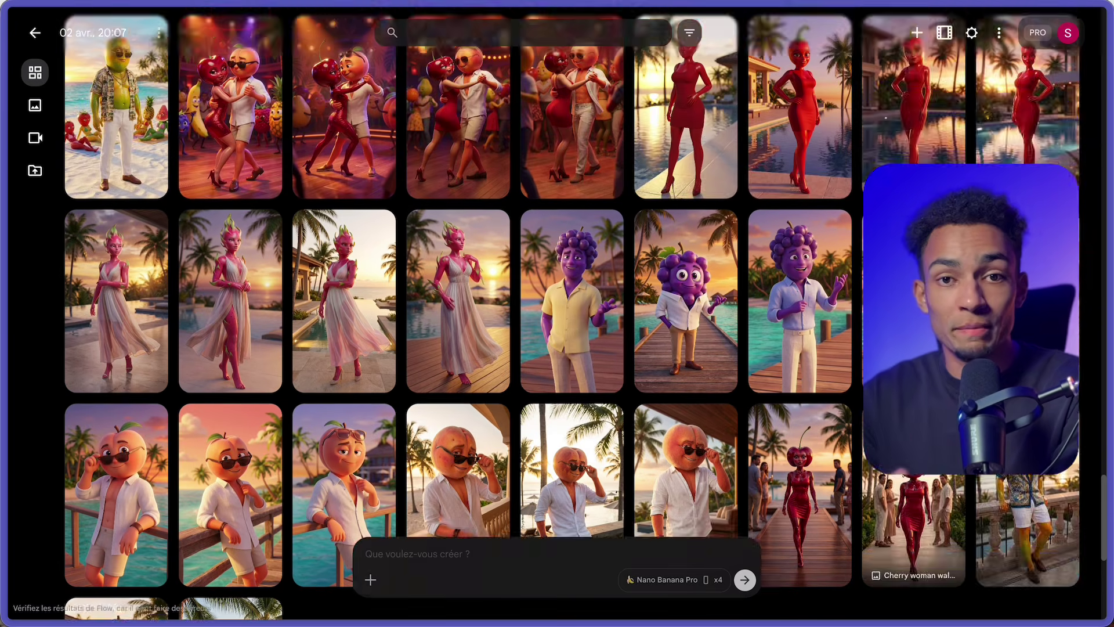
scroll(520, 291, "up", 10)
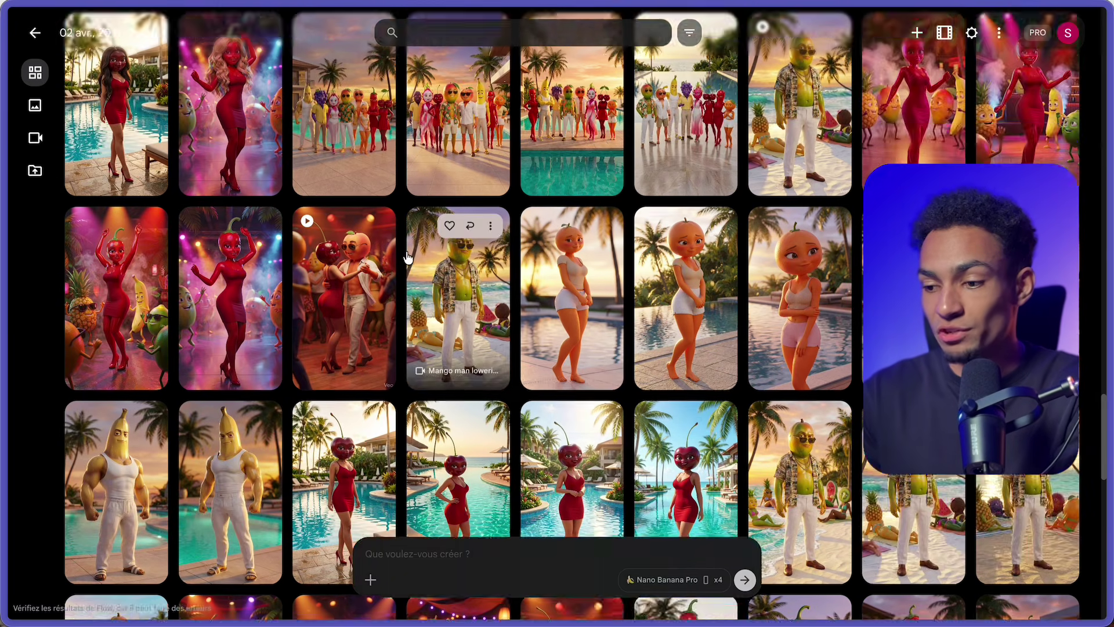
scroll(347, 256, "up", 10)
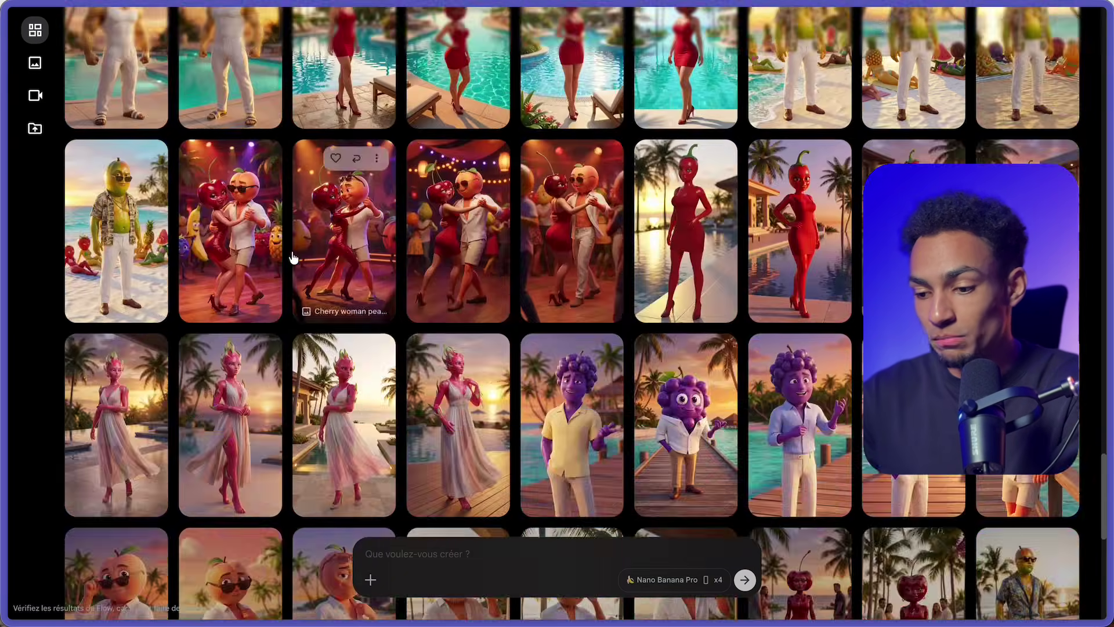
left_click(216, 315)
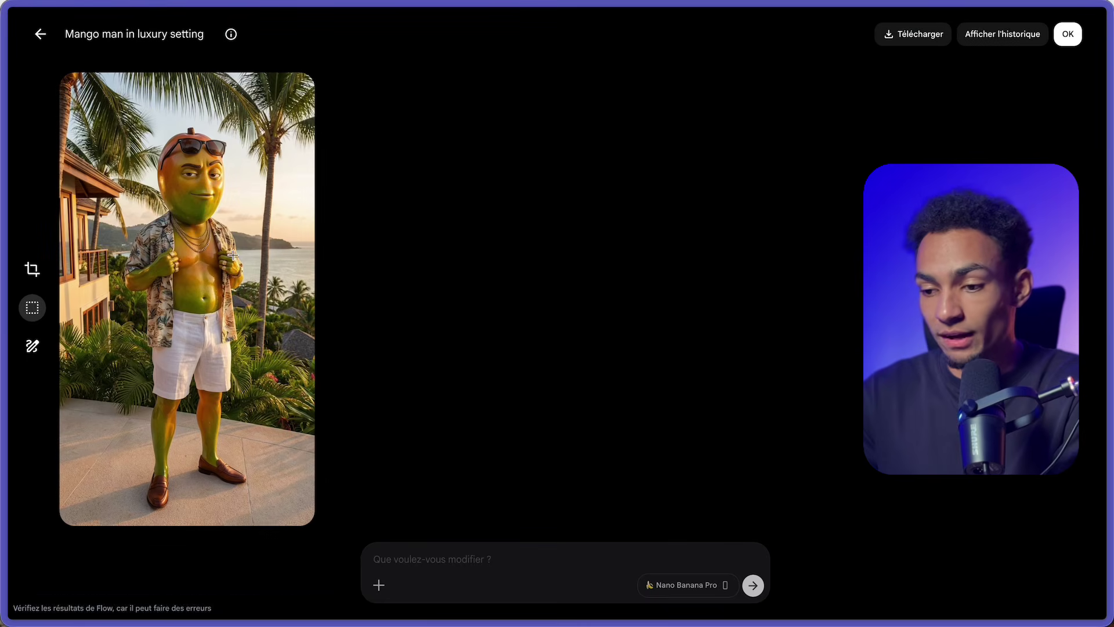
Step: Leave the mango image and start animating the green apple presenter image in the 02 avr., 13:40 project
left_click(40, 35)
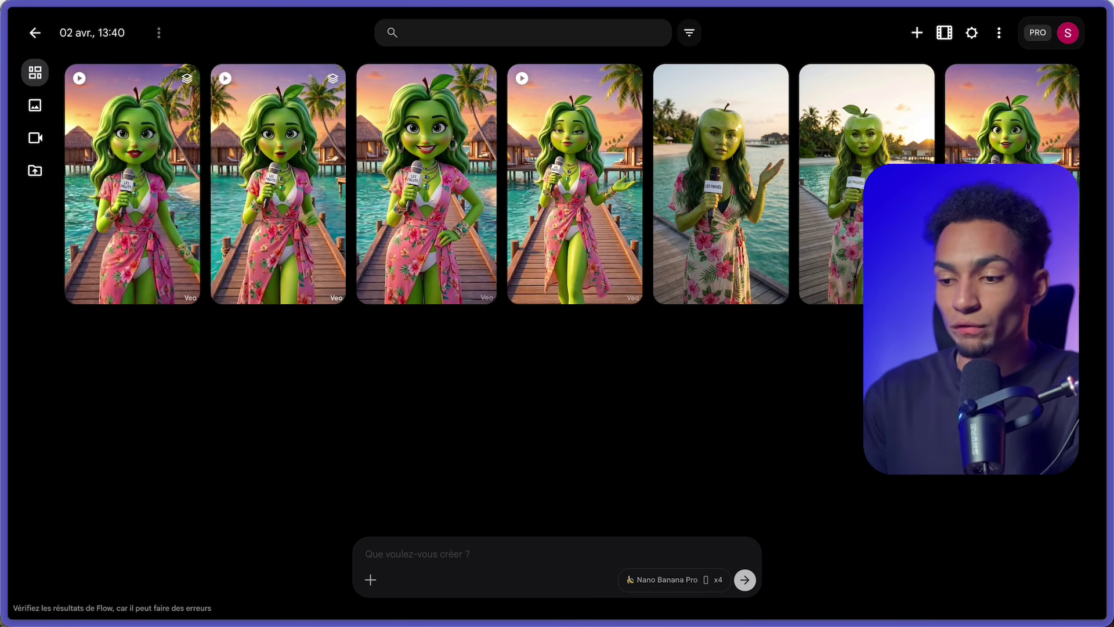
mouse_move(1068, 100)
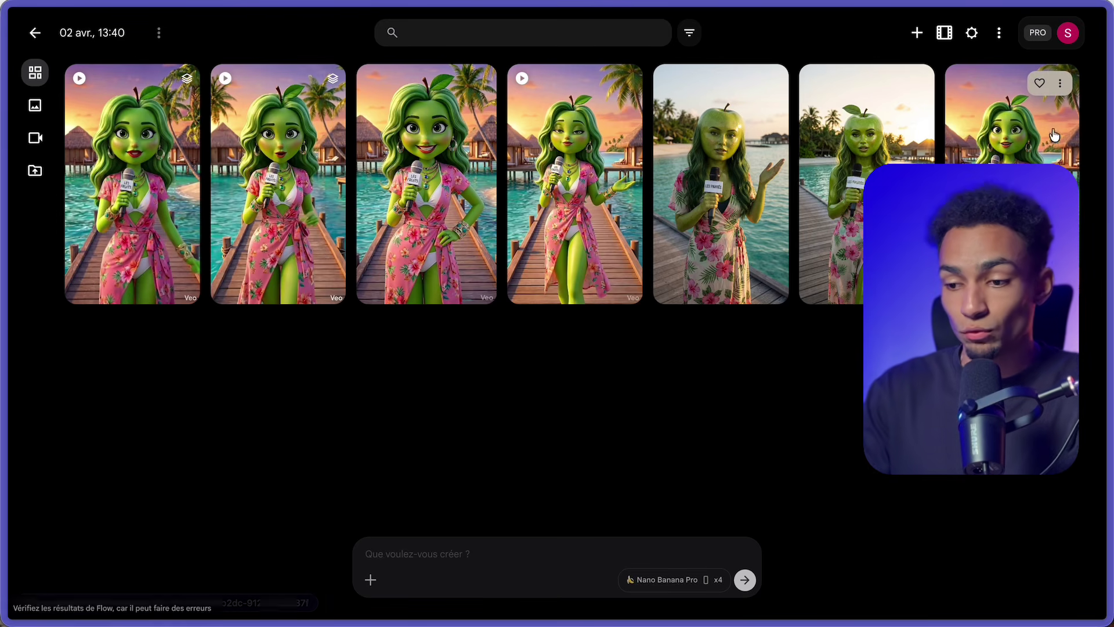
left_click(1061, 84)
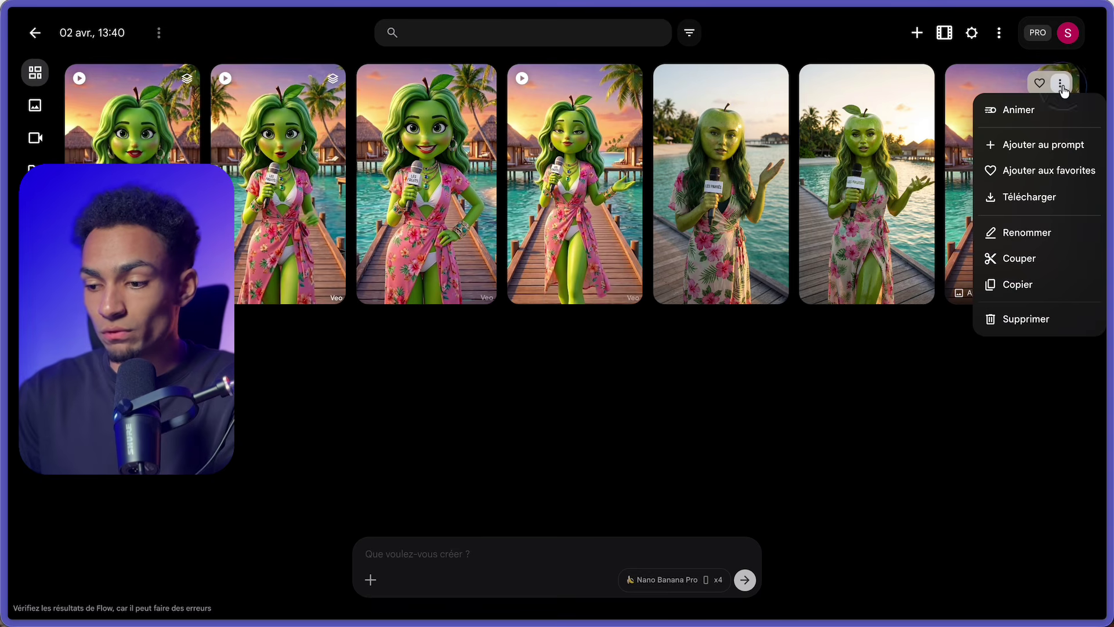
left_click(1034, 119)
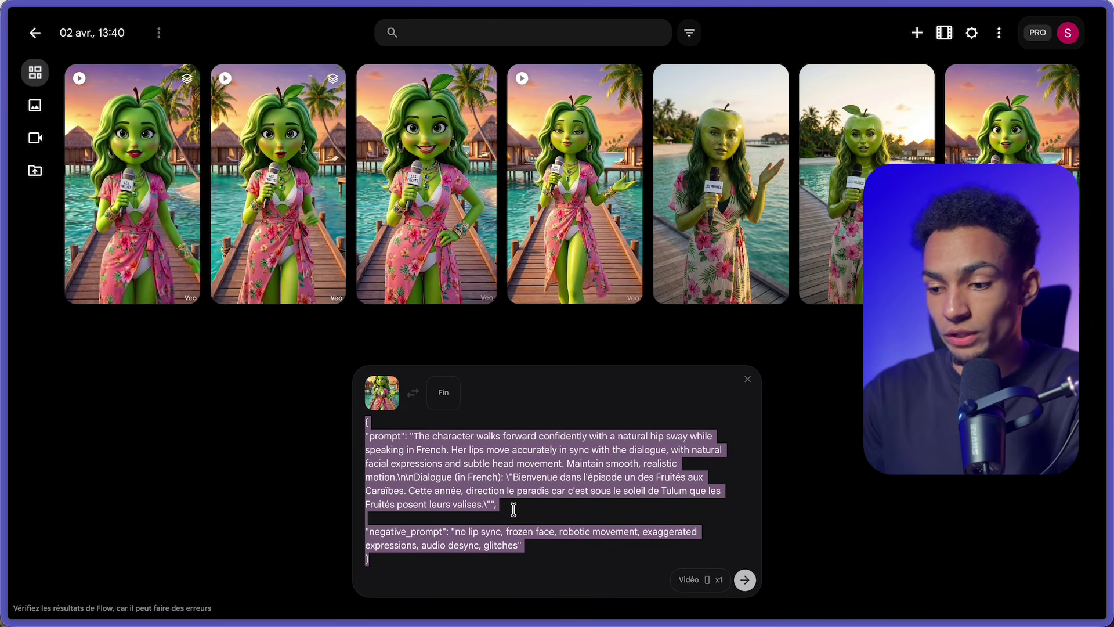
Step: Review the JSON video prompt that makes the presenter walk forward and speak lip-synced French dialogue about Les Fruités aux Caraïbes
left_click(522, 514)
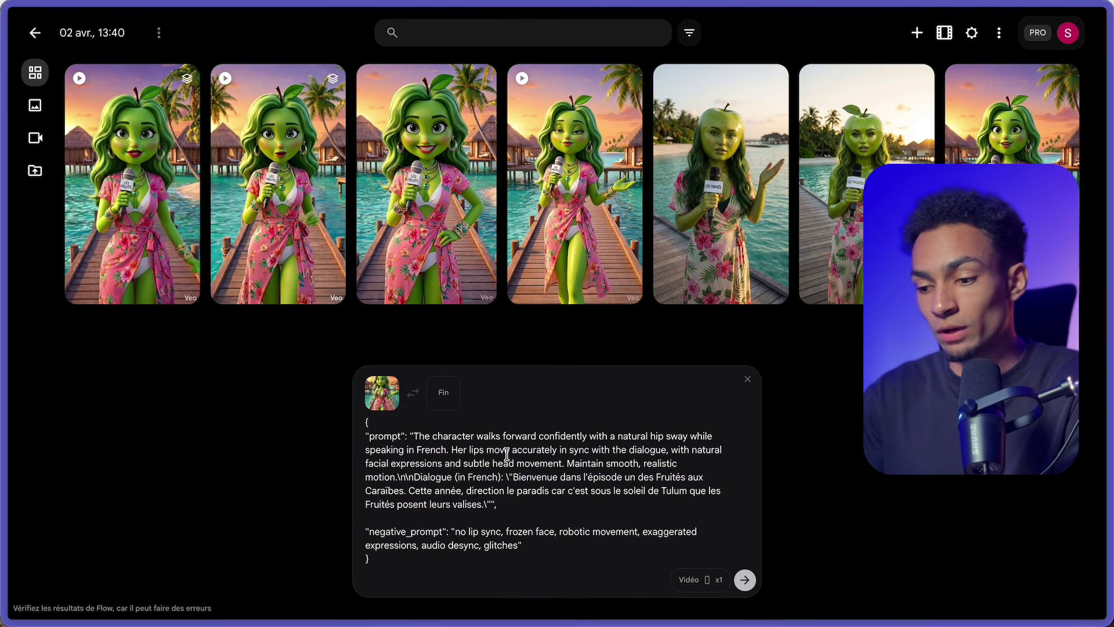
left_click_drag(466, 446, 516, 463)
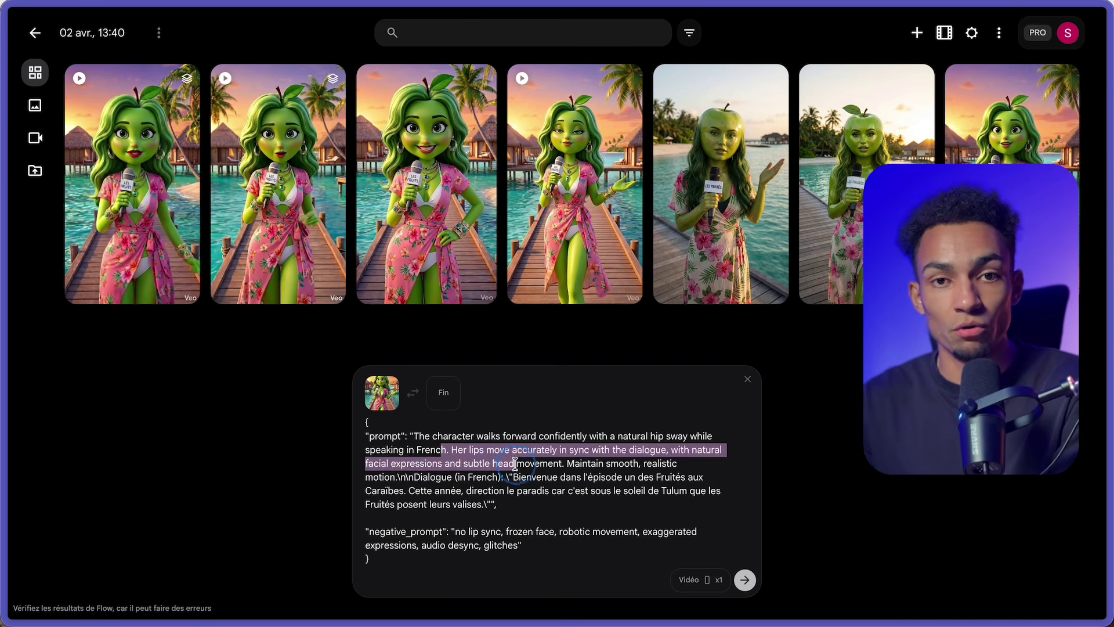
left_click(526, 472)
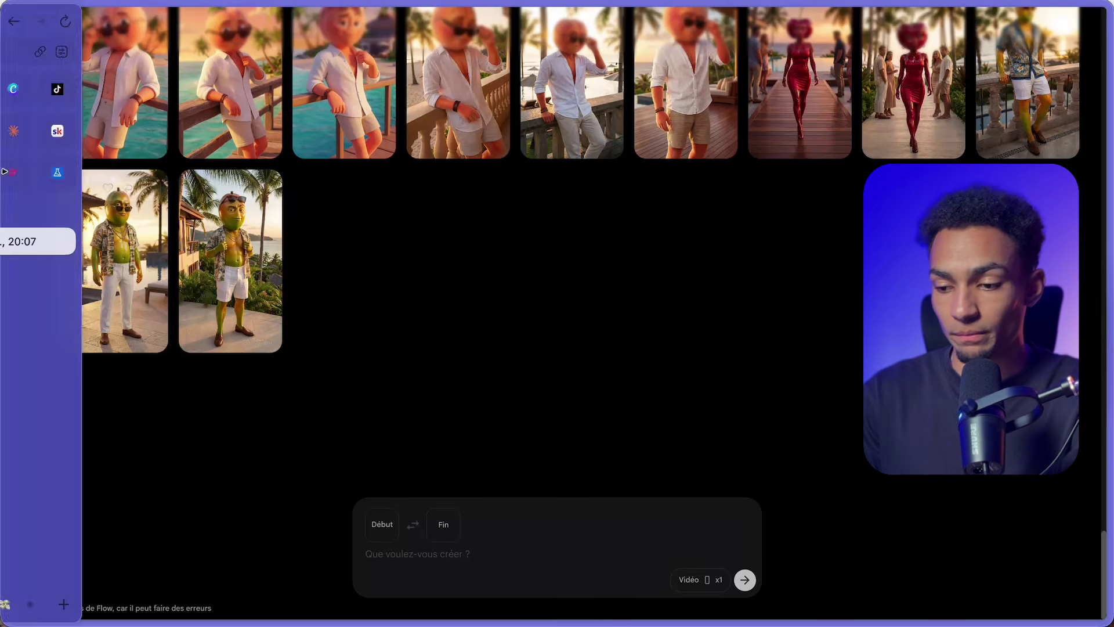
Step: Return to the 02 avr., 20:07 Flow project, consult the Cerisa and Pêcho salsa scene prompt in Claude, and switch back to Flow
left_click(35, 242)
left_click(141, 198)
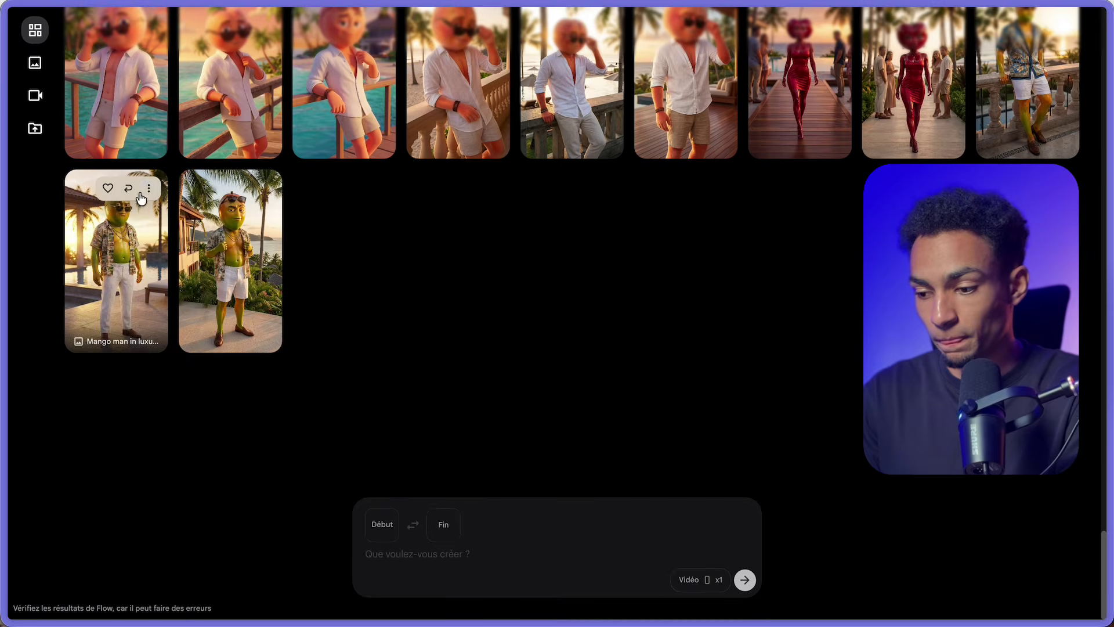
left_click(520, 549)
key("ctrl+v")
left_click(134, 133)
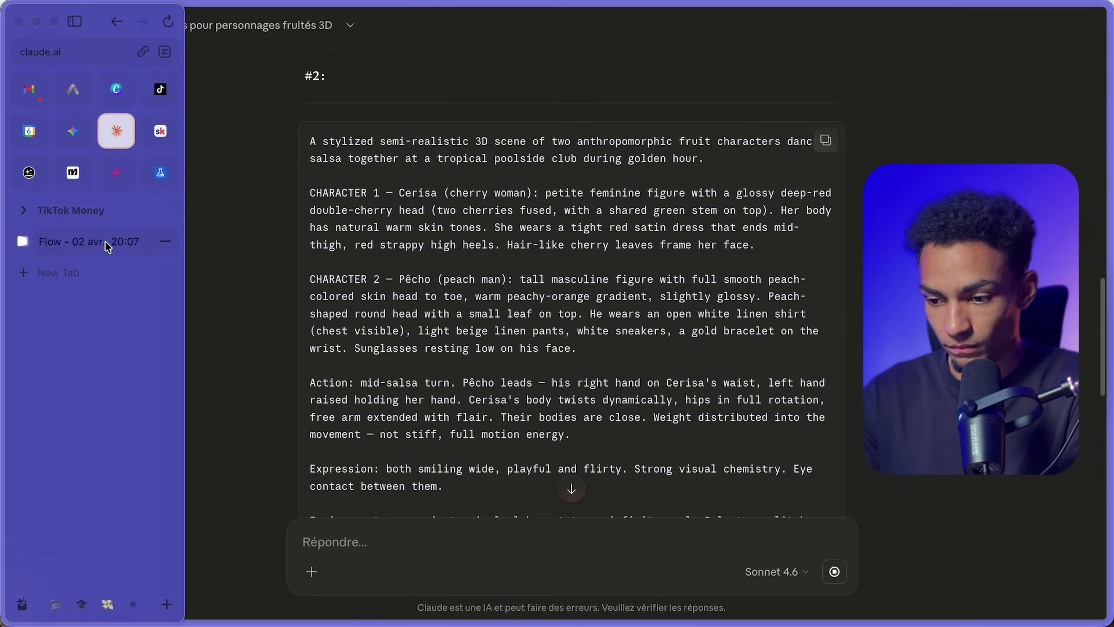
left_click(107, 246)
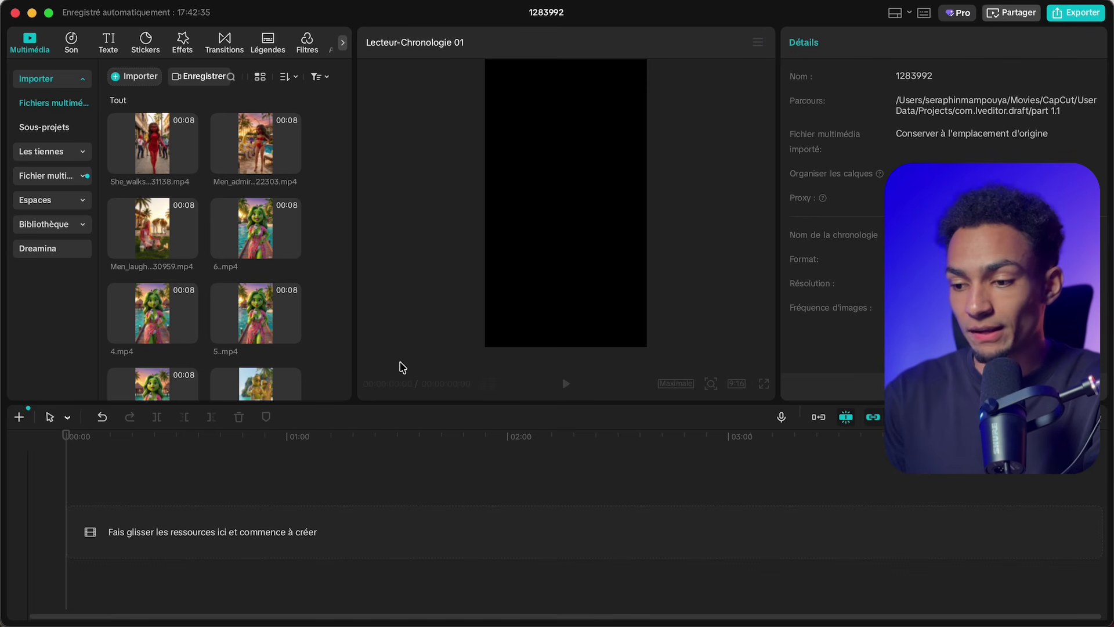
Step: Switch to CapCut and add all the imported fruit video clips to the timeline of project 1283992
left_click_drag(306, 150, 171, 232)
left_click_drag(162, 179, 215, 522)
scroll(284, 484, "up", 5)
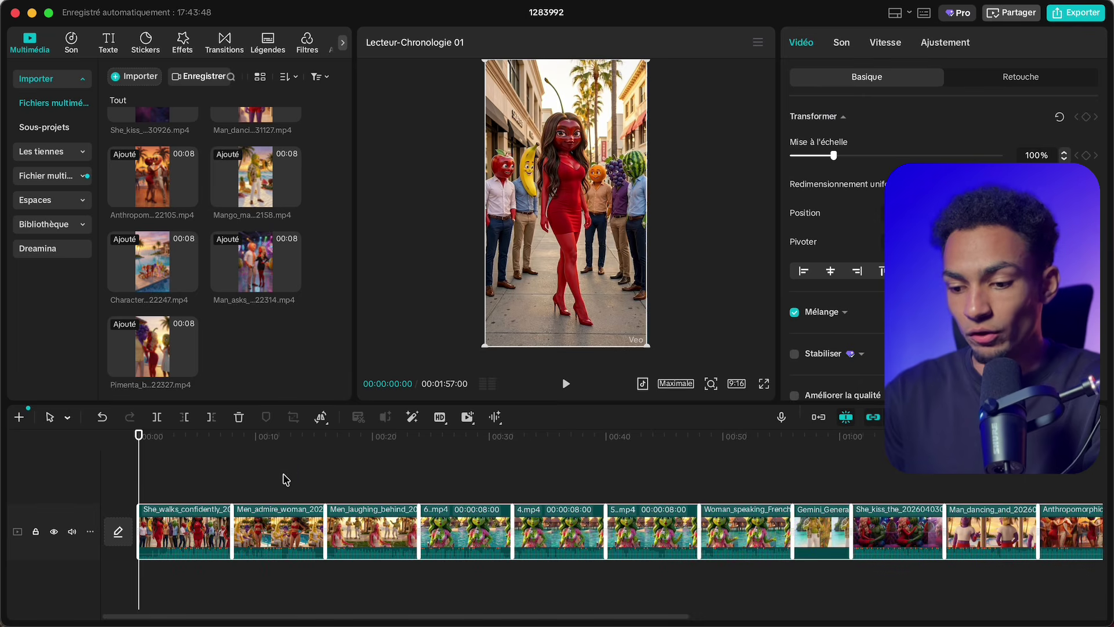
Step: Reorder the timeline clips into story order, opening with presenter clips 6.mp4 and 4.mp4
left_click(283, 477)
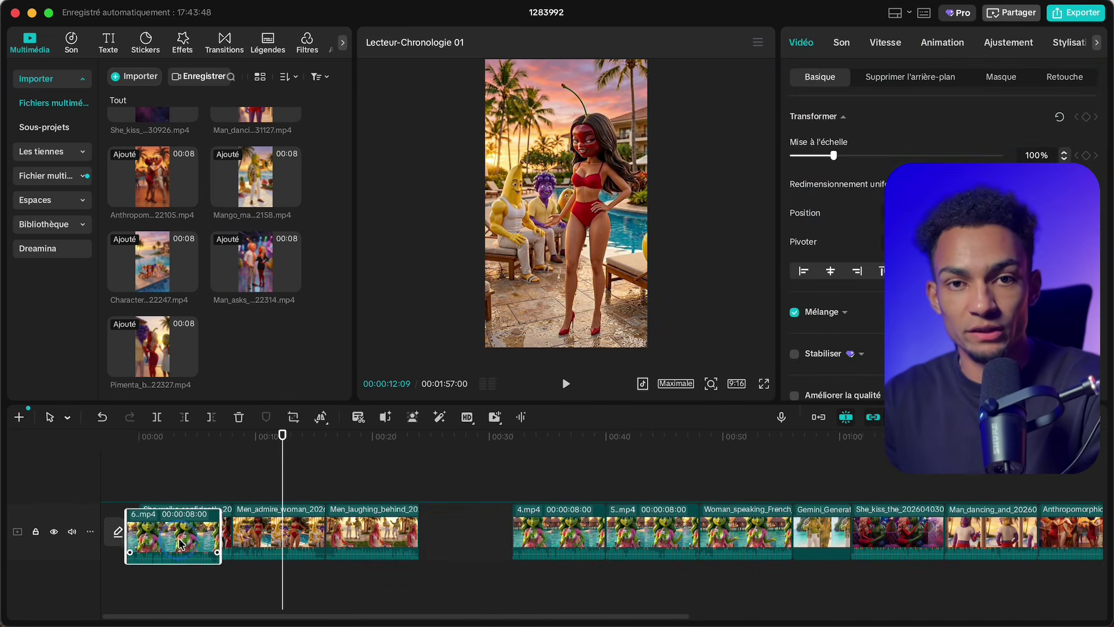
scroll(444, 464, "down", 3)
left_click(444, 464)
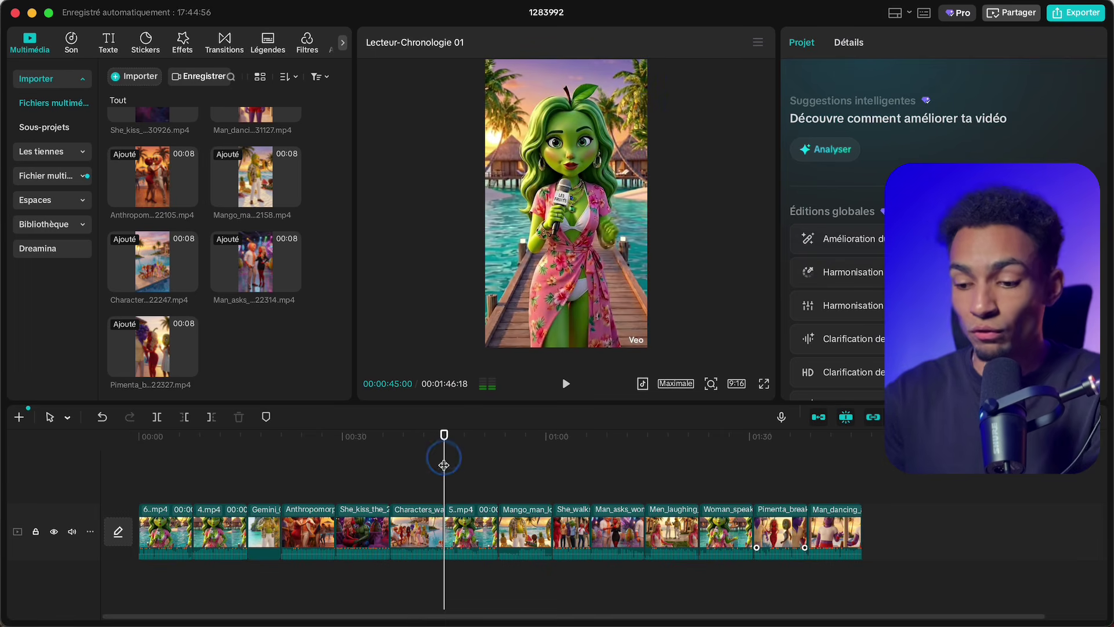
left_click_drag(905, 473, 192, 557)
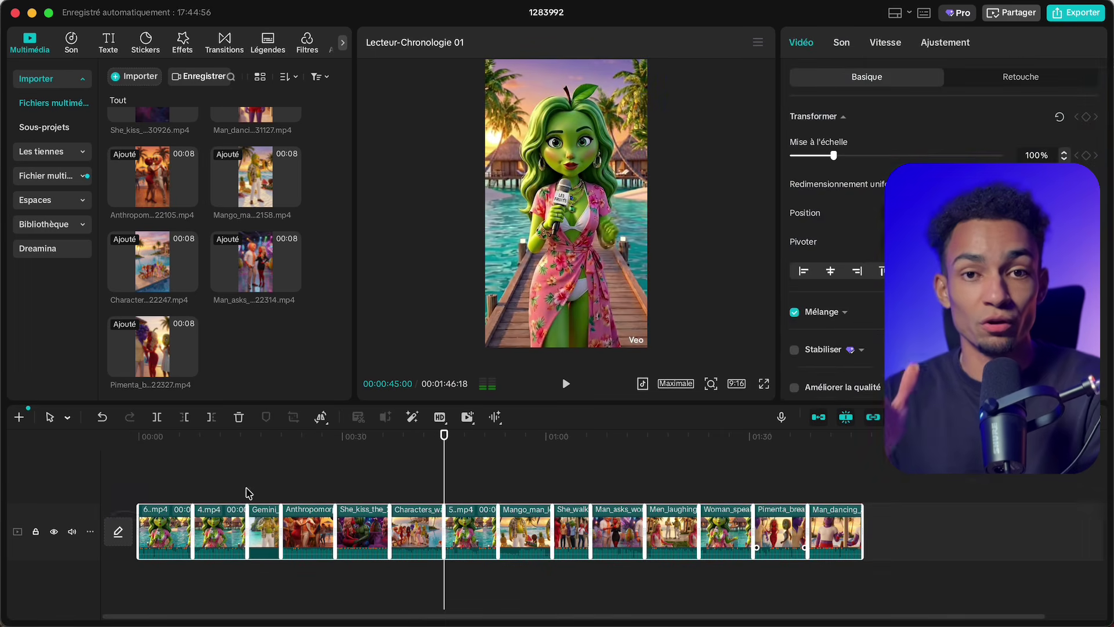
left_click(378, 465)
Step: Trim the end of the opening 6.mp4 clip to 00:00:07:07 and check the sequence's playback
left_click(121, 441)
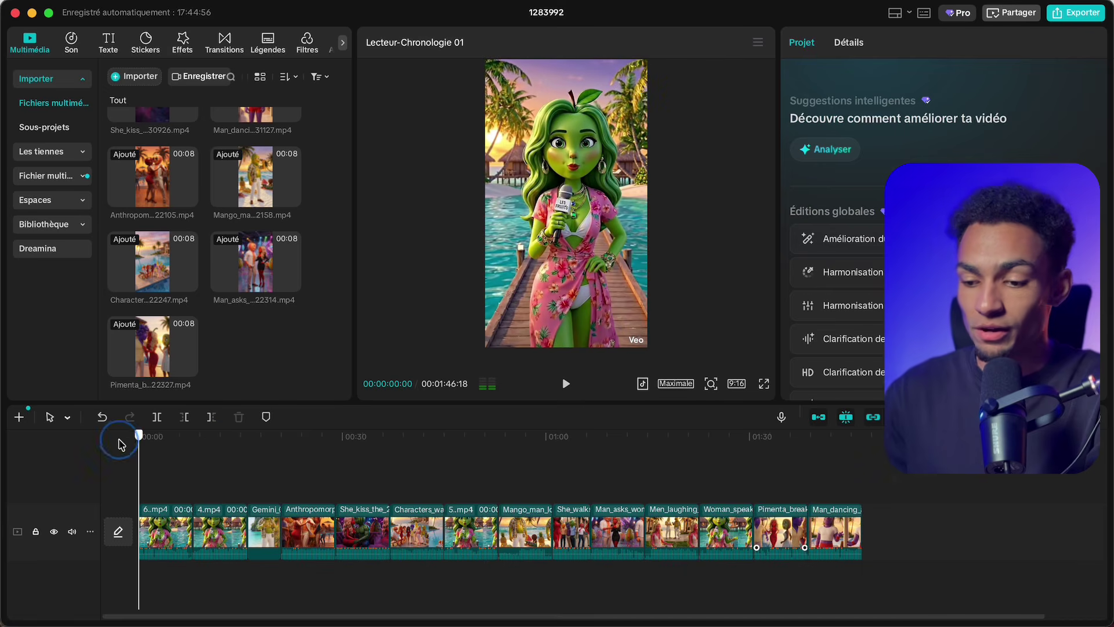
scroll(227, 490, "up", 3)
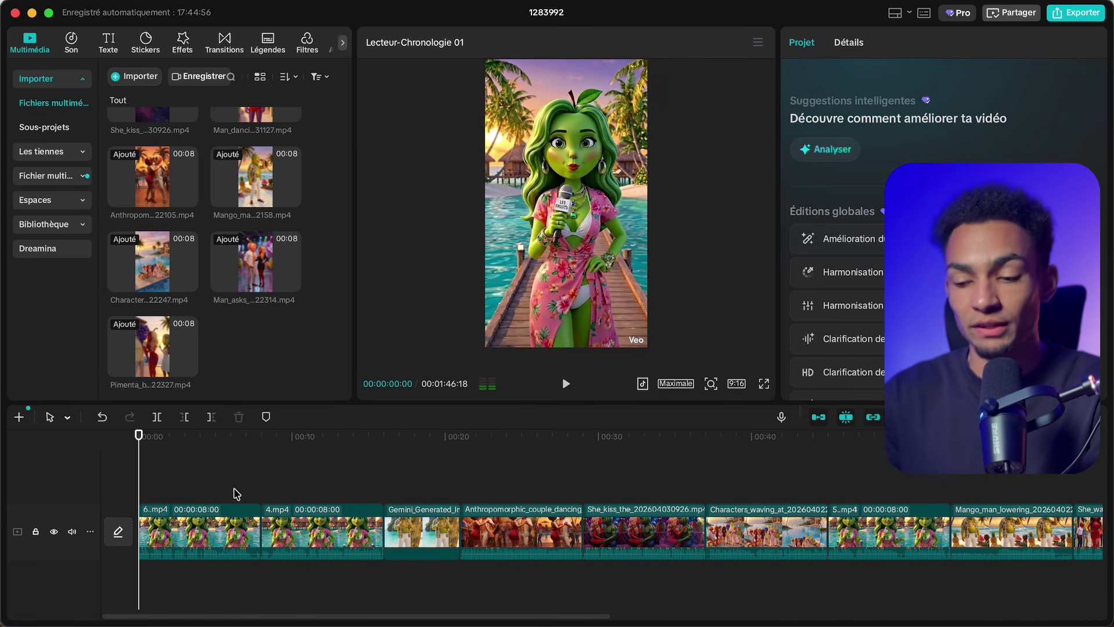
left_click(238, 487)
left_click(250, 491)
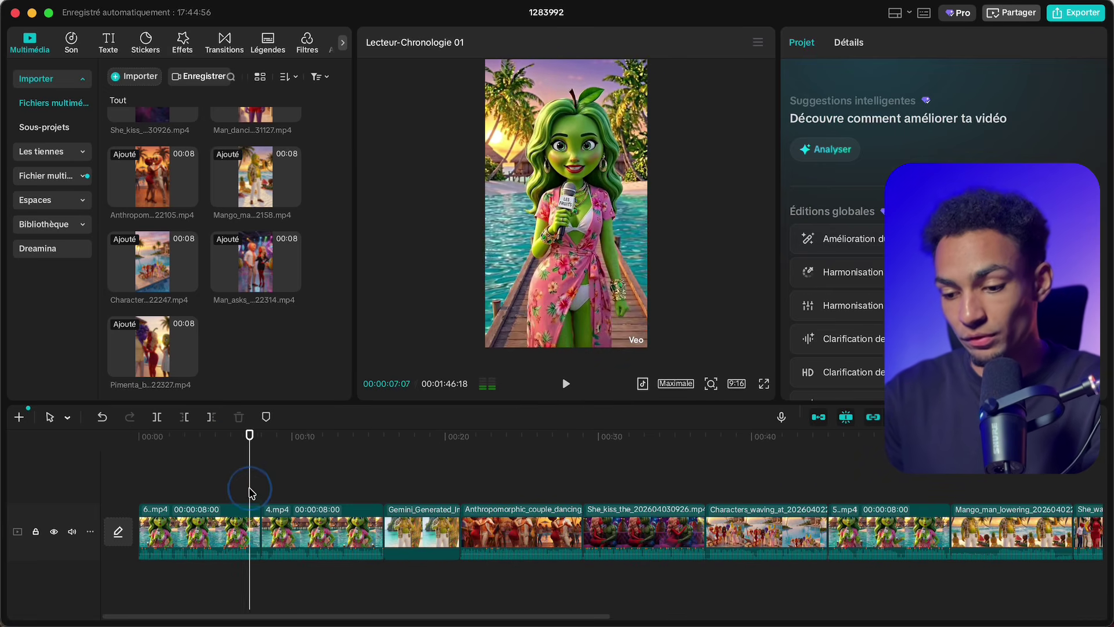
left_click_drag(258, 522, 250, 522)
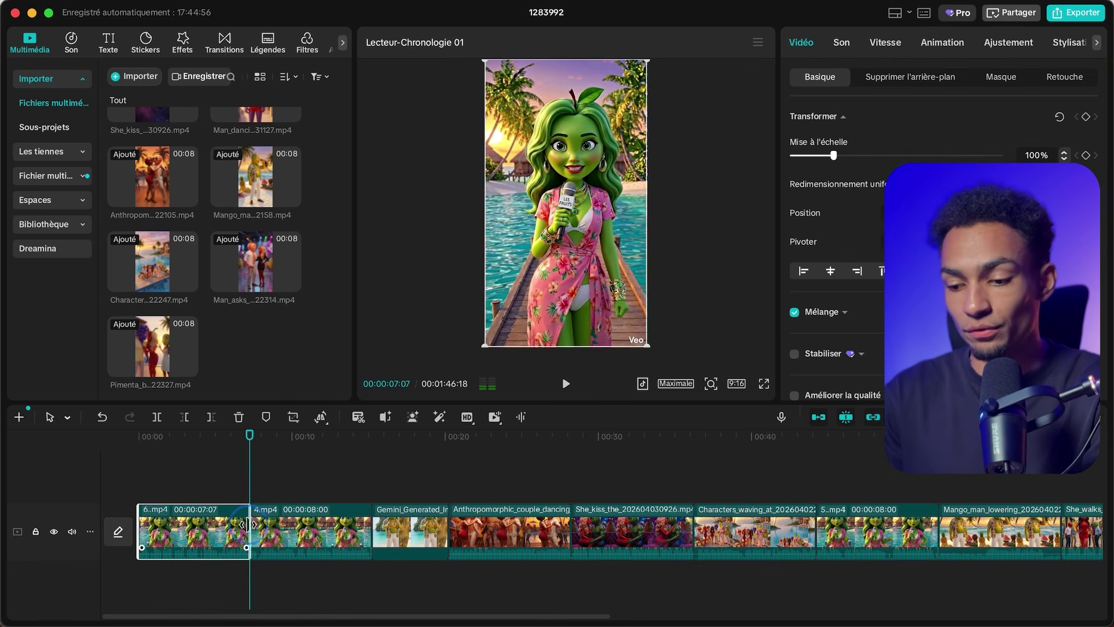
left_click(348, 489)
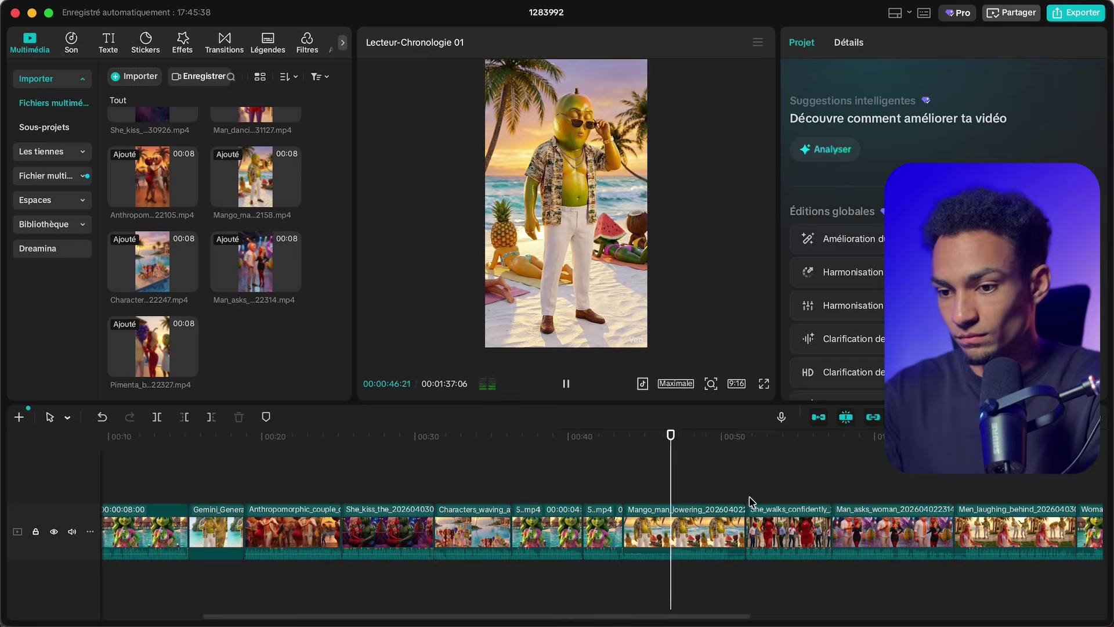
left_click(751, 519)
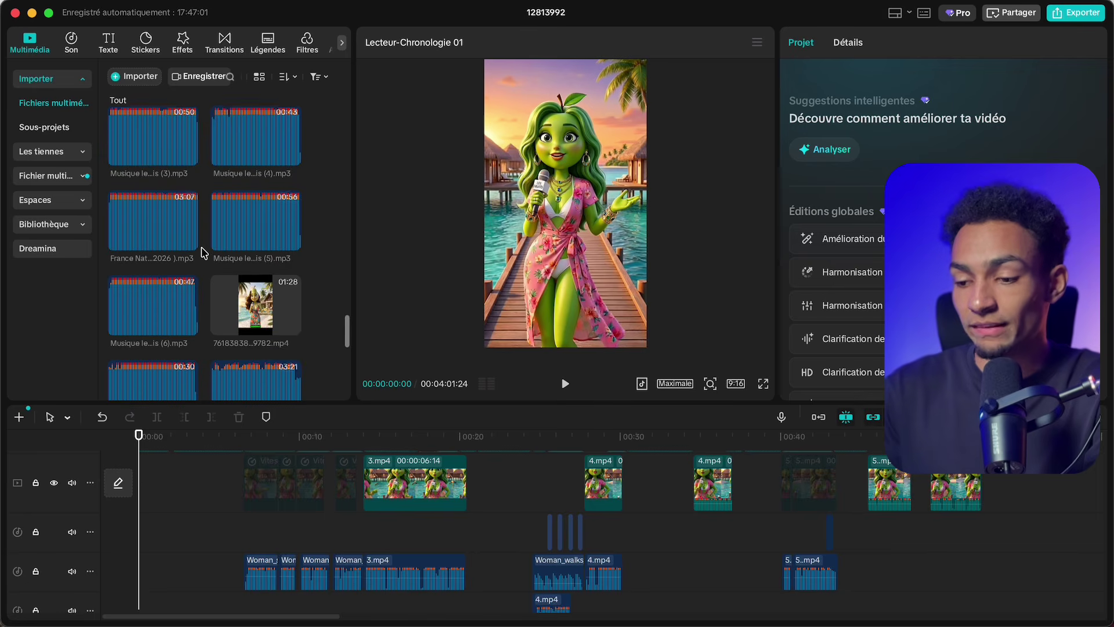
Step: Add the second "Son inspir" music track at the timeline's start and lower the Violon house.mp3 volume to -21.7 dB
scroll(203, 251, "down", 10)
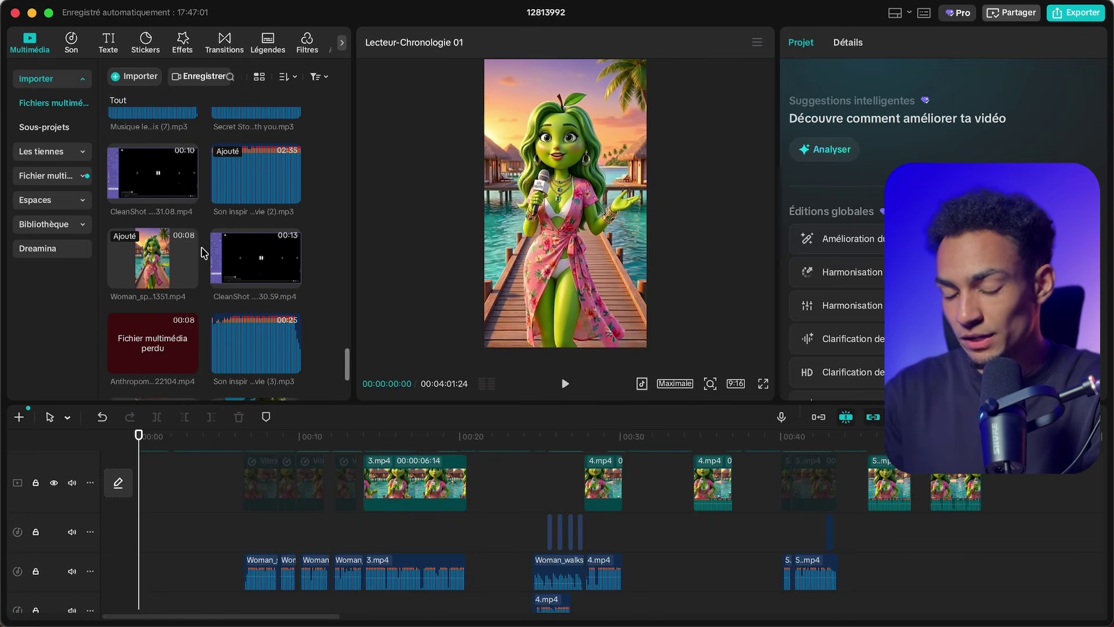
left_click_drag(286, 181, 139, 560)
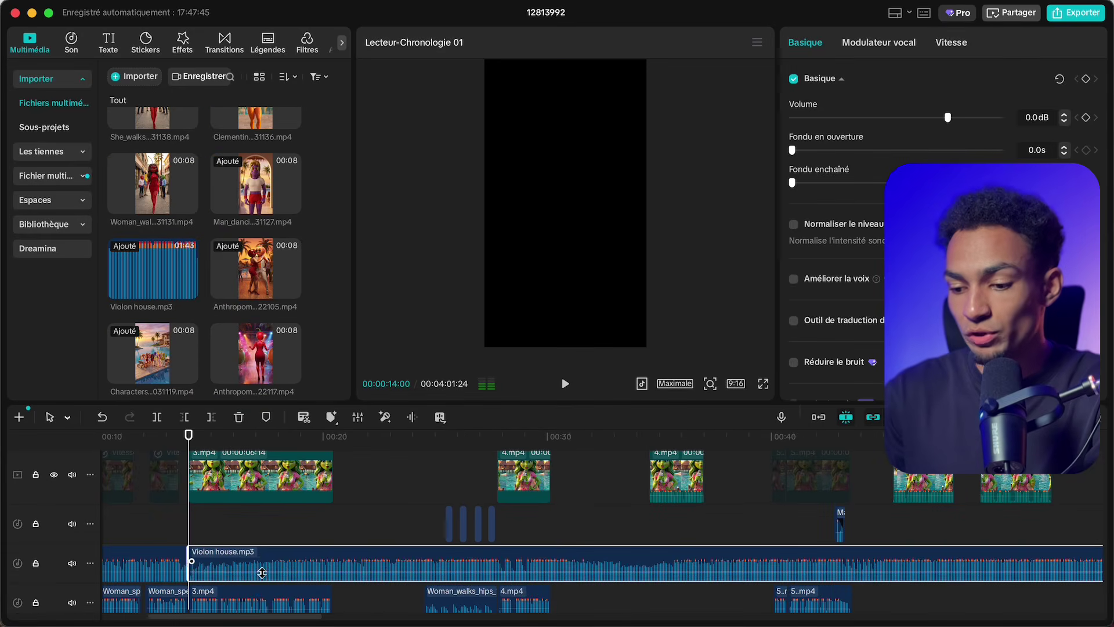
left_click_drag(261, 557, 261, 580)
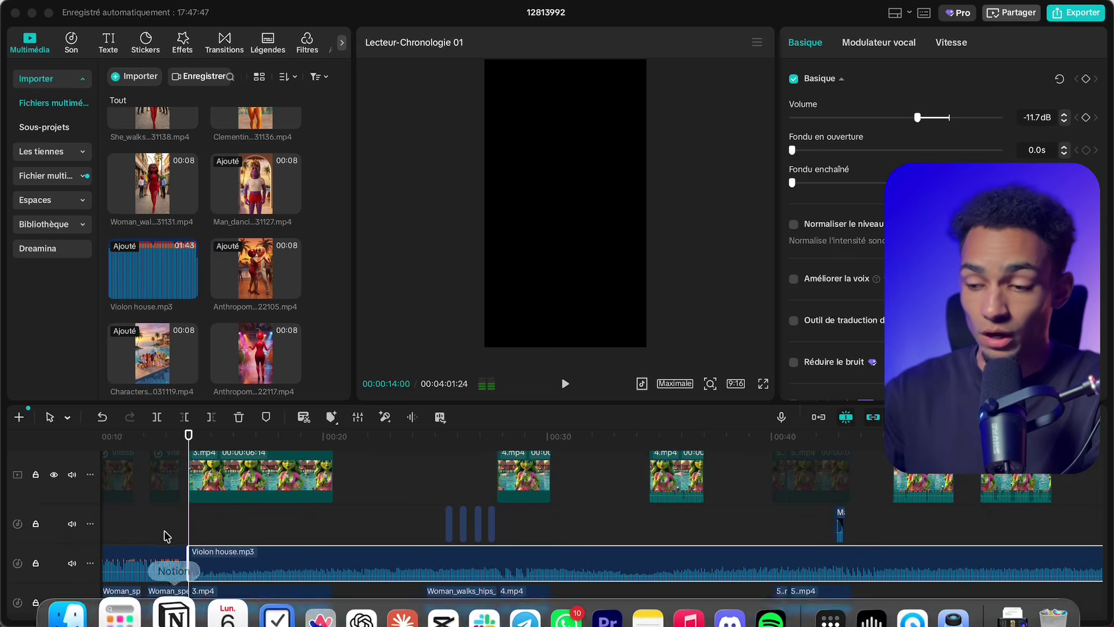
left_click(193, 525)
key("space")
scroll(255, 551, "down", 1)
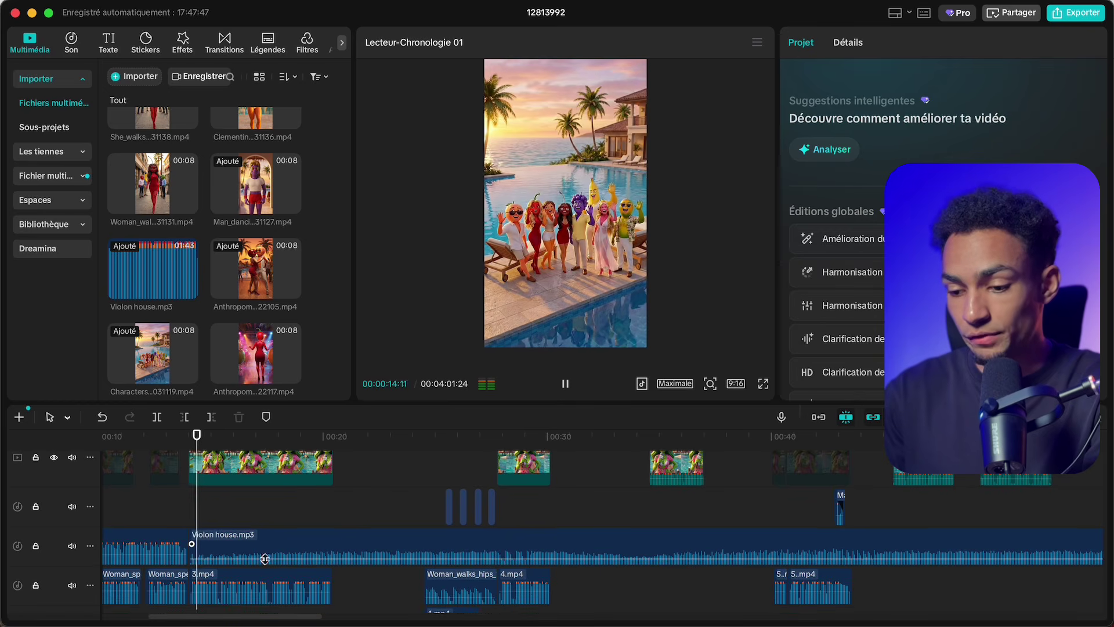
left_click_drag(284, 558, 326, 558)
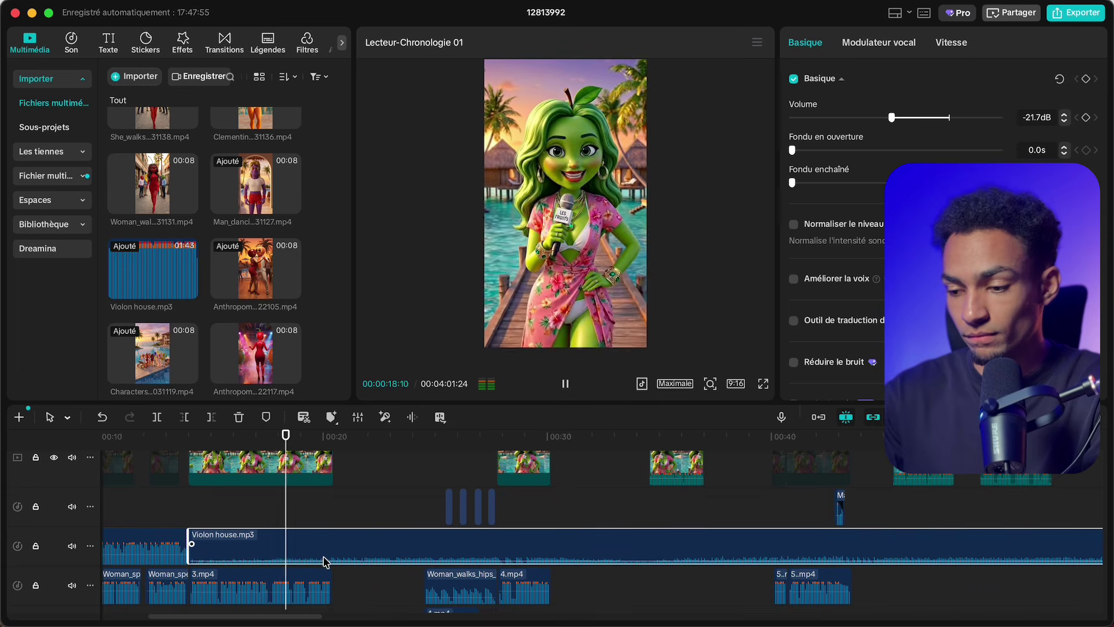
Step: Add the Fuego Hasta Mañana music track after Violon house.mp3, near 00:00:27:21 on the timeline
scroll(378, 521, "up", 1)
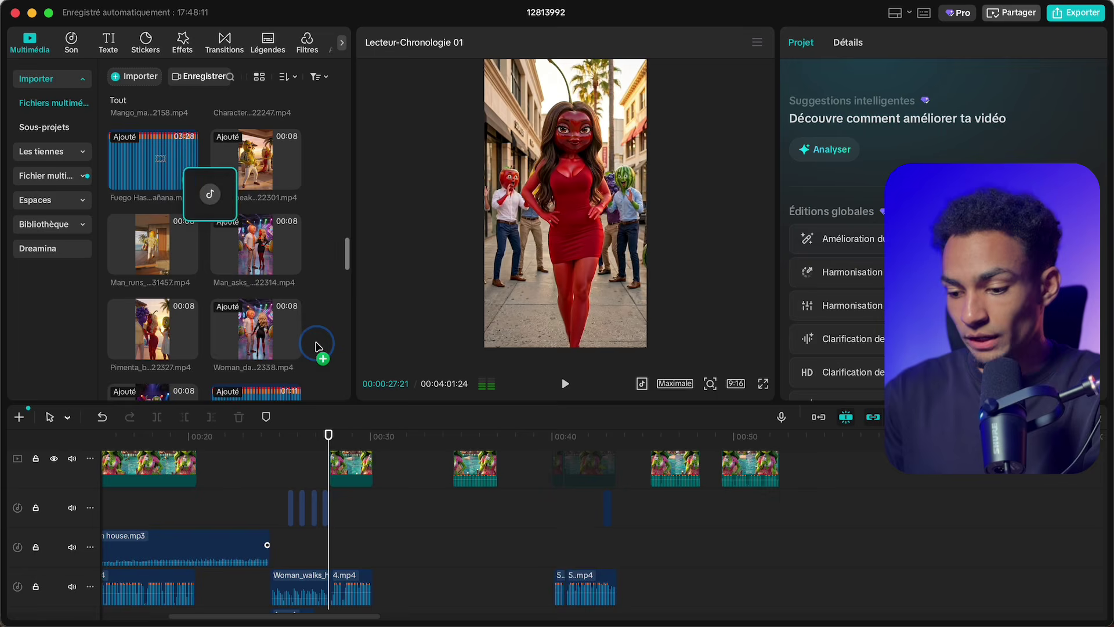
left_click_drag(315, 343, 351, 541)
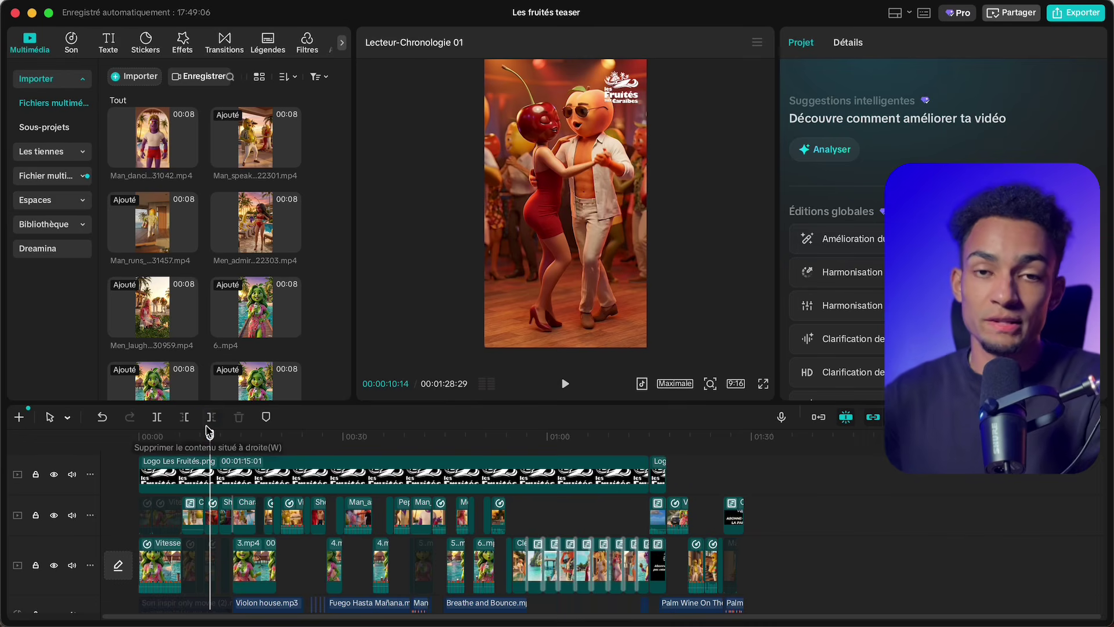
Step: Generate automatic captions for the Les fruités teaser with Français as source language and no bilingual captions
left_click(108, 46)
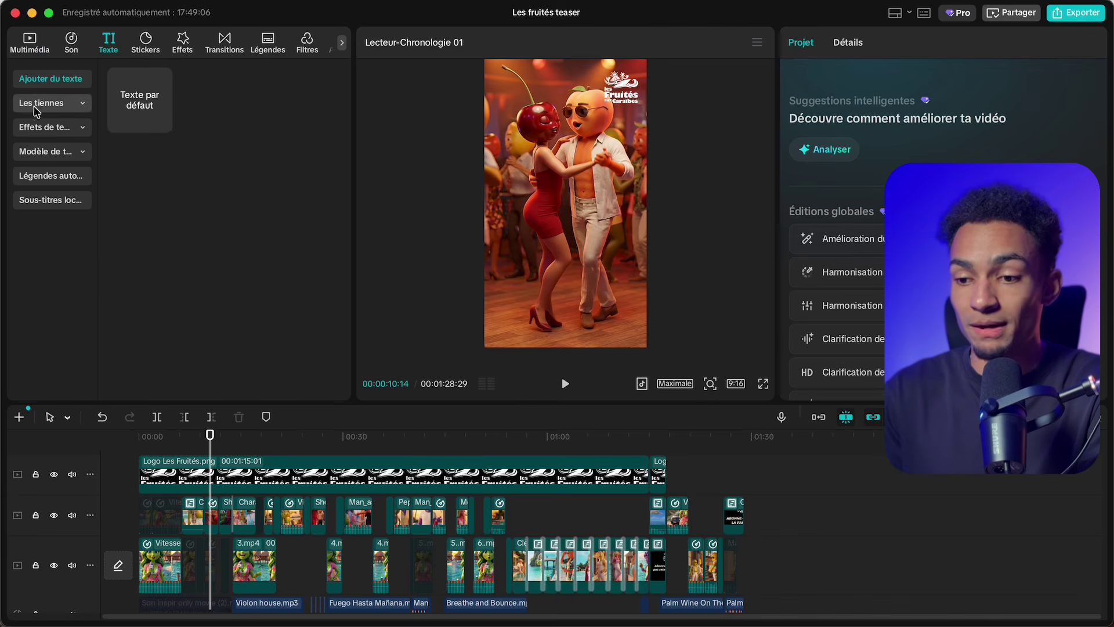
left_click(61, 179)
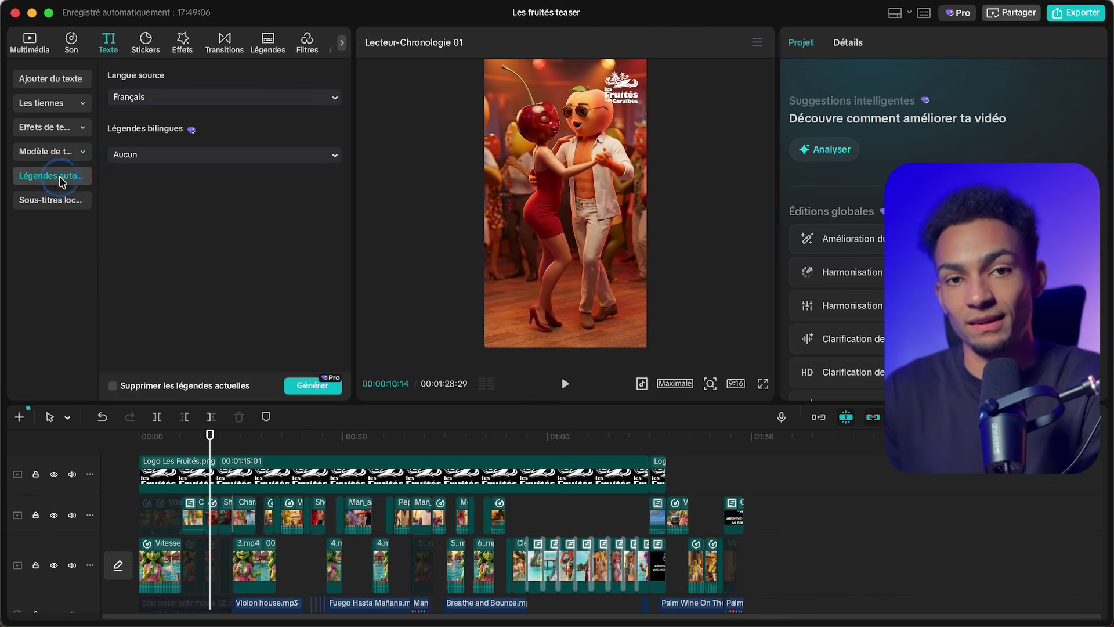
left_click(313, 385)
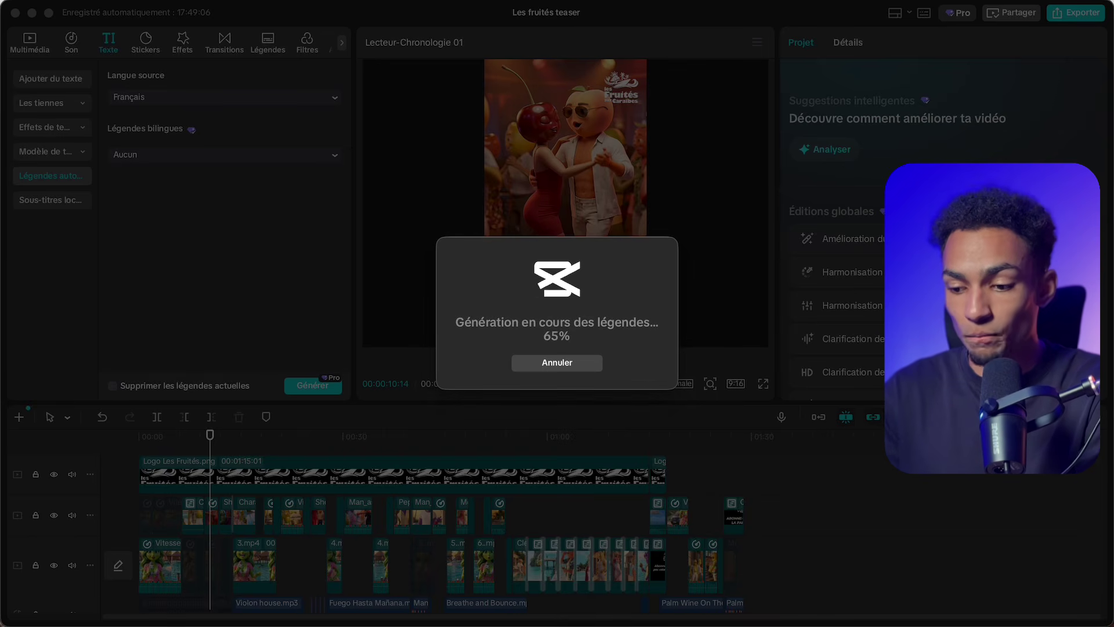
Step: Apply the "THE QUICK BROWN FOX" text template with yellow highlighted words to all main captions of the teaser
left_click(293, 460)
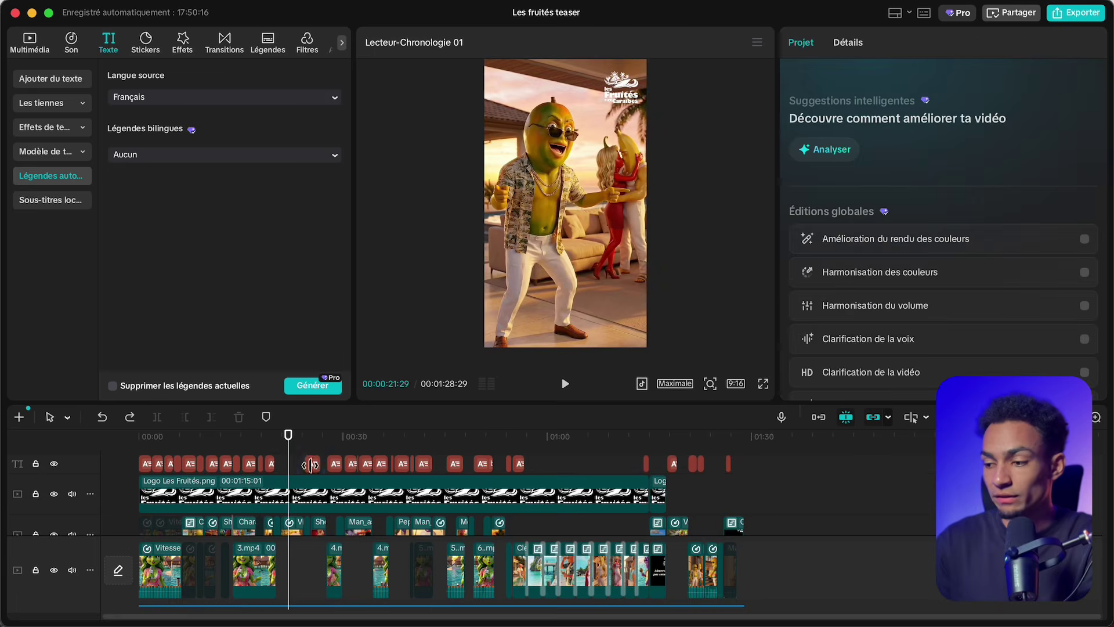
left_click(311, 464)
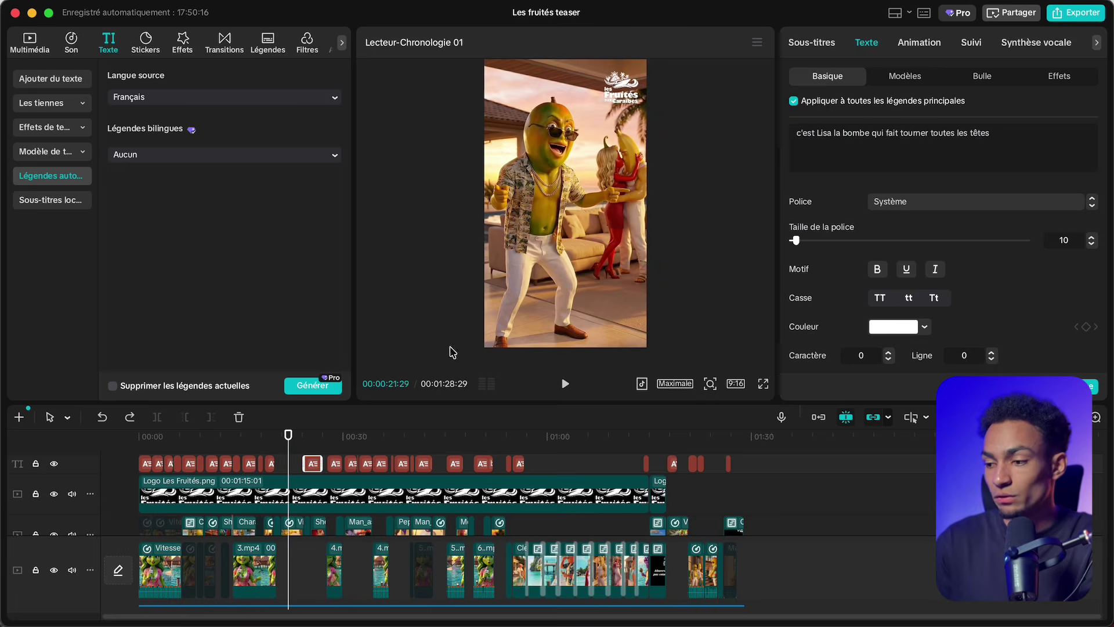
left_click(913, 81)
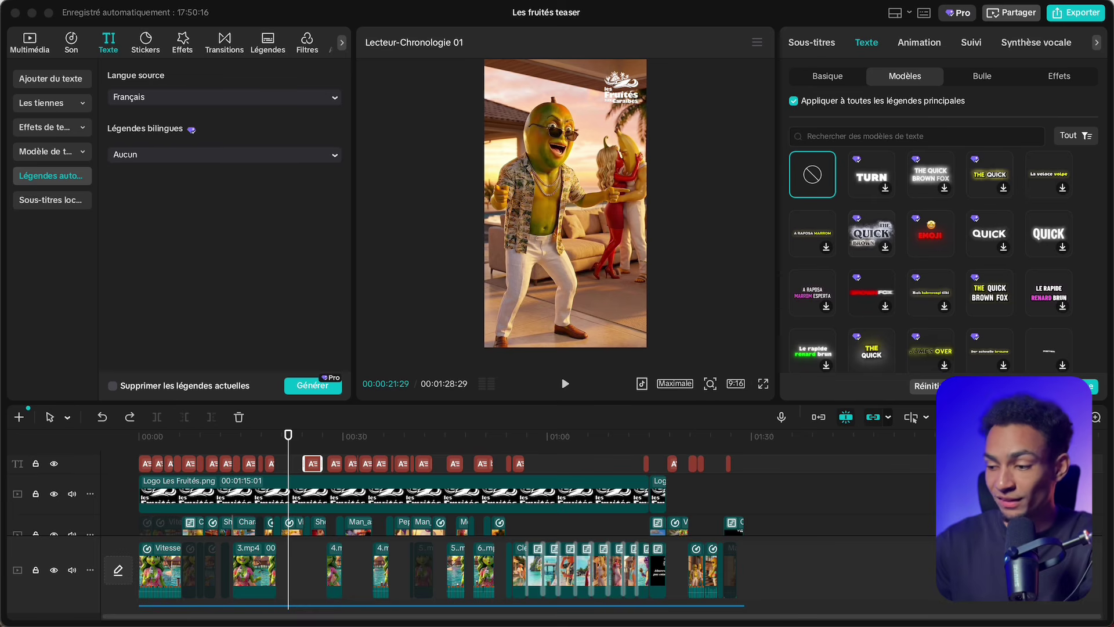
scroll(947, 256, "down", 5)
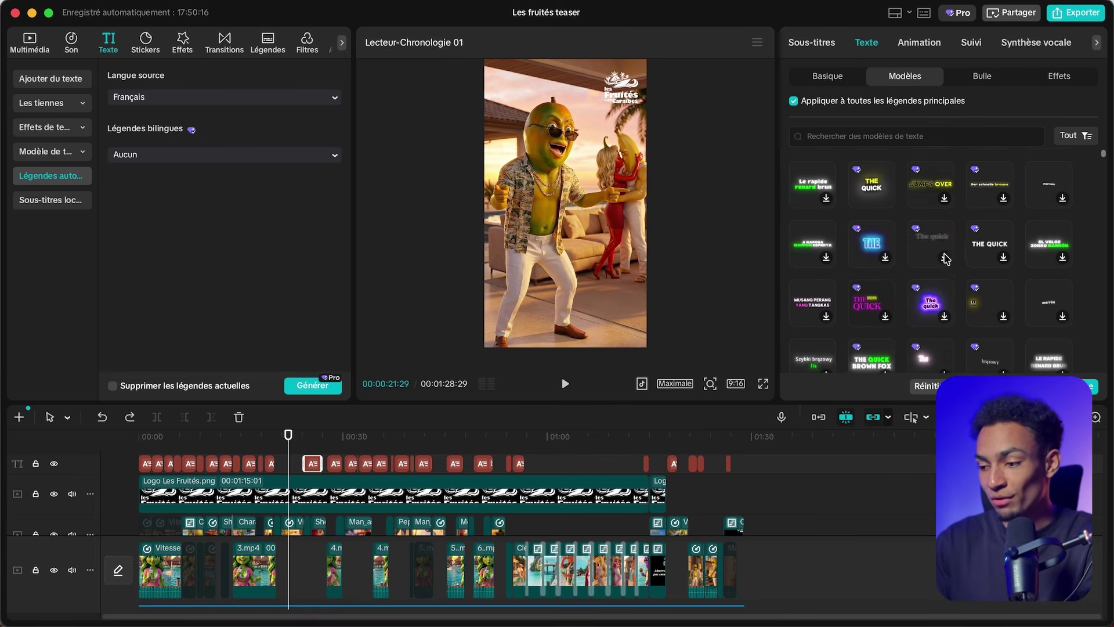
scroll(947, 267, "down", 5)
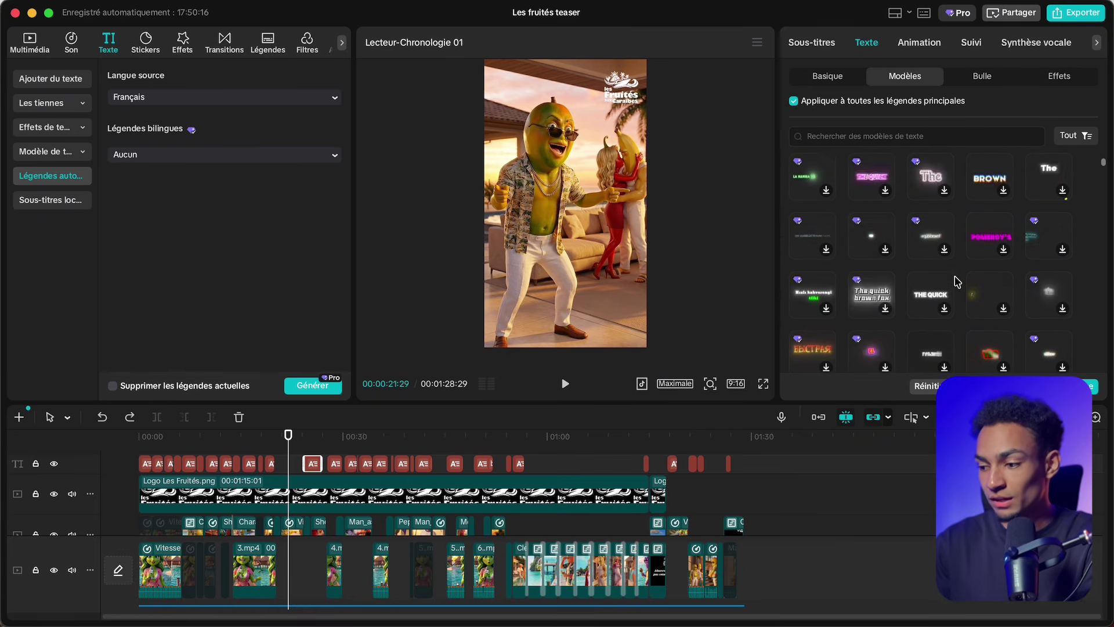
scroll(957, 282, "up", 10)
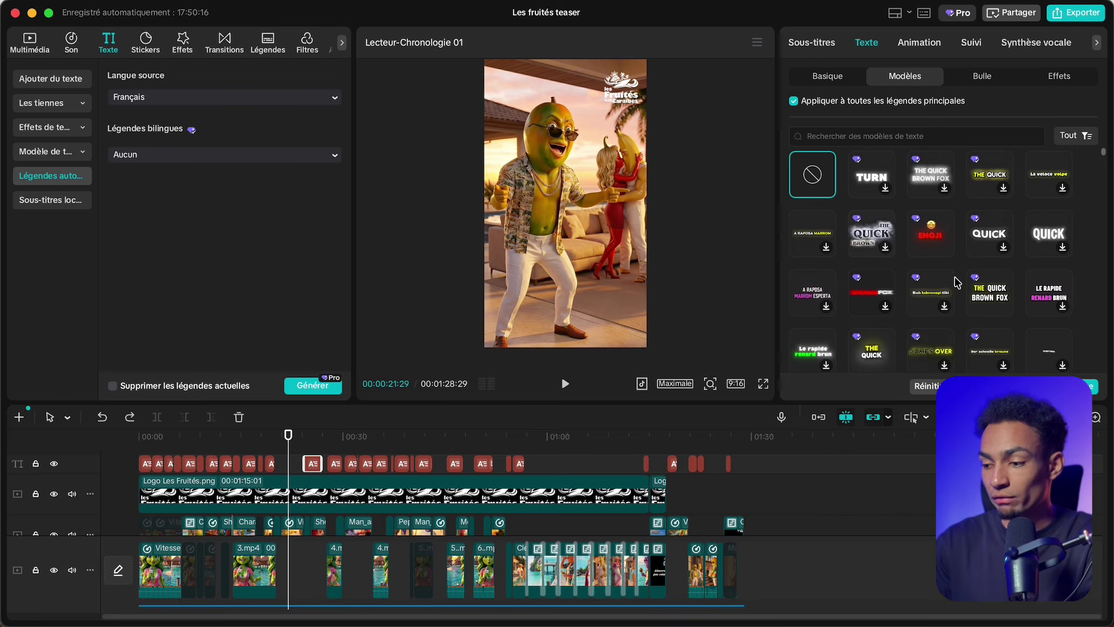
left_click(988, 296)
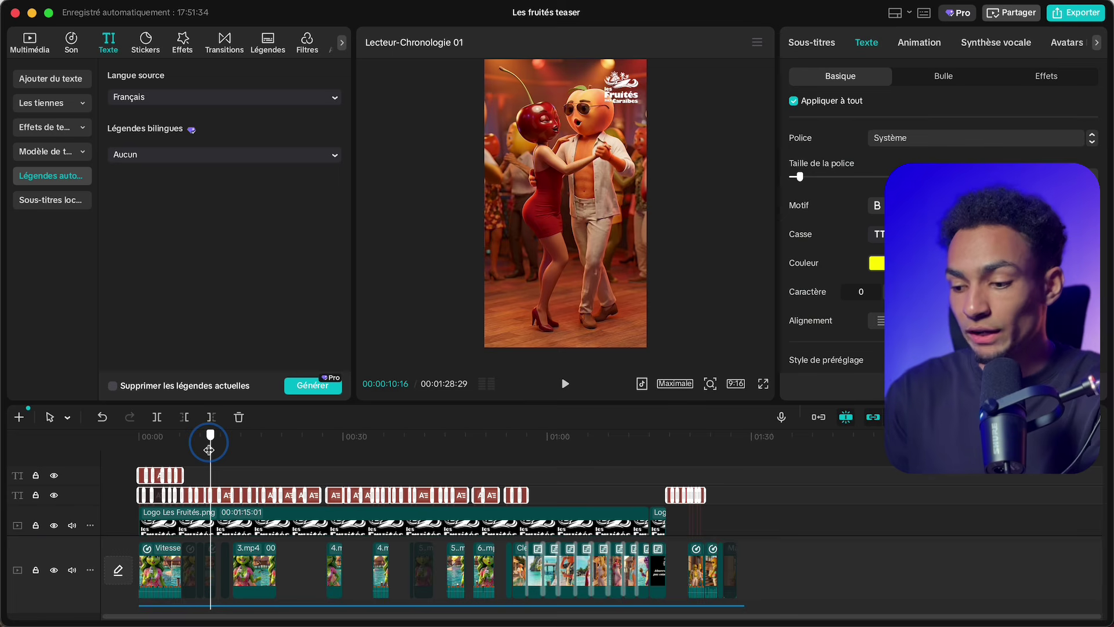
Step: Check the aspect ratio options, keeping 9:16, and open the export of the Les fruités teaser
left_click(732, 384)
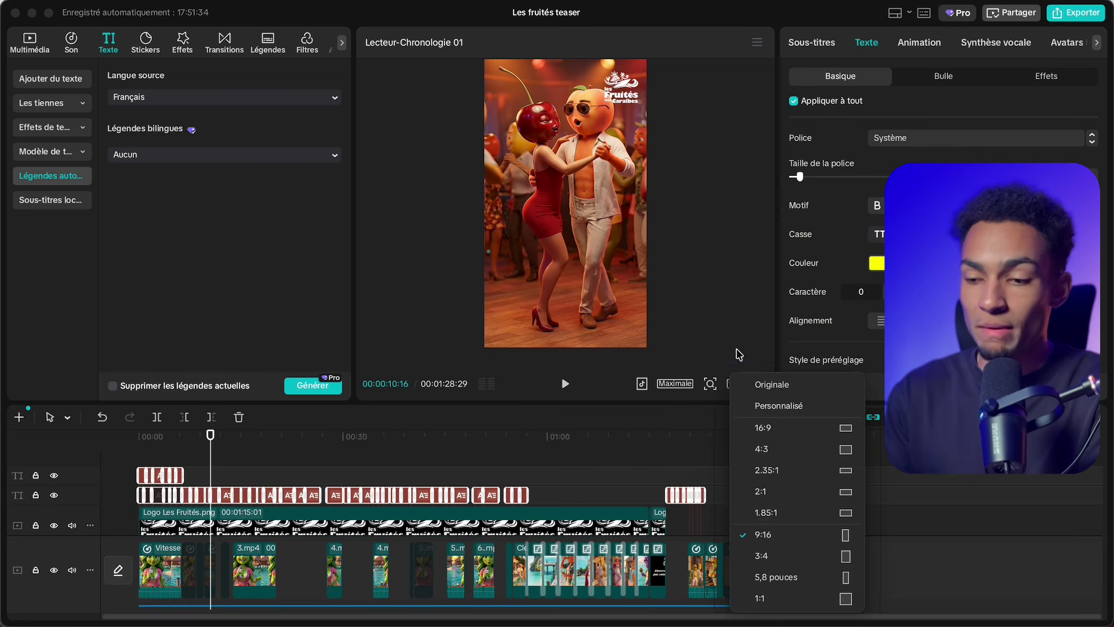
left_click(1085, 14)
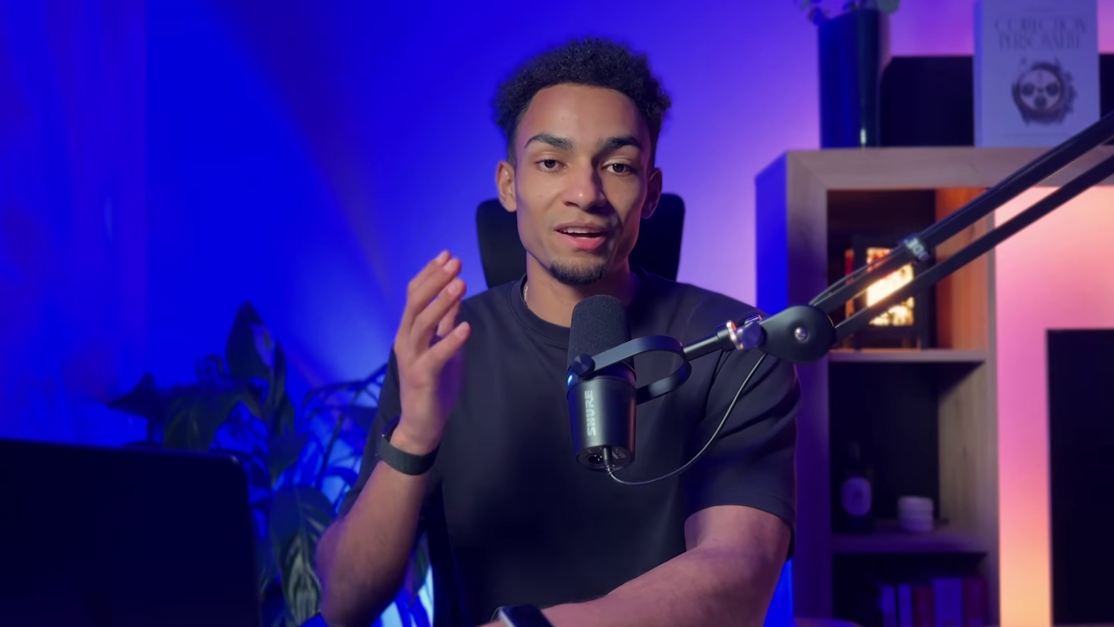
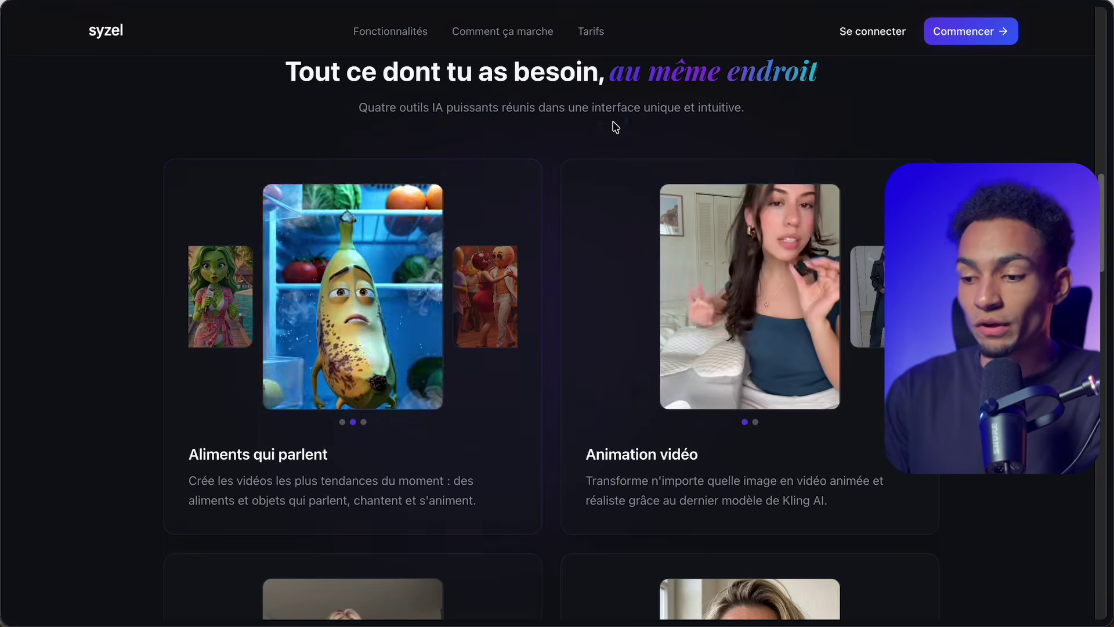
Step: Review the Starter, Creator and Pro subscription plans on the Syzel website
scroll(615, 127, "up", 10)
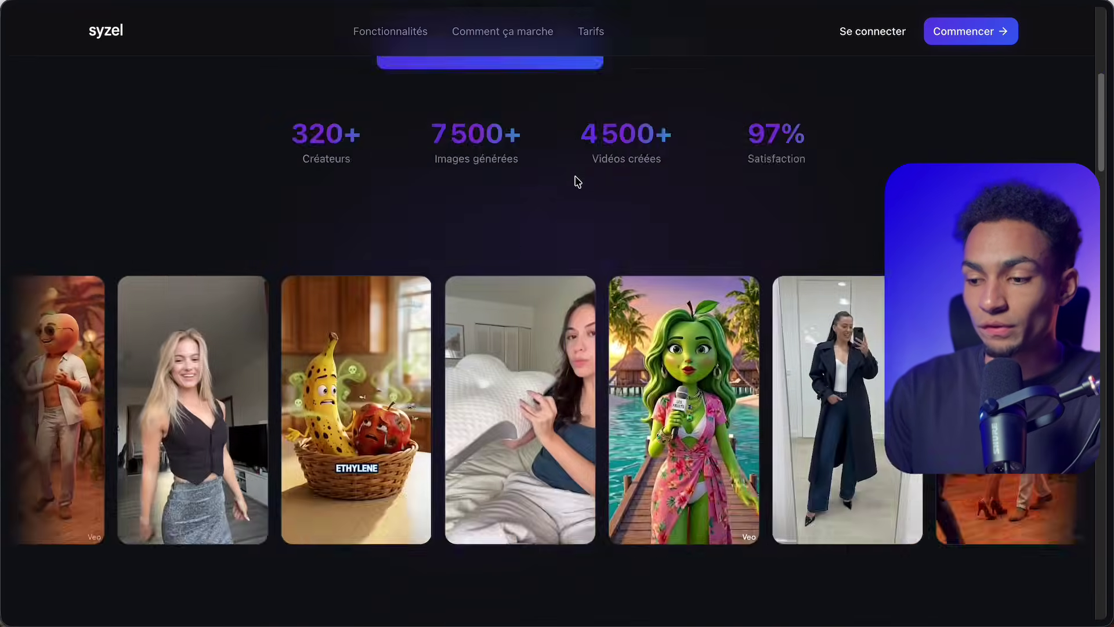
left_click(591, 32)
scroll(638, 139, "up", 2)
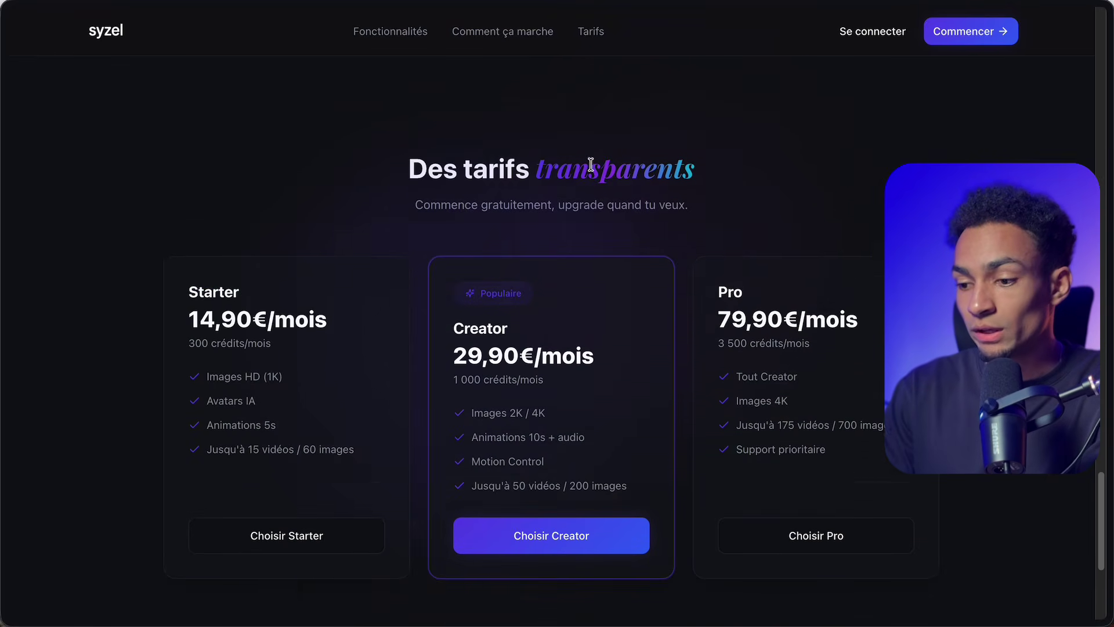
left_click_drag(186, 304, 370, 354)
left_click(369, 354)
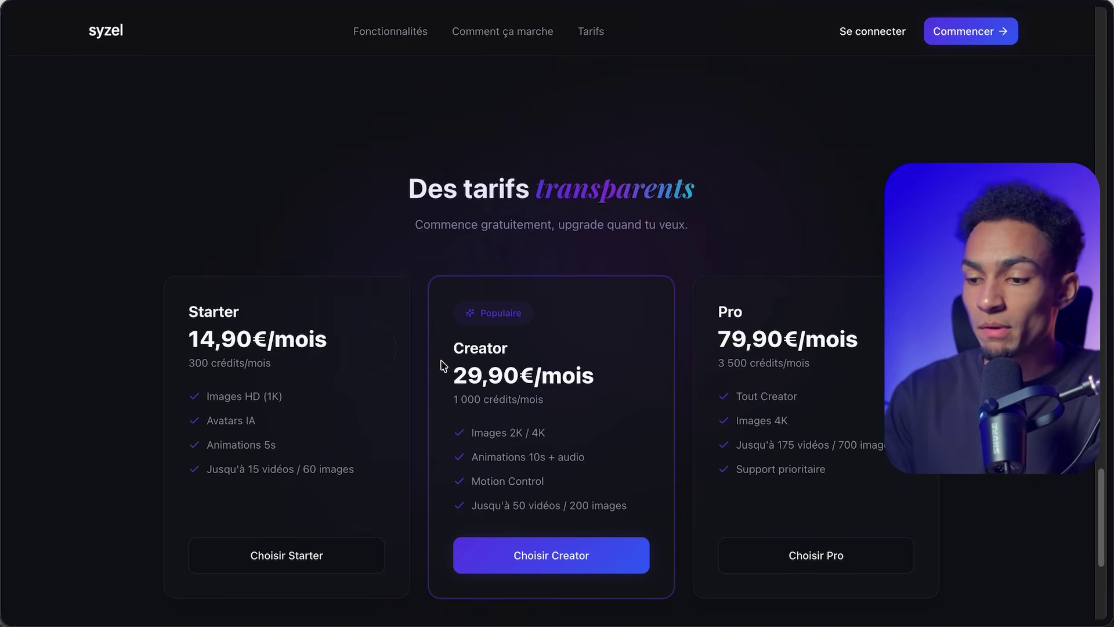
left_click_drag(447, 343, 621, 381)
left_click(592, 340)
scroll(583, 248, "down", 2)
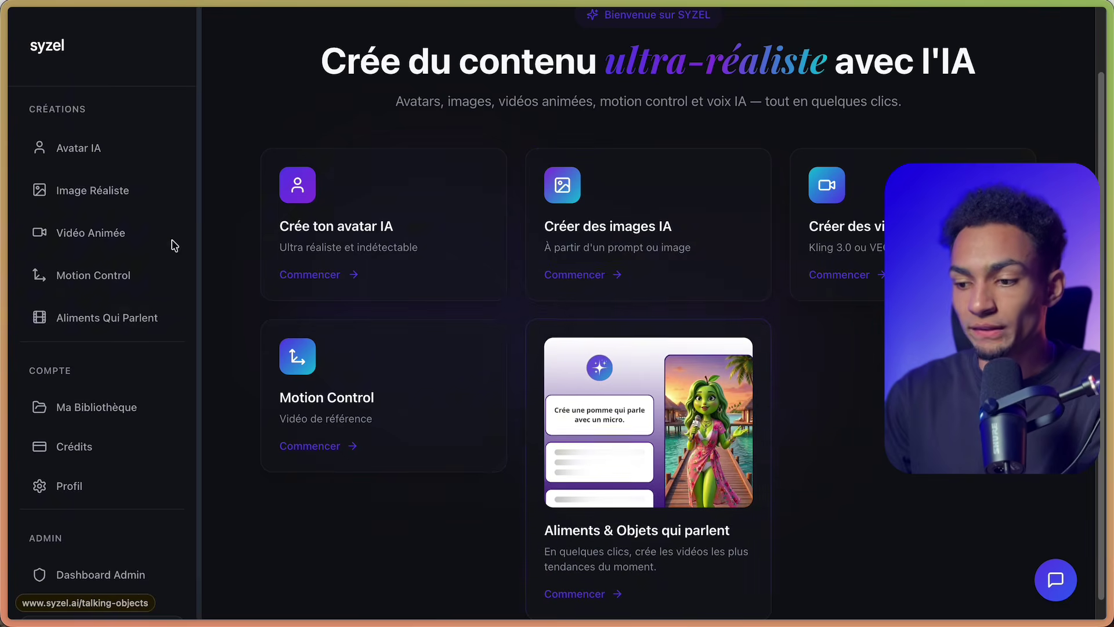
Step: Open Syzel's Aliments Qui Parlent generator and set the character type to Fruit
left_click(119, 325)
scroll(638, 181, "down", 1)
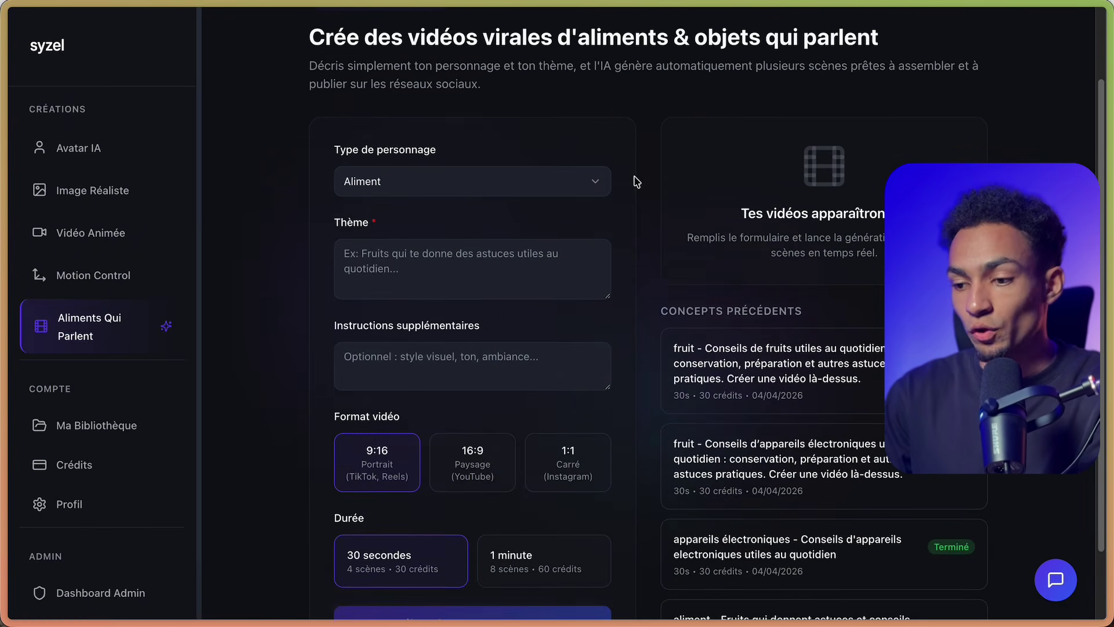
left_click(514, 186)
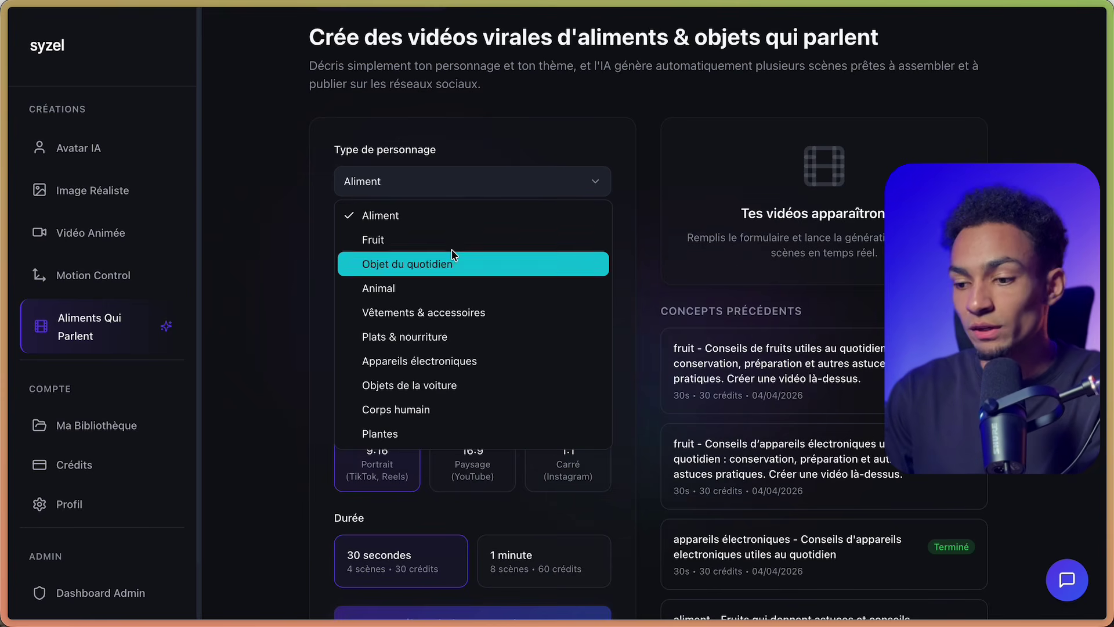
left_click(430, 215)
left_click(413, 182)
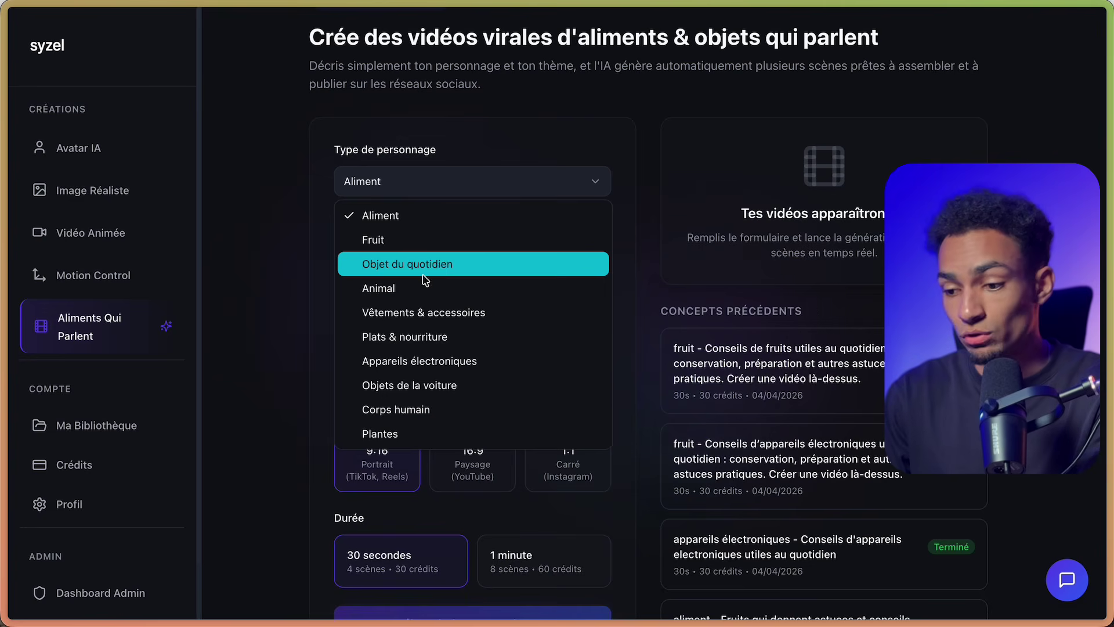
left_click(476, 212)
left_click(462, 179)
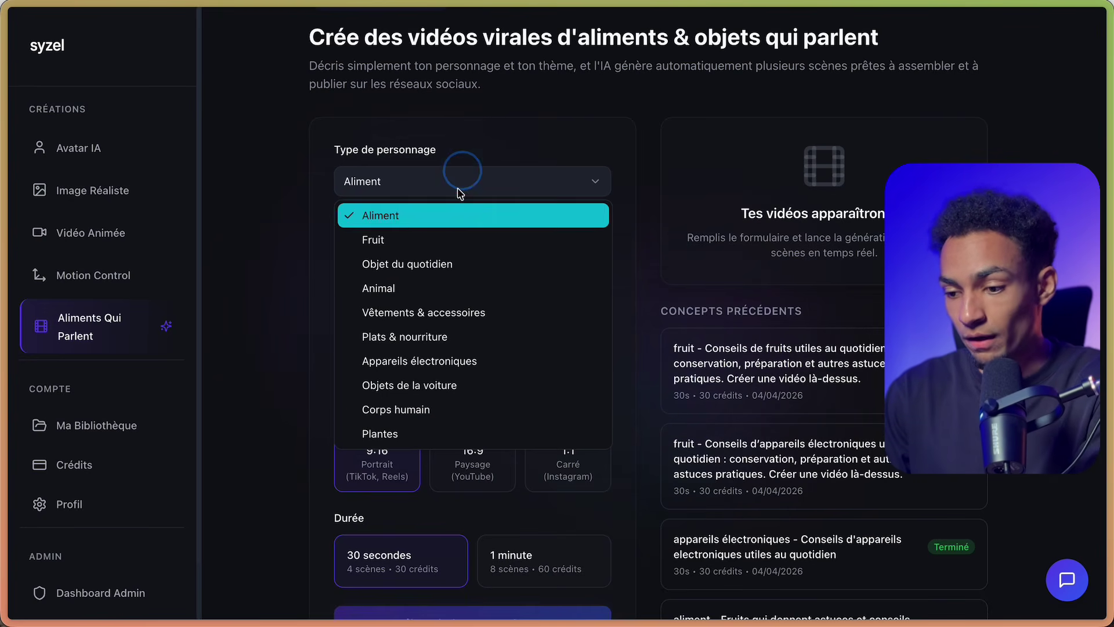
left_click(459, 245)
scroll(457, 201, "down", 1)
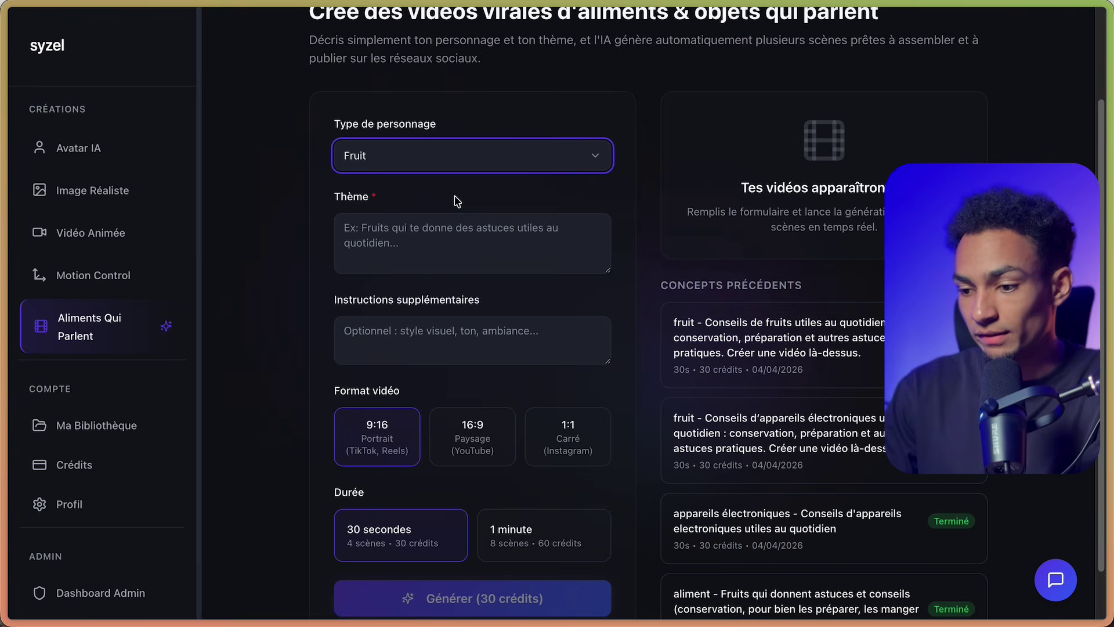
Step: Write a French theme requesting a video of fruits giving useful, little-known everyday tips that teach the viewer something
left_click(449, 235)
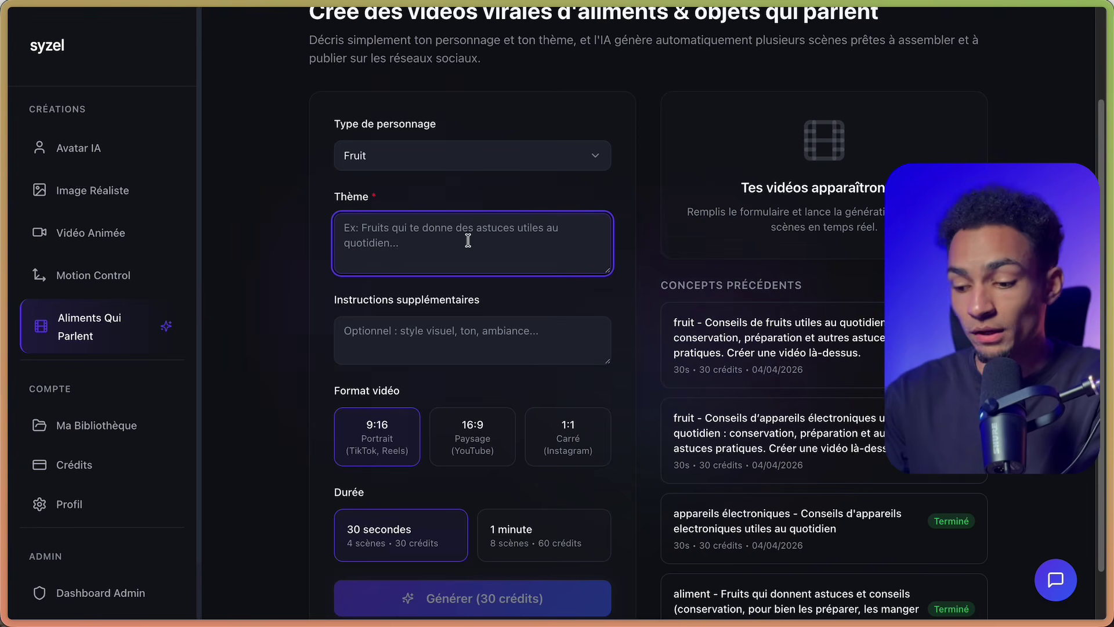
type("Cr")
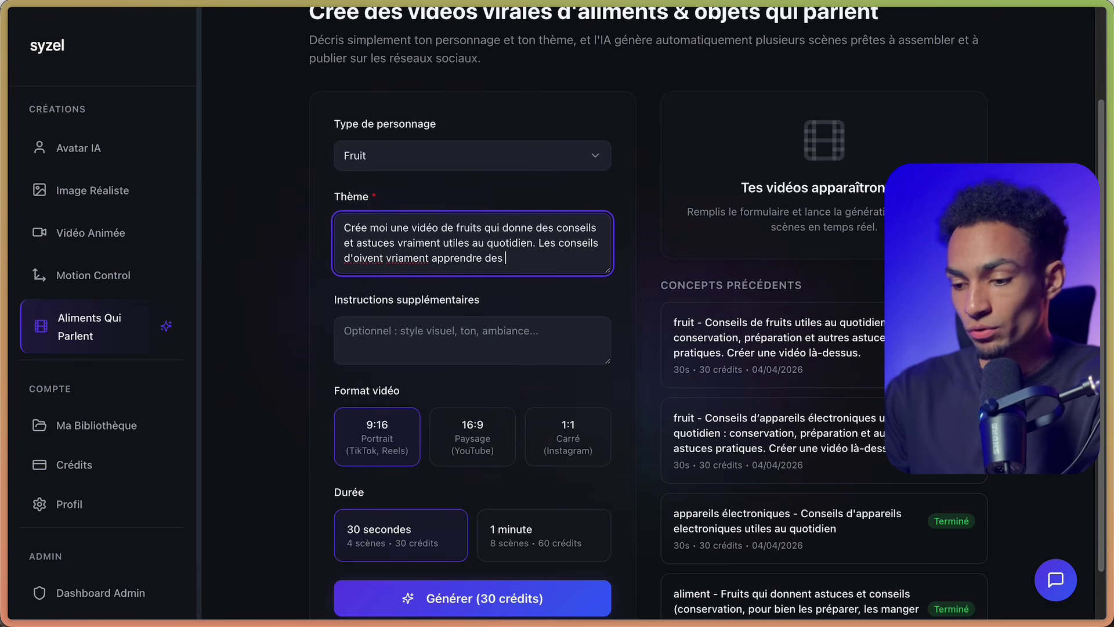
type("choses à l'utilisateur et à la personne qui va voir la vidéo. Essaye de donner des con")
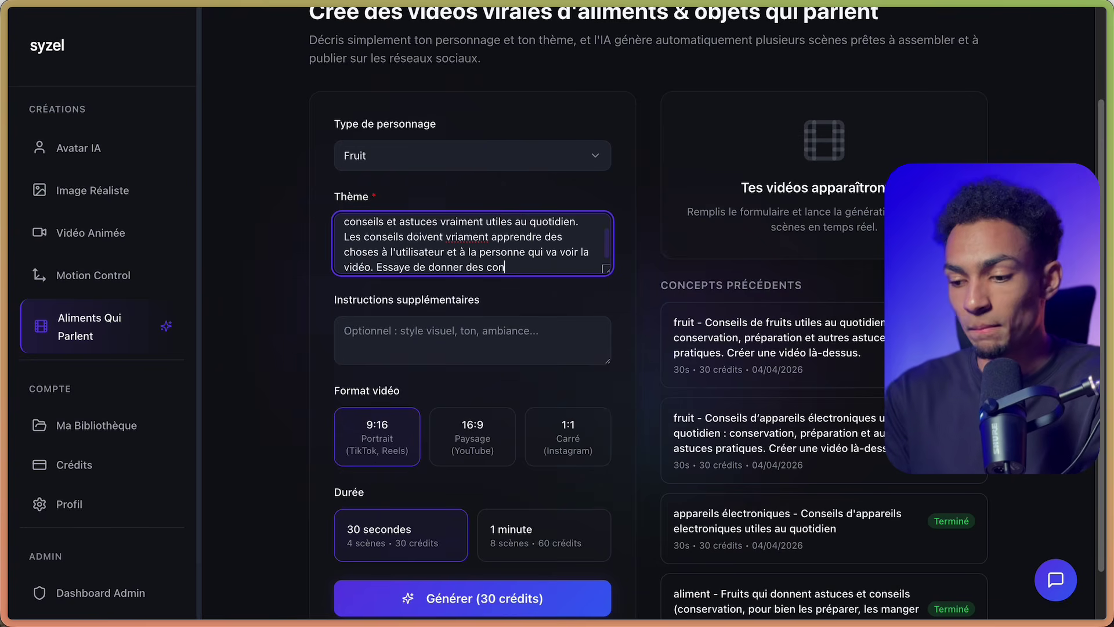
type("seils pas trop connues.")
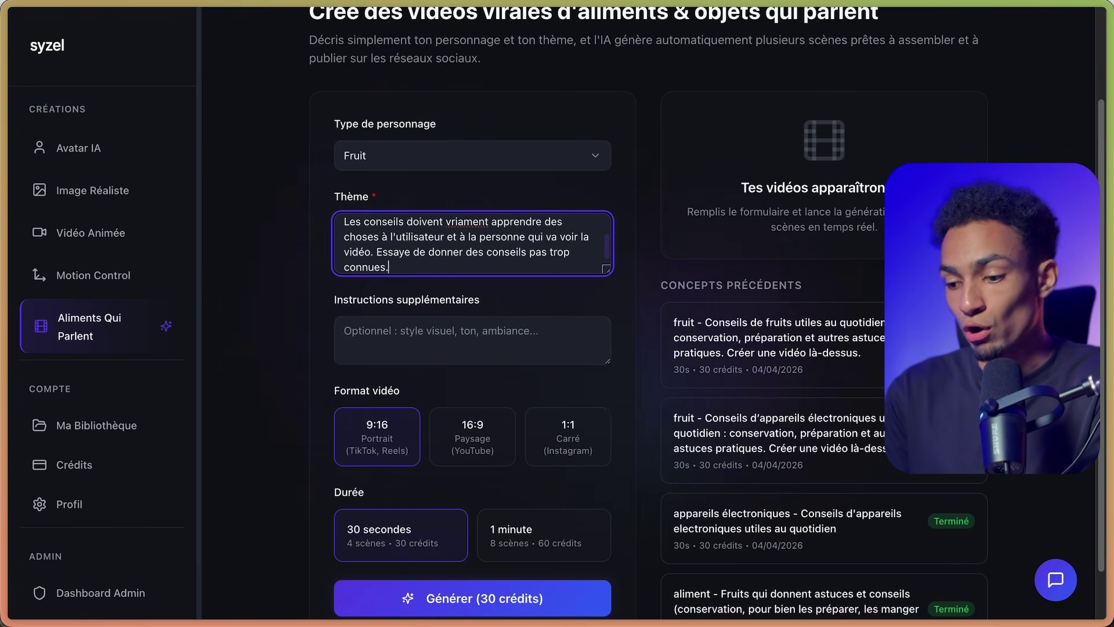
scroll(395, 266, "down", 1)
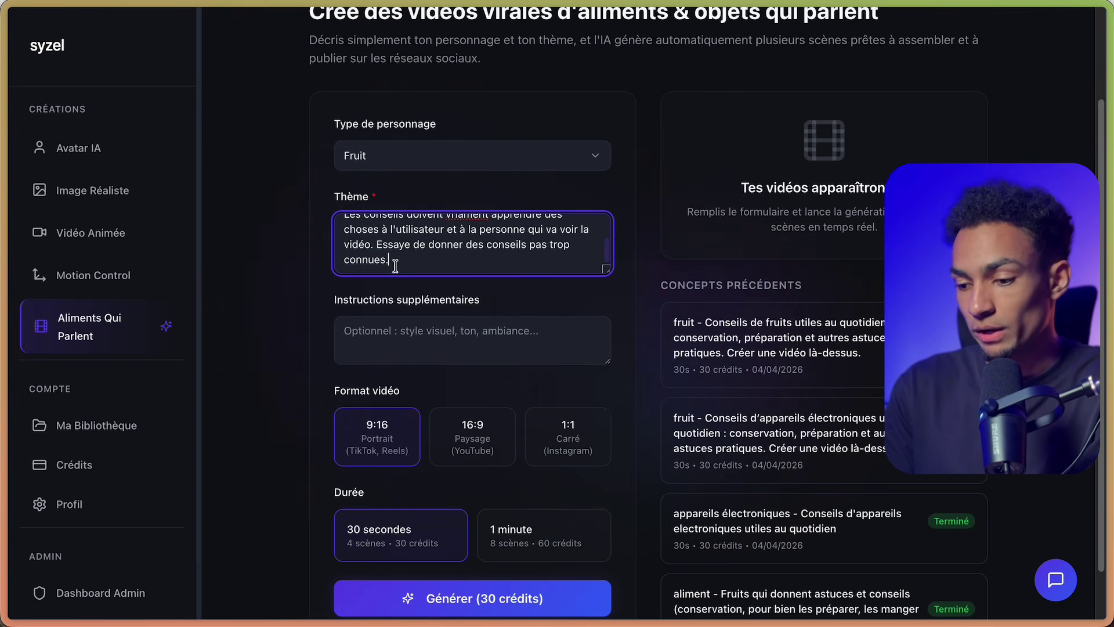
Step: Choose the 9:16 Portrait video format and set the duration to 1 minute
scroll(395, 266, "down", 2)
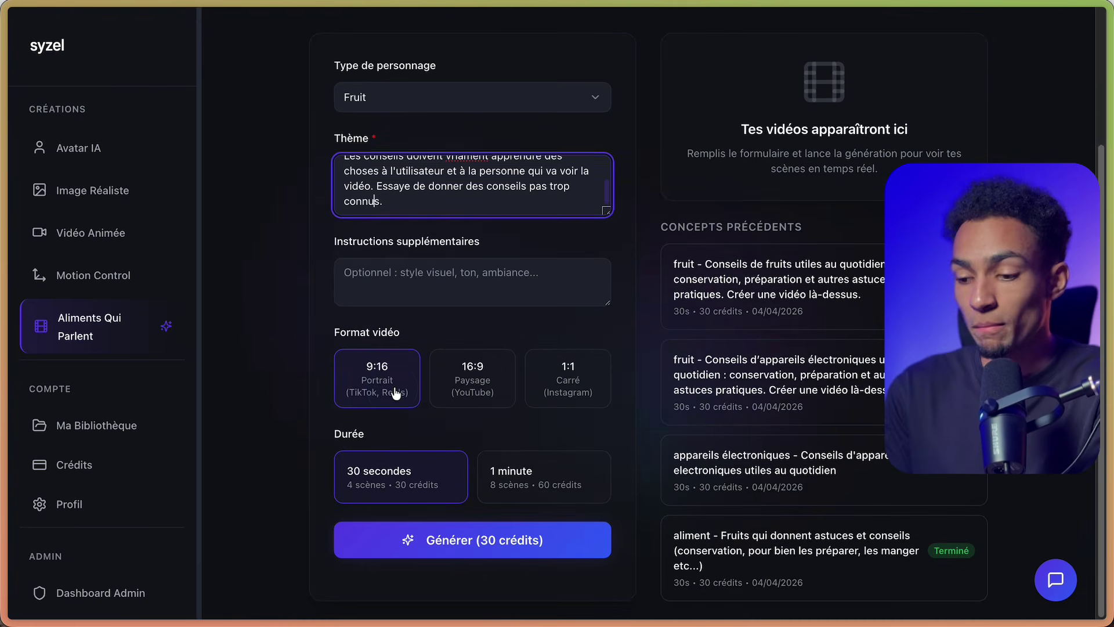
left_click(396, 388)
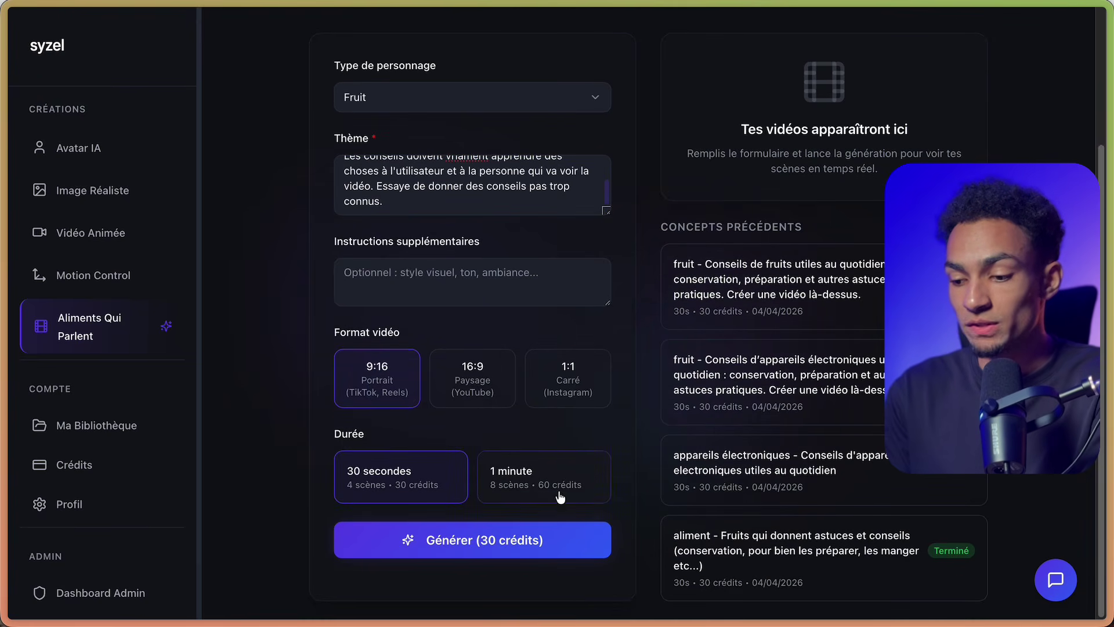
left_click(496, 477)
left_click(428, 485)
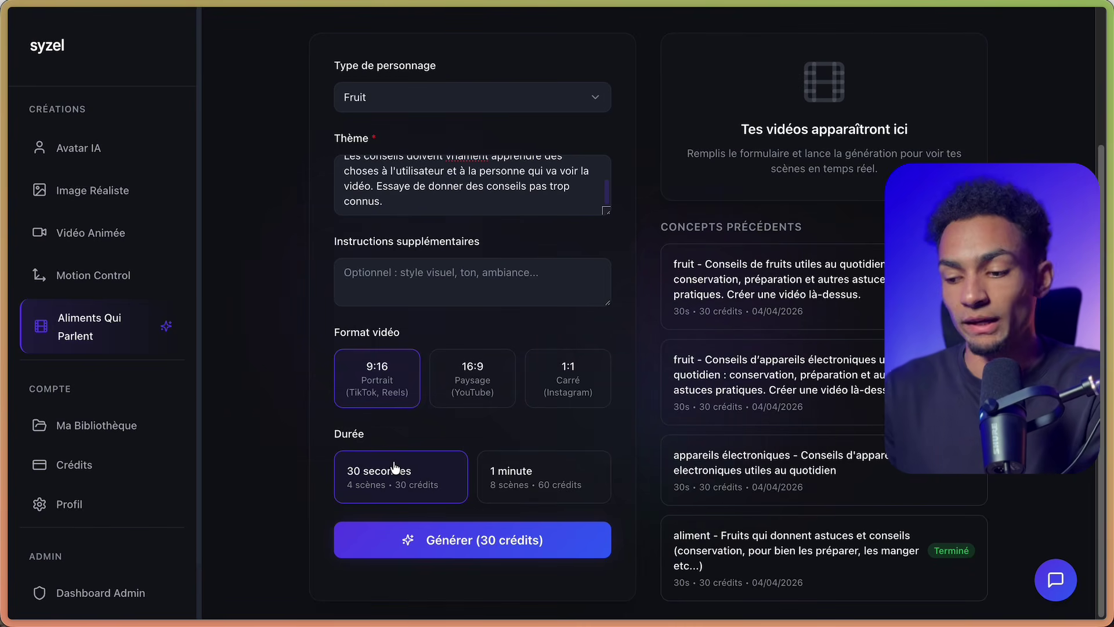
left_click(511, 471)
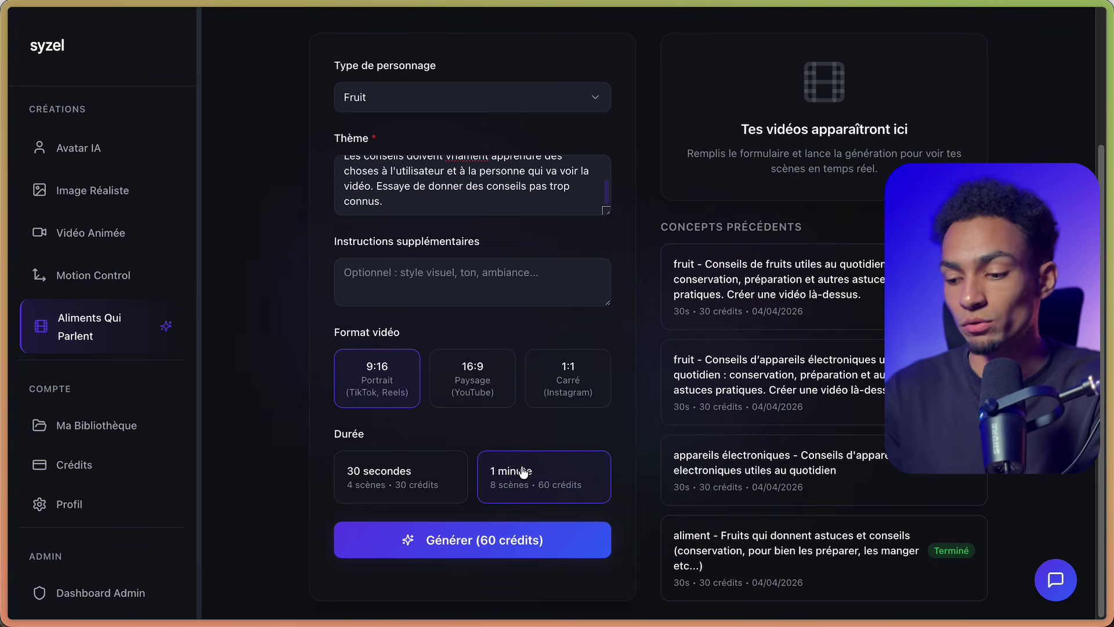
Step: Generate the fruit tips scenes and play the strawberry clip of Scène 1
left_click(509, 538)
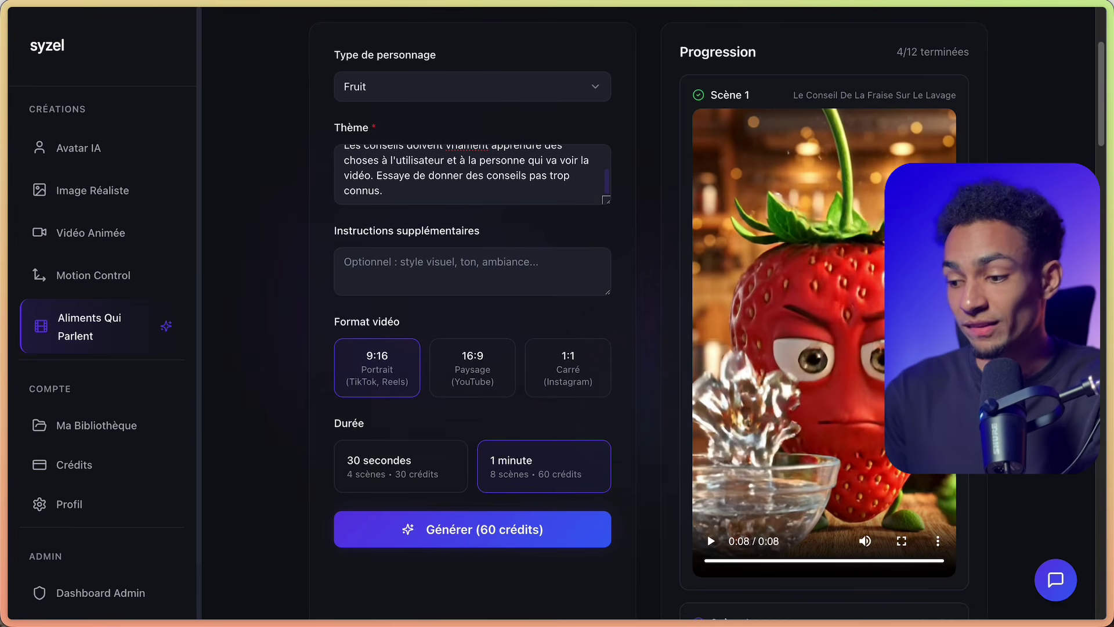
scroll(824, 348, "down", 10)
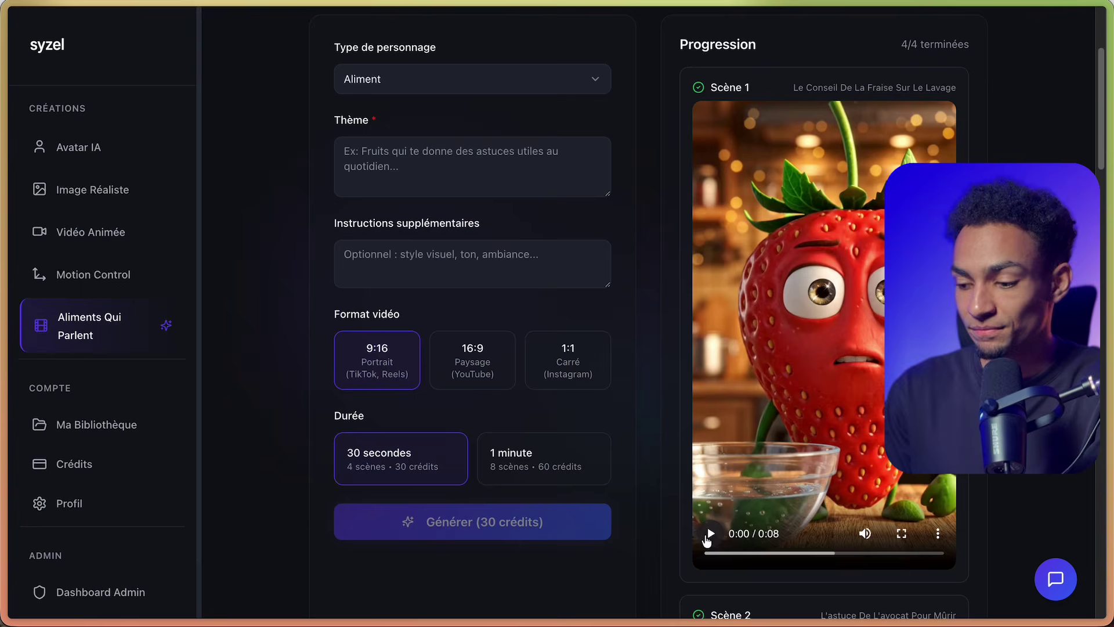
left_click(709, 533)
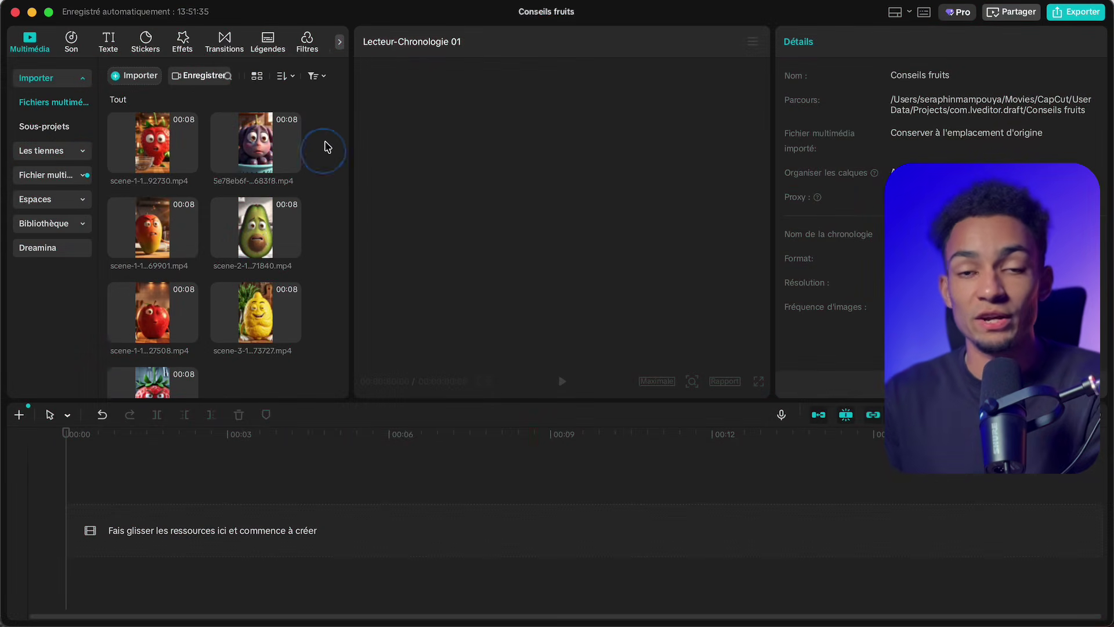
Step: In CapCut's Conseils fruits project, place all seven imported fruit scene clips one after another on the empty timeline
left_click_drag(322, 142, 146, 353)
scroll(266, 377, "down", 2)
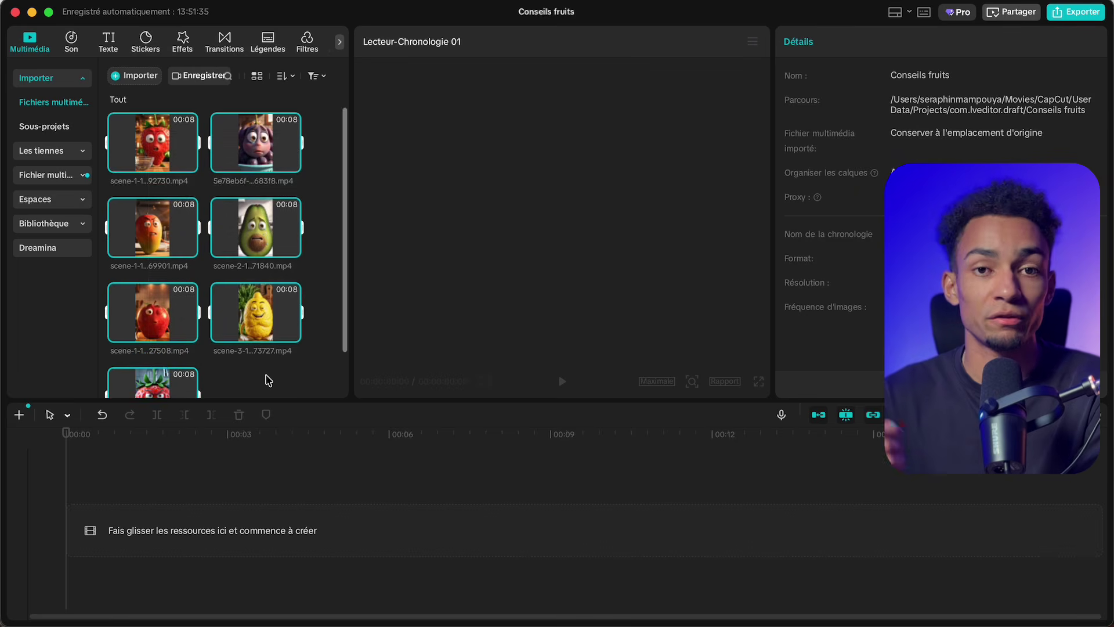
scroll(266, 377, "down", 1)
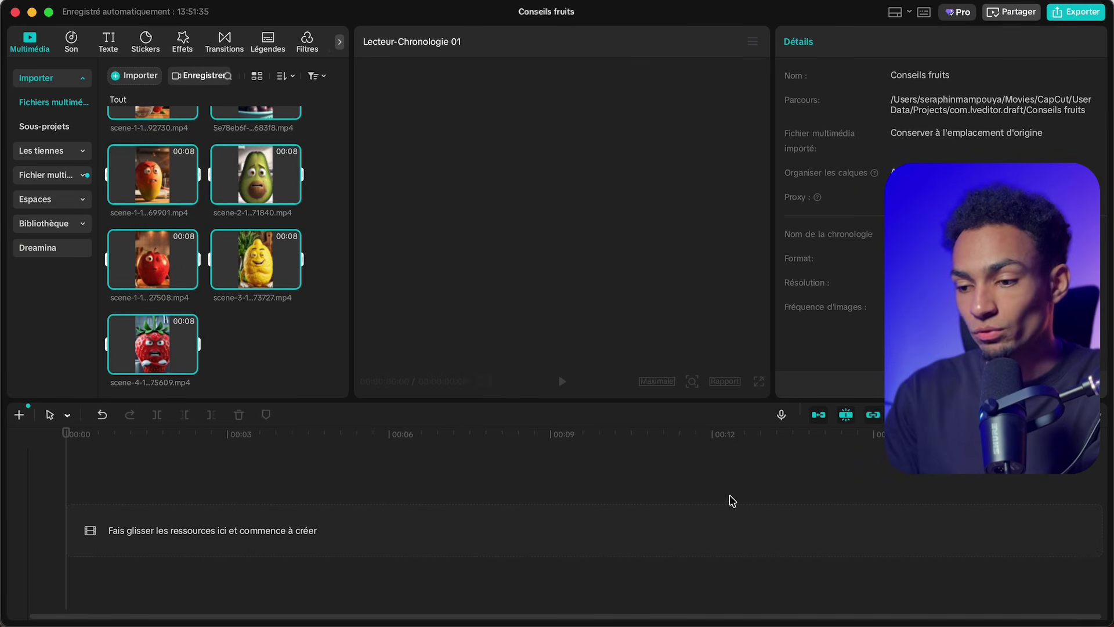
left_click_drag(144, 168, 171, 557)
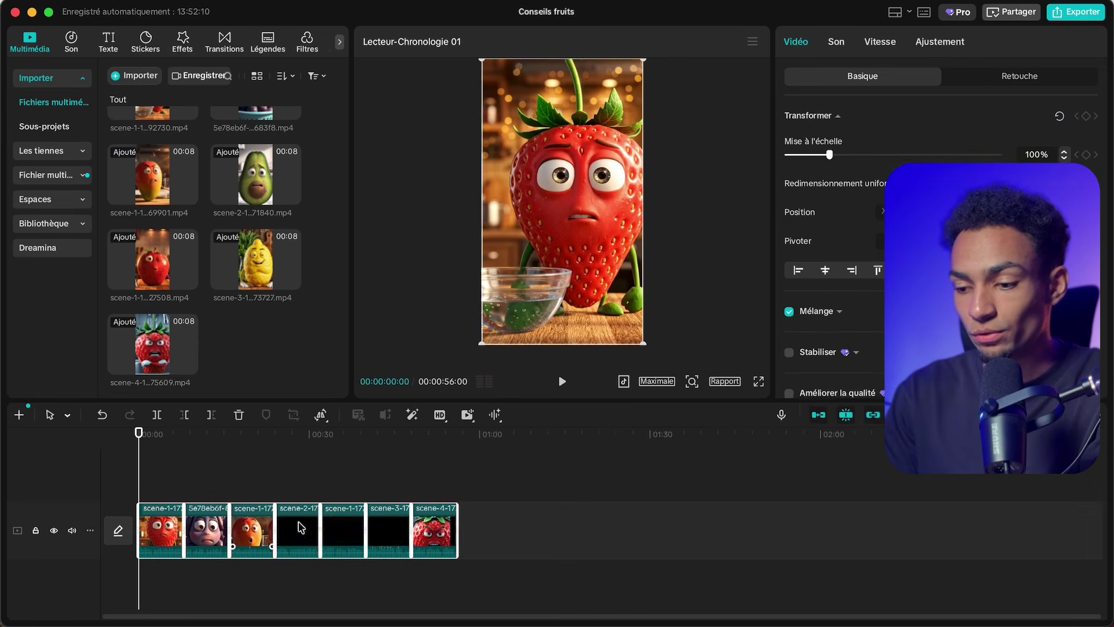
left_click(169, 467)
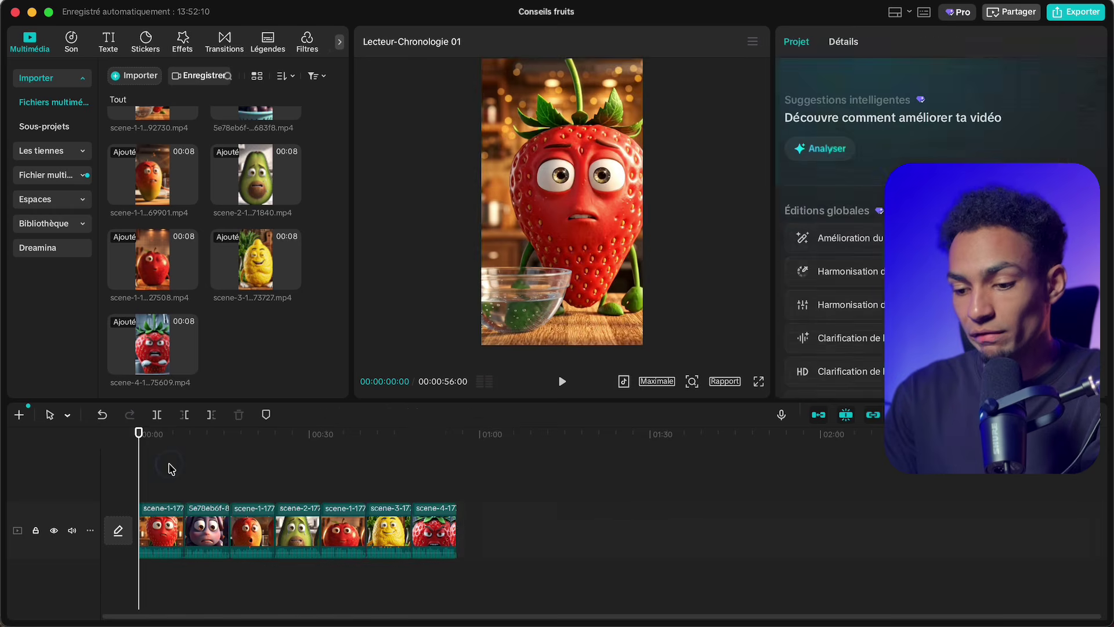
Step: Trim about half a second off the end of the first strawberry clip and of the mango clip, leaving no gaps
scroll(226, 480, "up", 5)
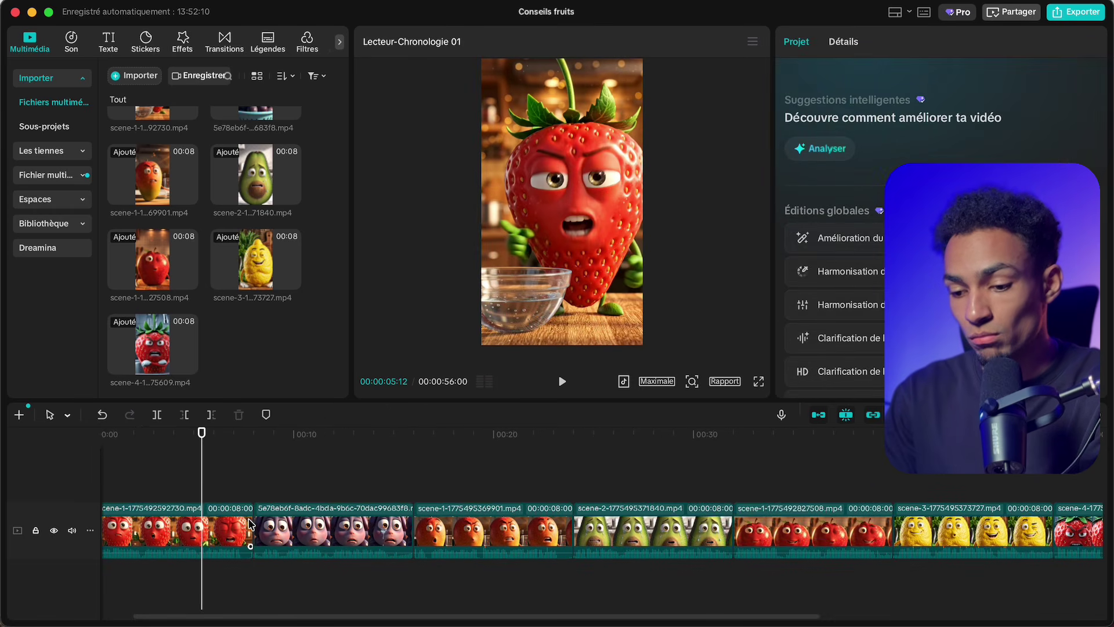
left_click_drag(251, 527, 244, 526)
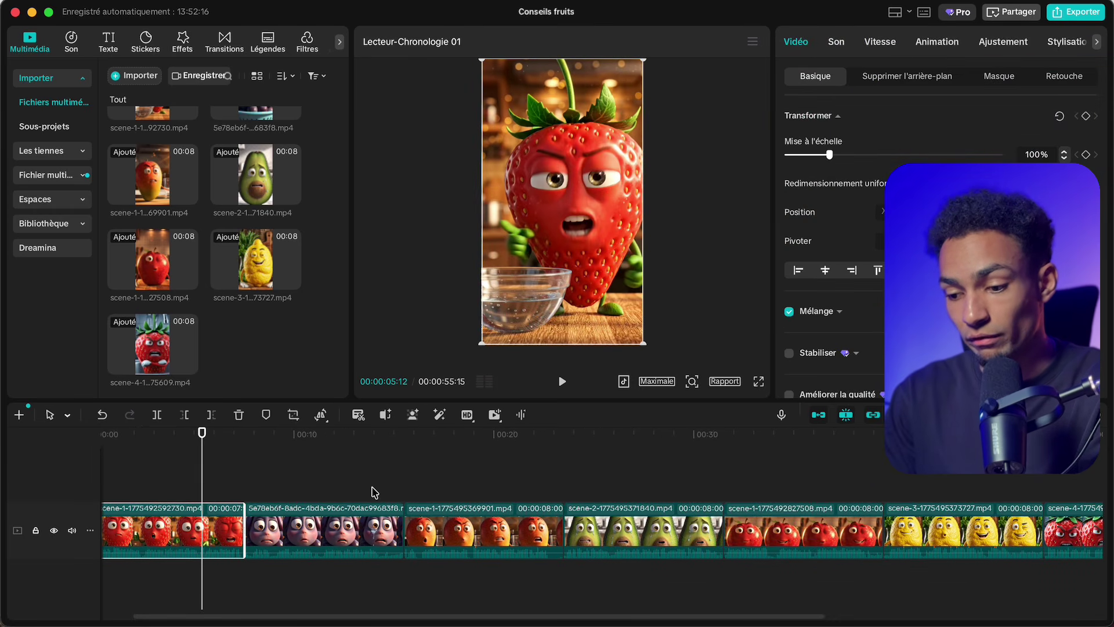
left_click_drag(560, 518, 547, 518)
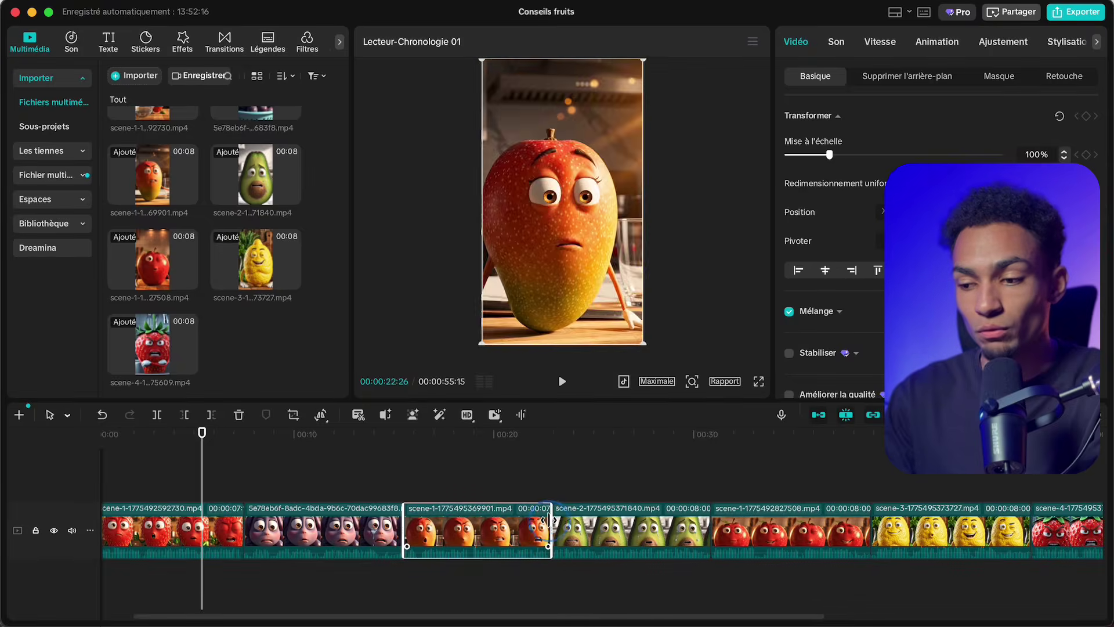
scroll(580, 467, "down", 3)
left_click(723, 468)
Step: Generate automatic captions for the whole timeline with French as the source language and no bilingual captions
left_click(71, 41)
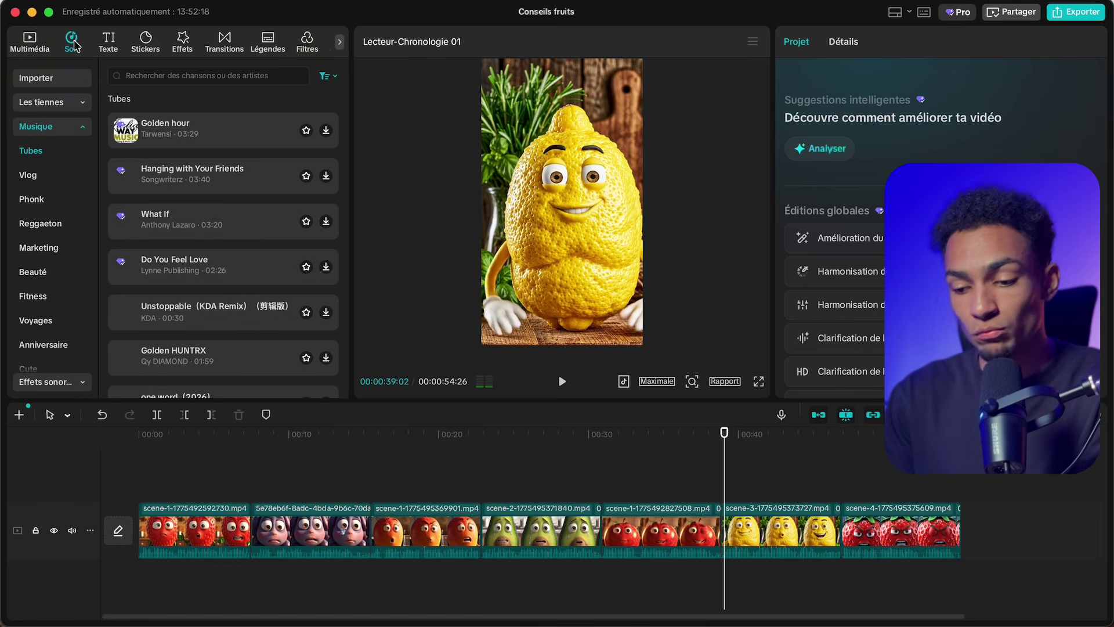
left_click(110, 41)
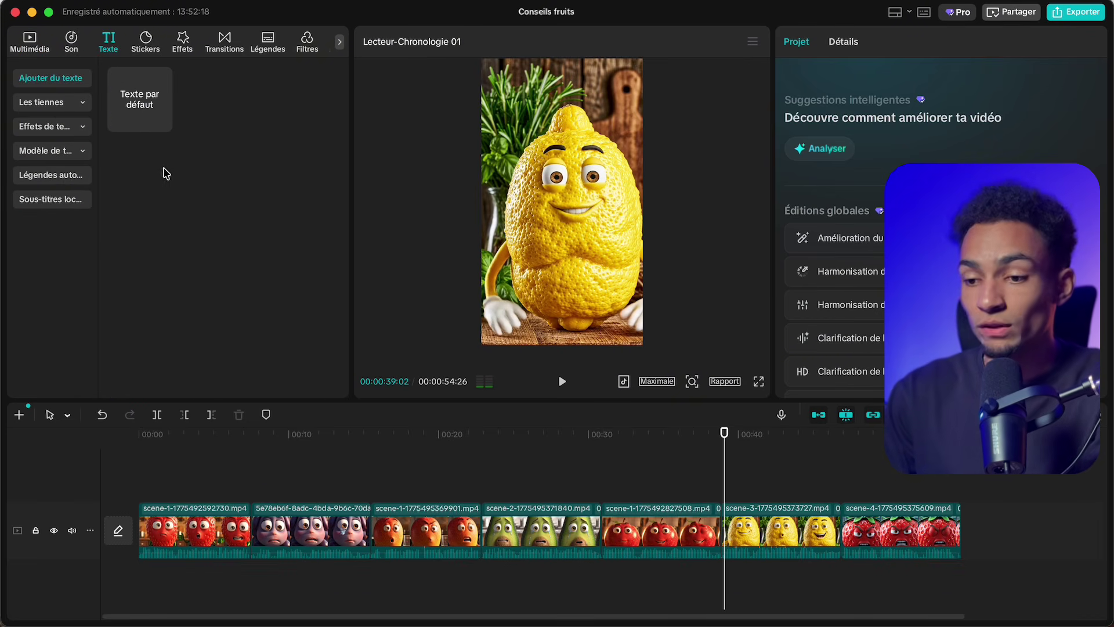
left_click(64, 177)
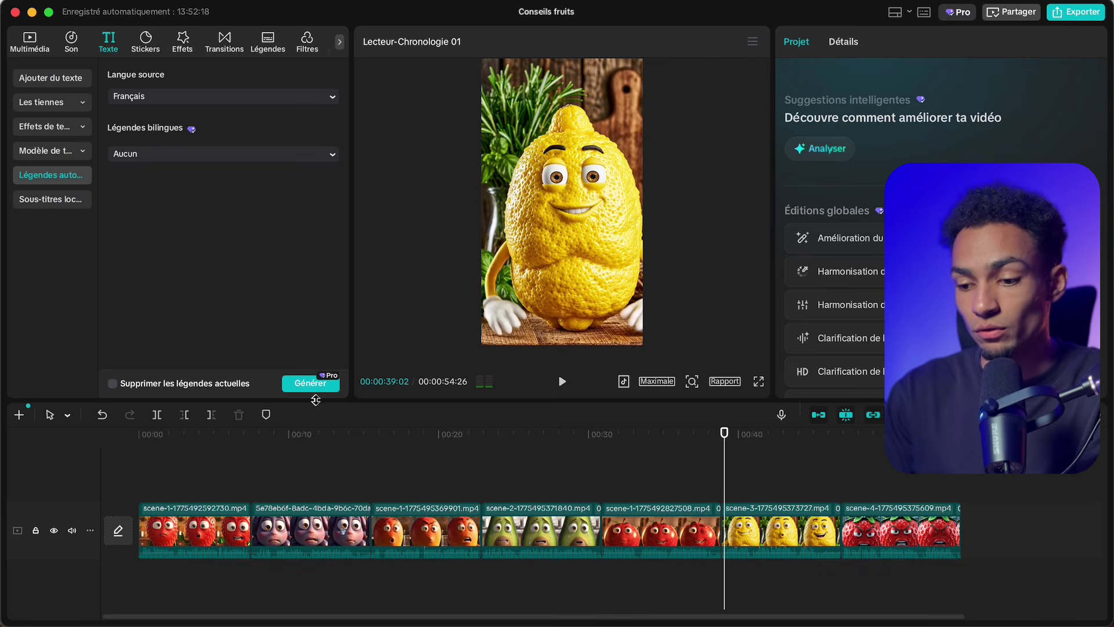
left_click(310, 384)
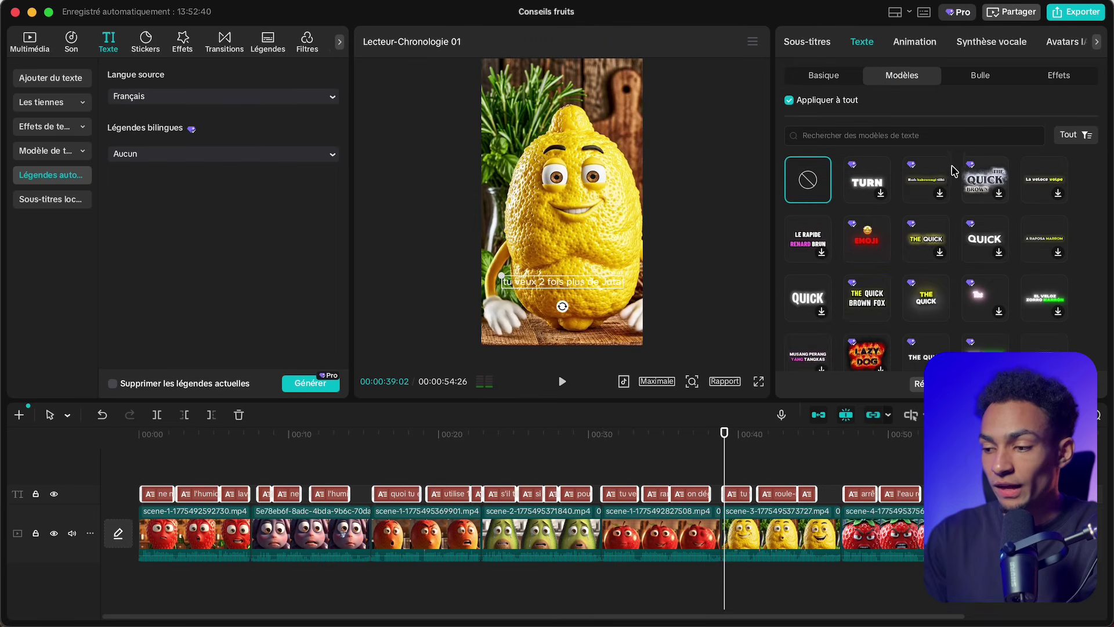
Step: Apply the THE QUICK caption template with yellow word highlighting to all captions and check them along the timeline
scroll(952, 170, "down", 2)
left_click(926, 217)
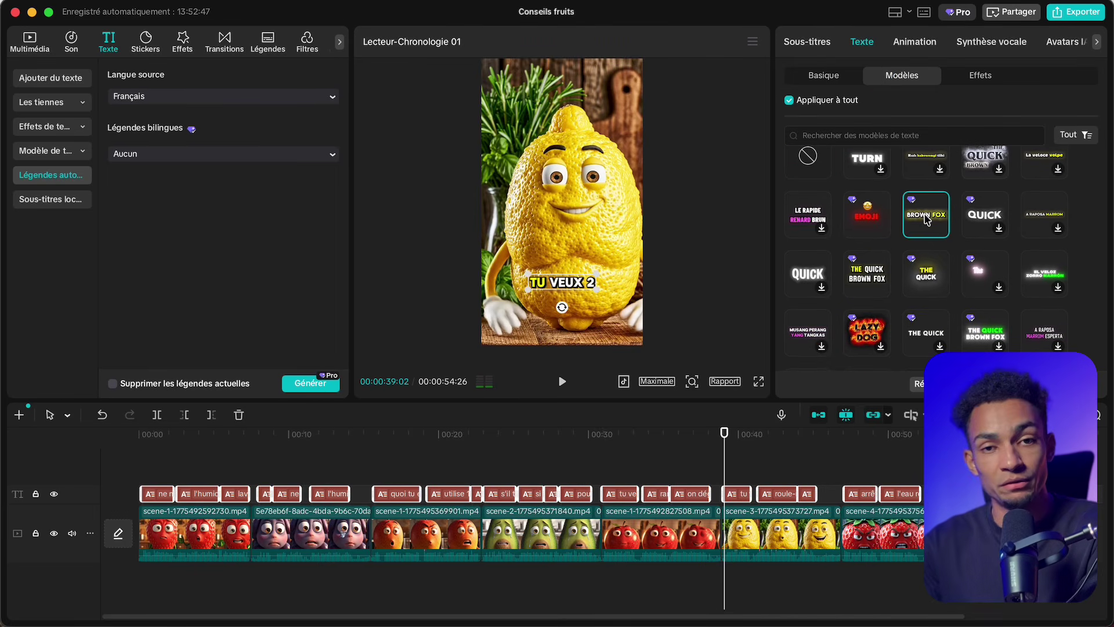
scroll(493, 458, "down", 3)
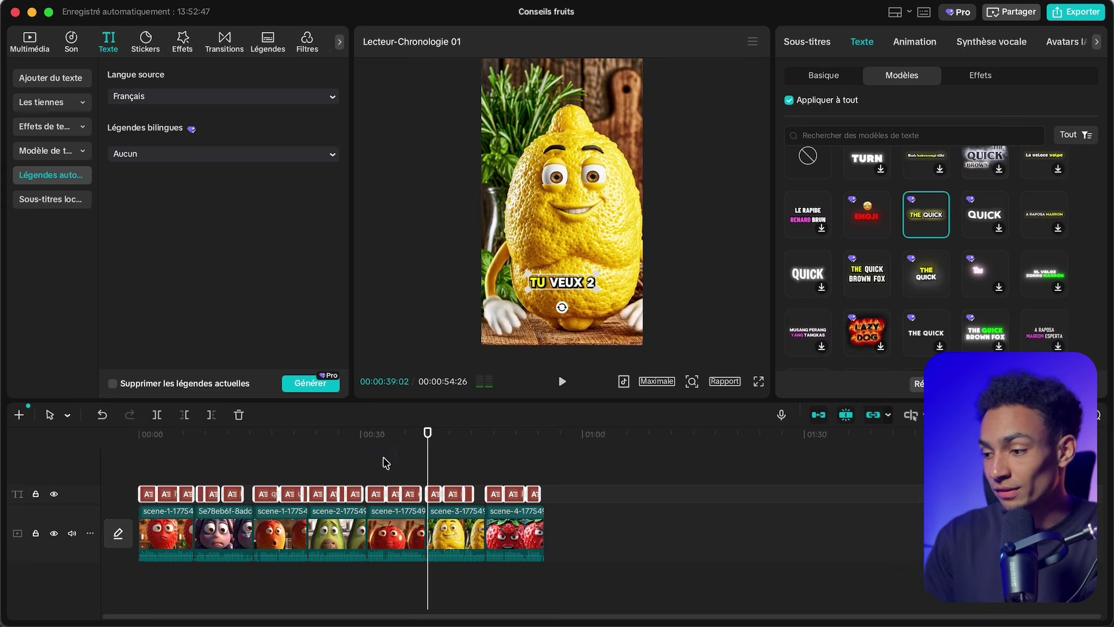
left_click(360, 464)
left_click(377, 465)
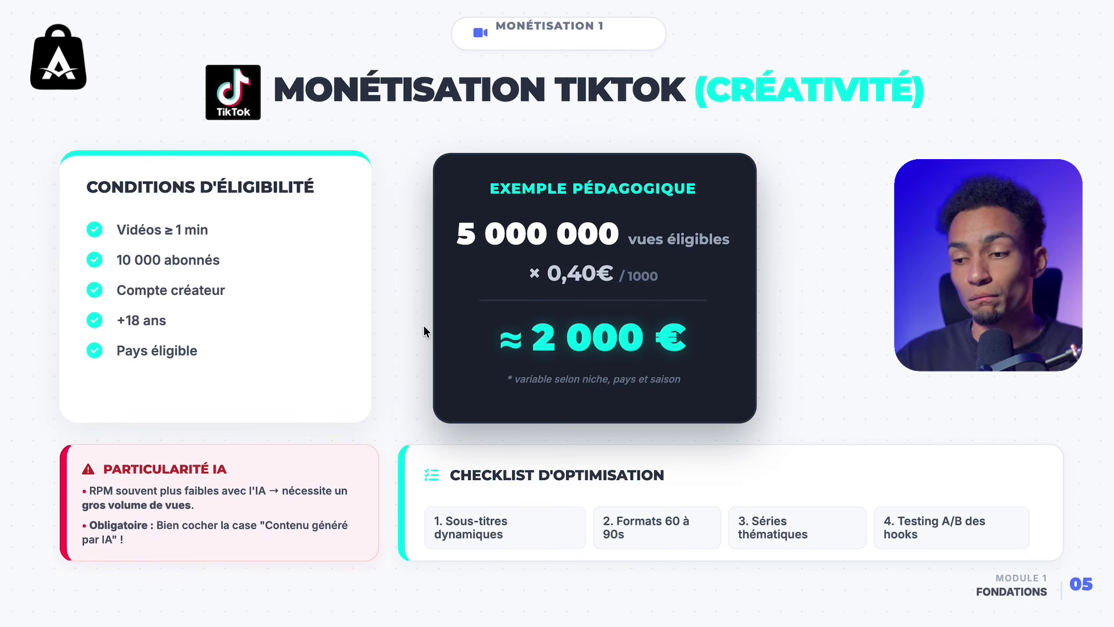
double_click(145, 230)
left_click(237, 235)
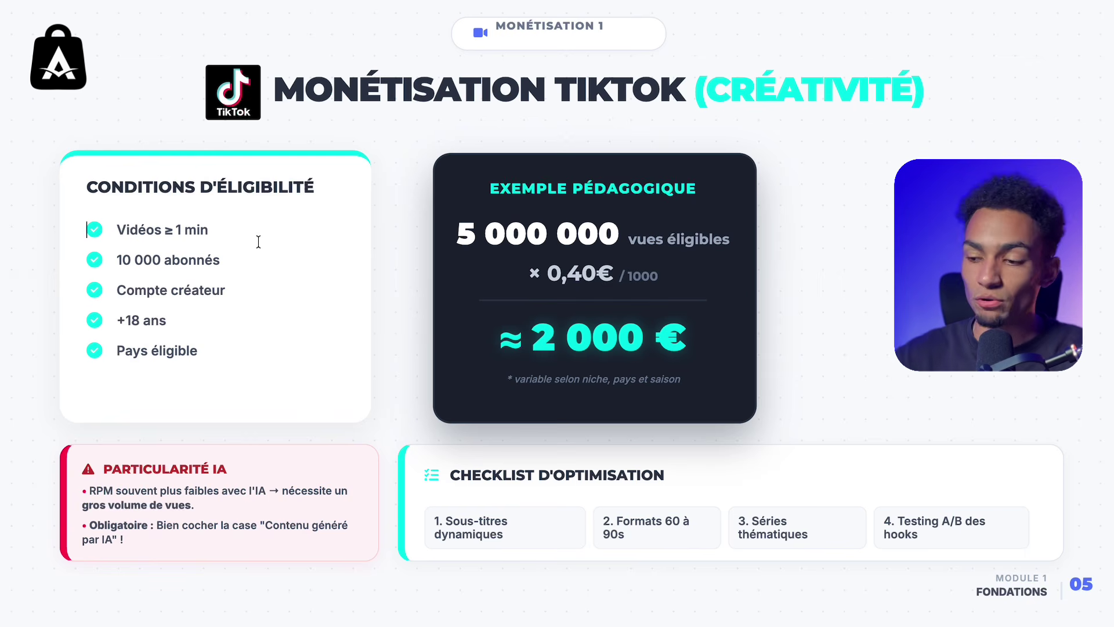